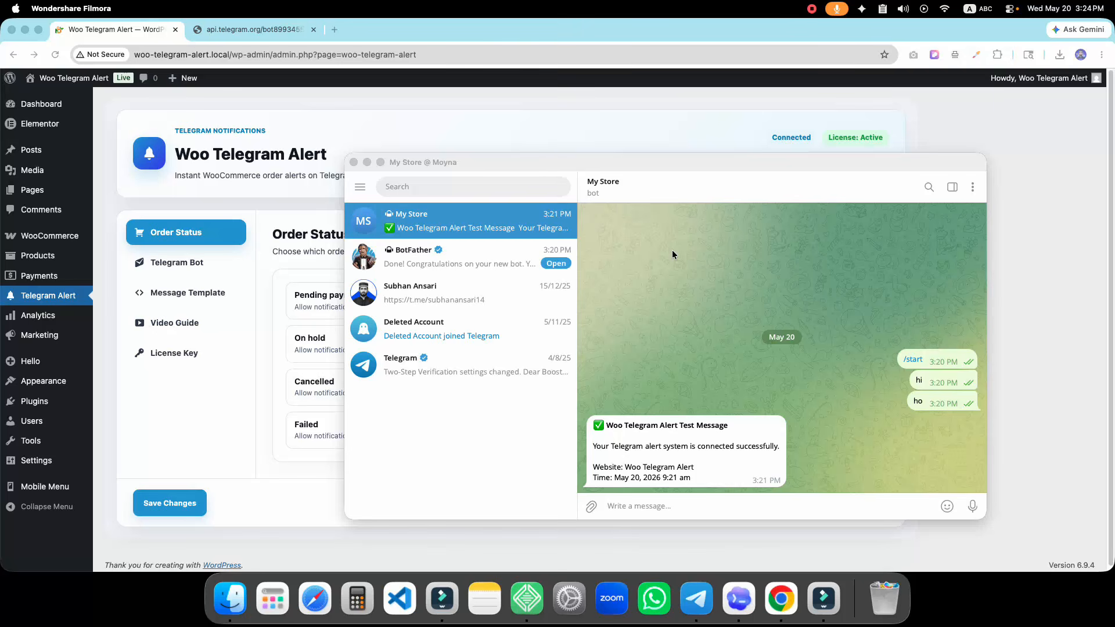
Confirm the test message arrived in the My Store bot chat, then return to the plugin settings page
click(311, 258)
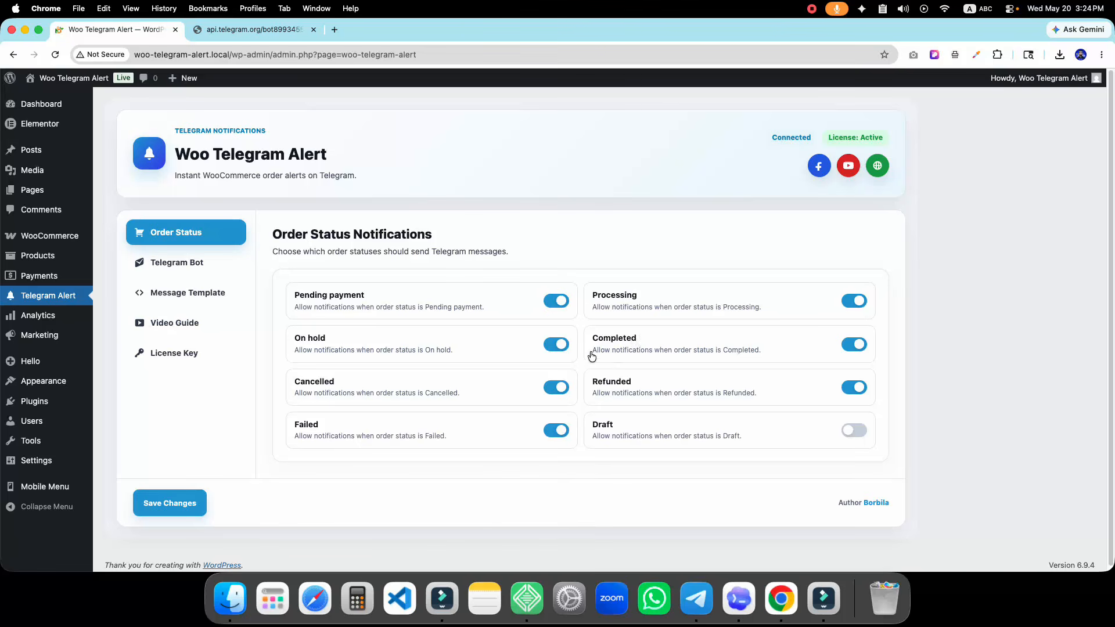
Turn off alerts for Pending payment, On hold, Processing, Cancelled, Failed and Refunded orders
click(553, 388)
click(554, 301)
click(555, 344)
click(849, 299)
click(556, 428)
click(852, 387)
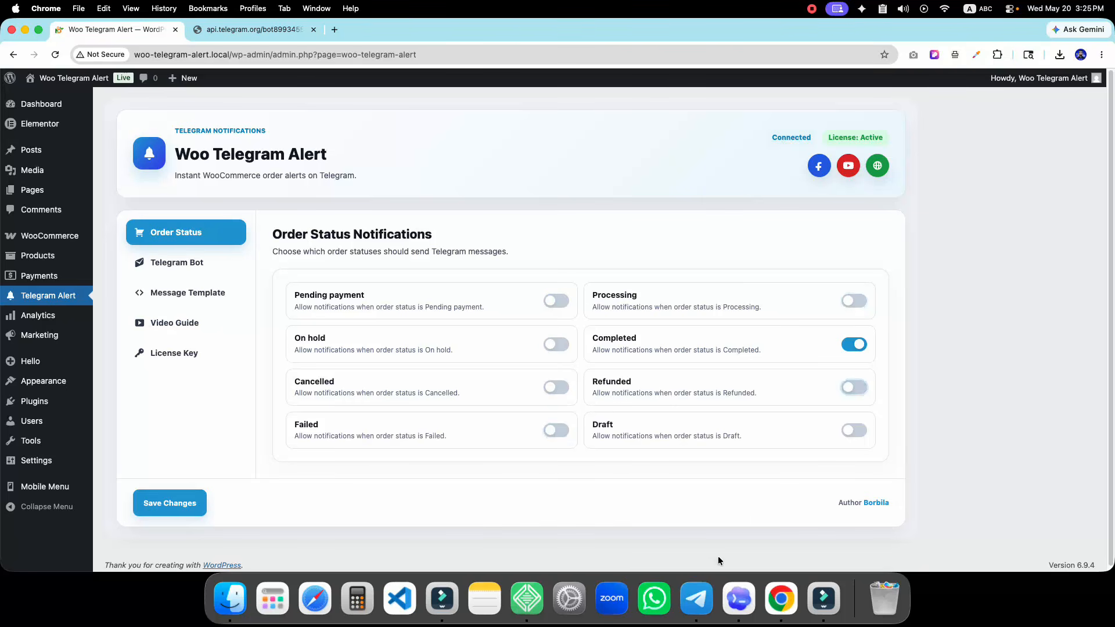
click(696, 598)
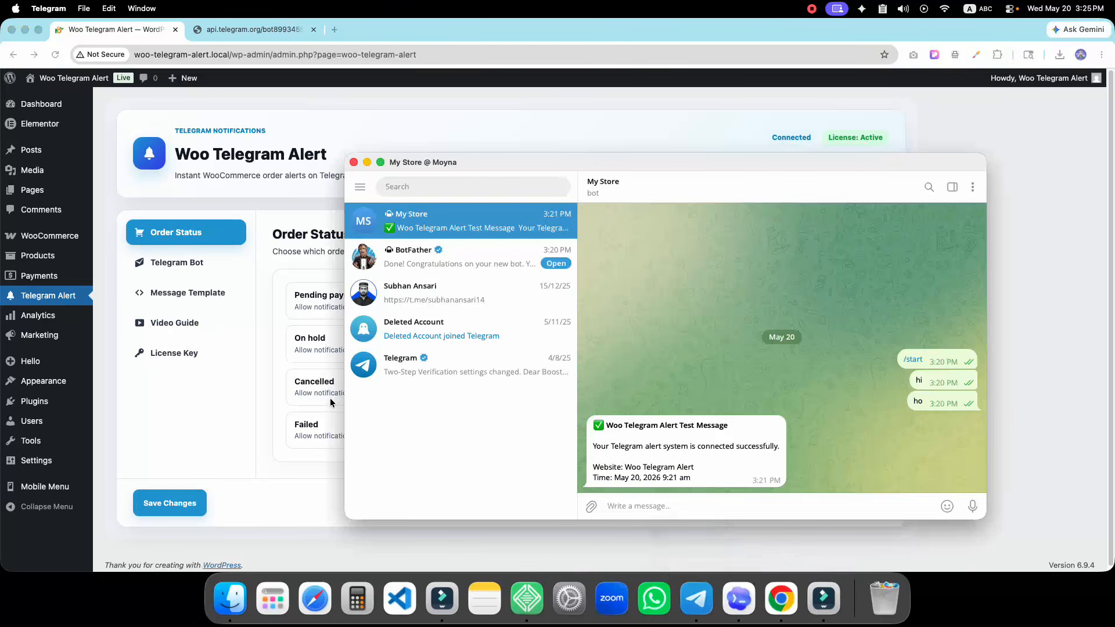
click(279, 380)
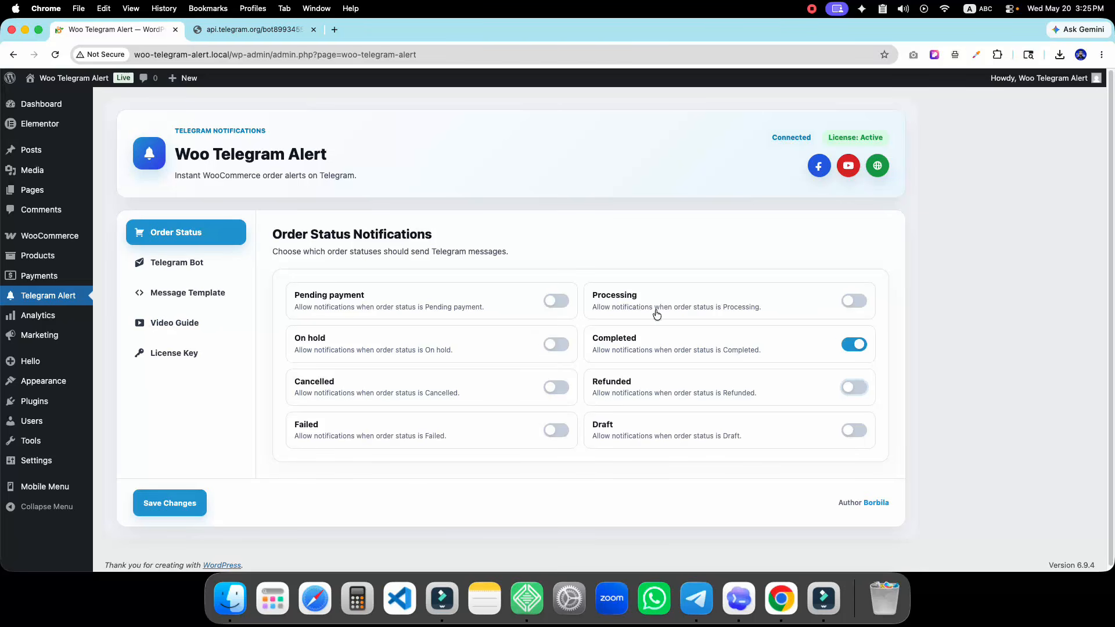
Re-enable all six statuses so only Draft stays off, and save the notification settings
click(559, 300)
click(562, 344)
click(554, 386)
click(562, 431)
click(853, 300)
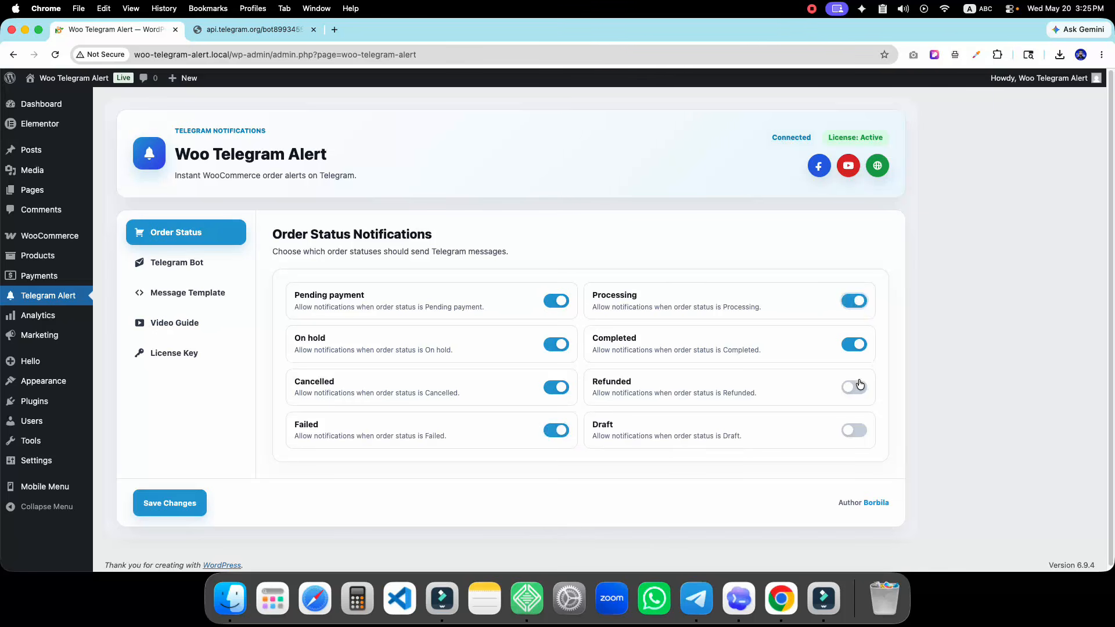
click(856, 381)
click(188, 503)
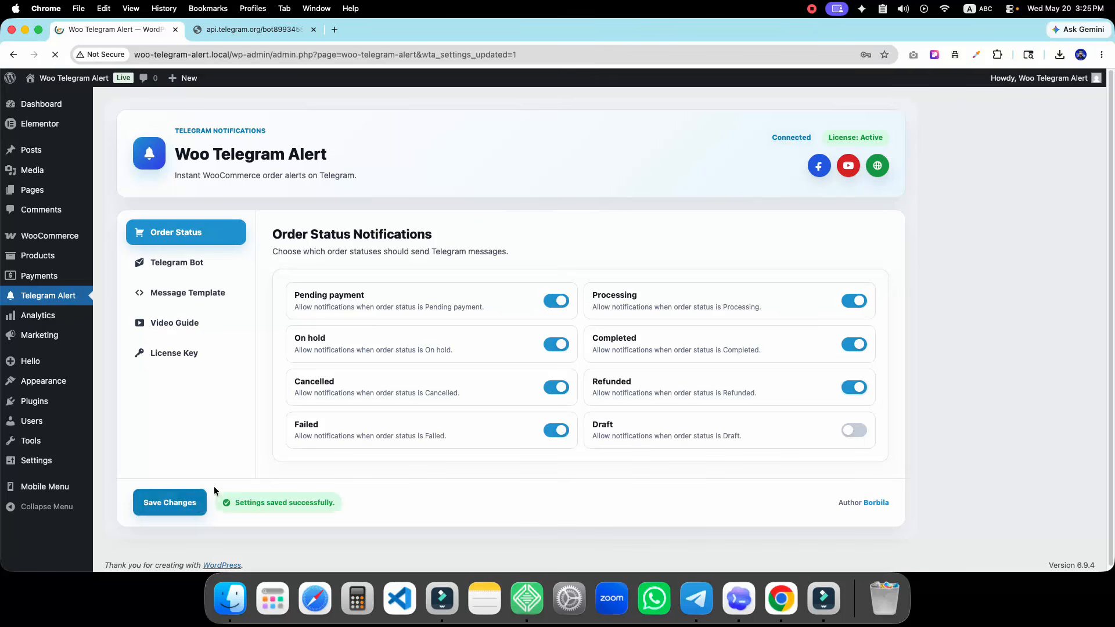
Open the storefront in a new tab and take 2 kg of Miniket Rice to checkout
right_click(54, 86)
click(81, 88)
click(250, 29)
scroll(417, 340, down, 5)
scroll(389, 438, down, 1)
click(392, 496)
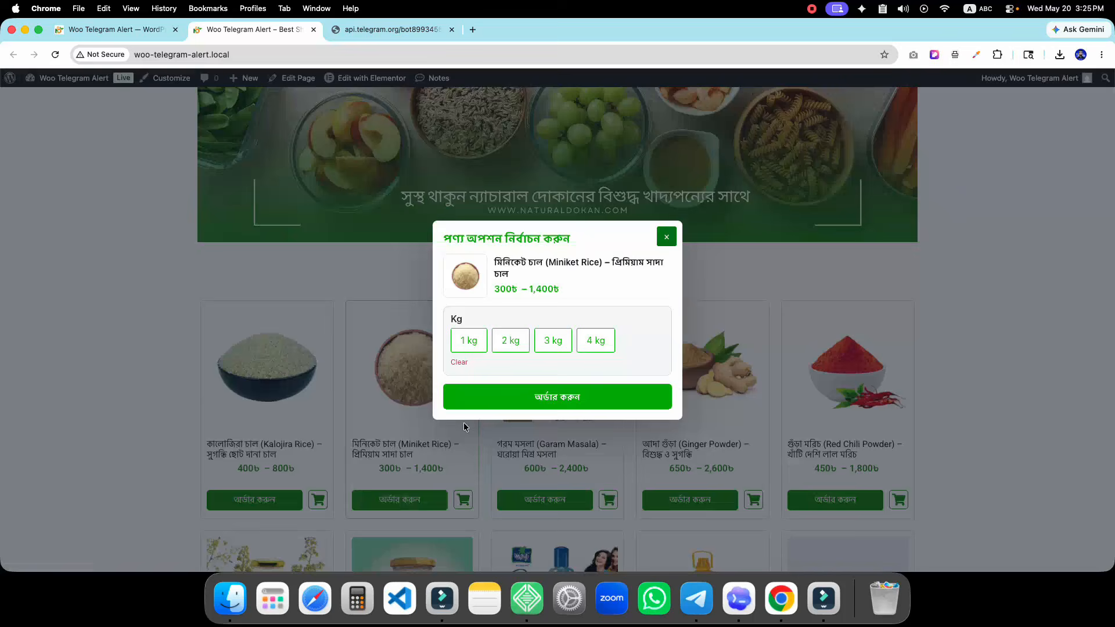
click(512, 336)
click(513, 394)
Enter a new customer name in billing and place the cash-on-delivery order, reaching order 912
scroll(513, 385, down, 3)
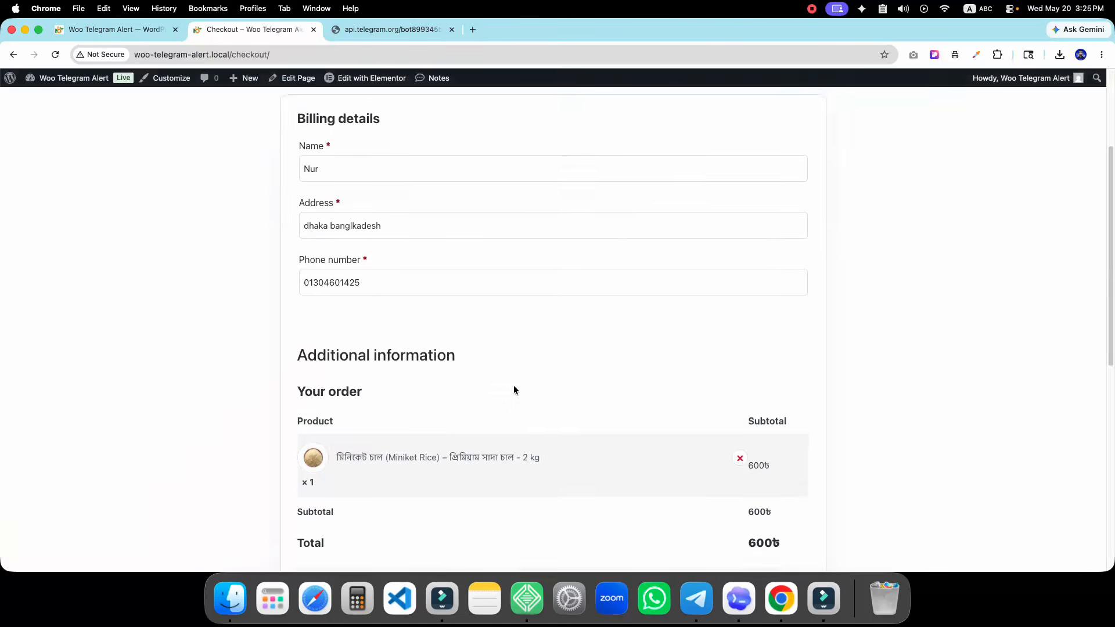
scroll(462, 385, up, 4)
drag(326, 346, 296, 343)
text(Subhan)
click(291, 368)
click(351, 397)
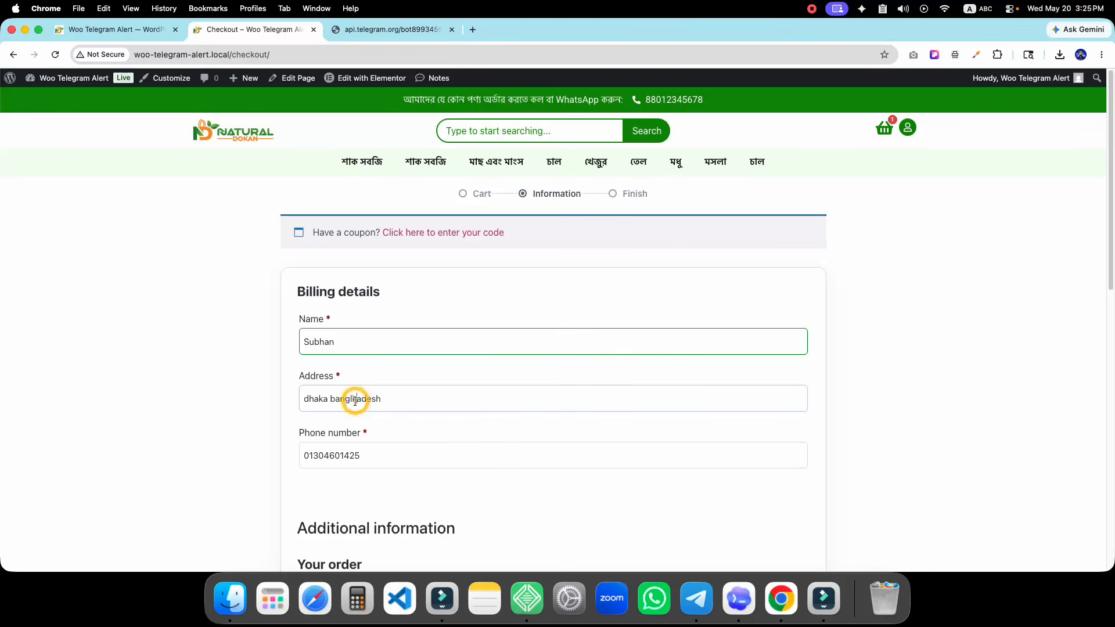
scroll(373, 405, down, 8)
scroll(588, 307, down, 3)
click(586, 300)
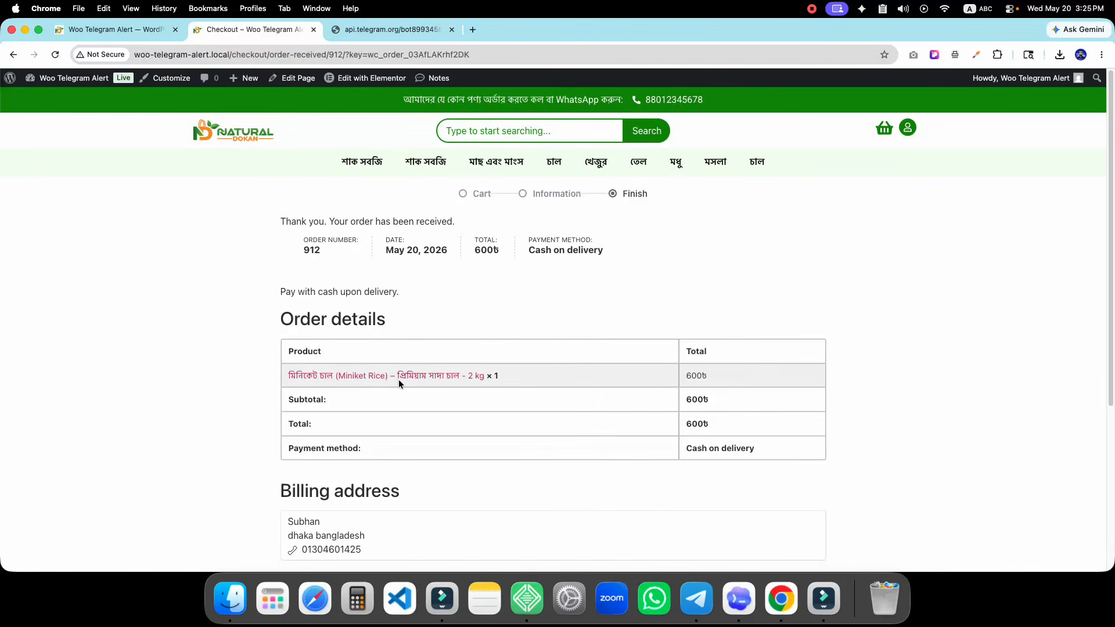
scroll(714, 461, down, 1)
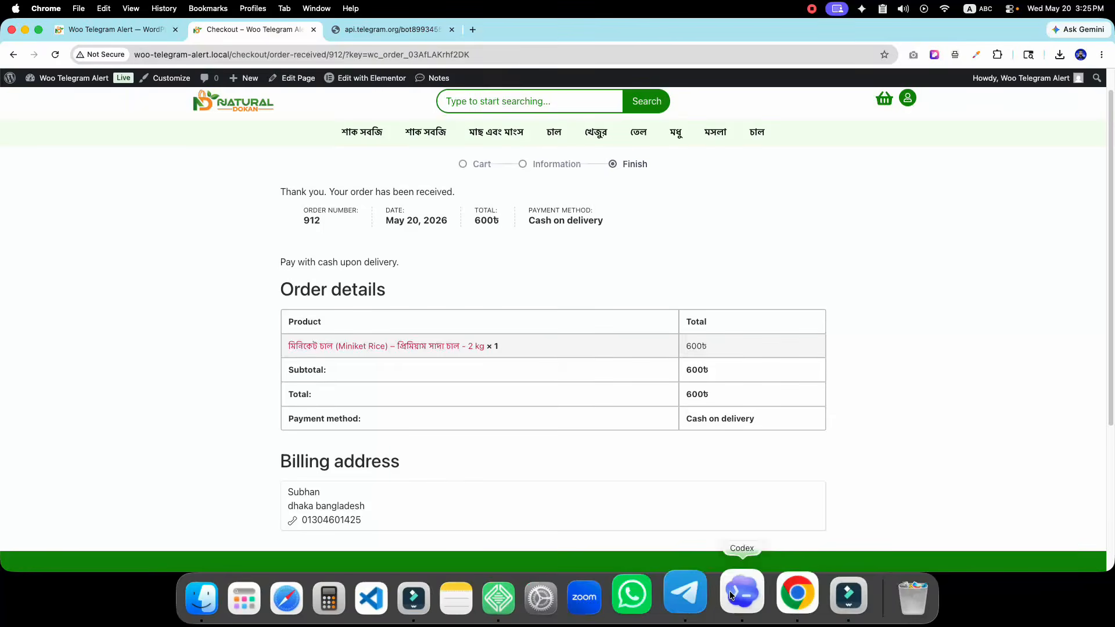
Open the My Store bot chat and scroll through the New Order Received alert for order #912
click(685, 586)
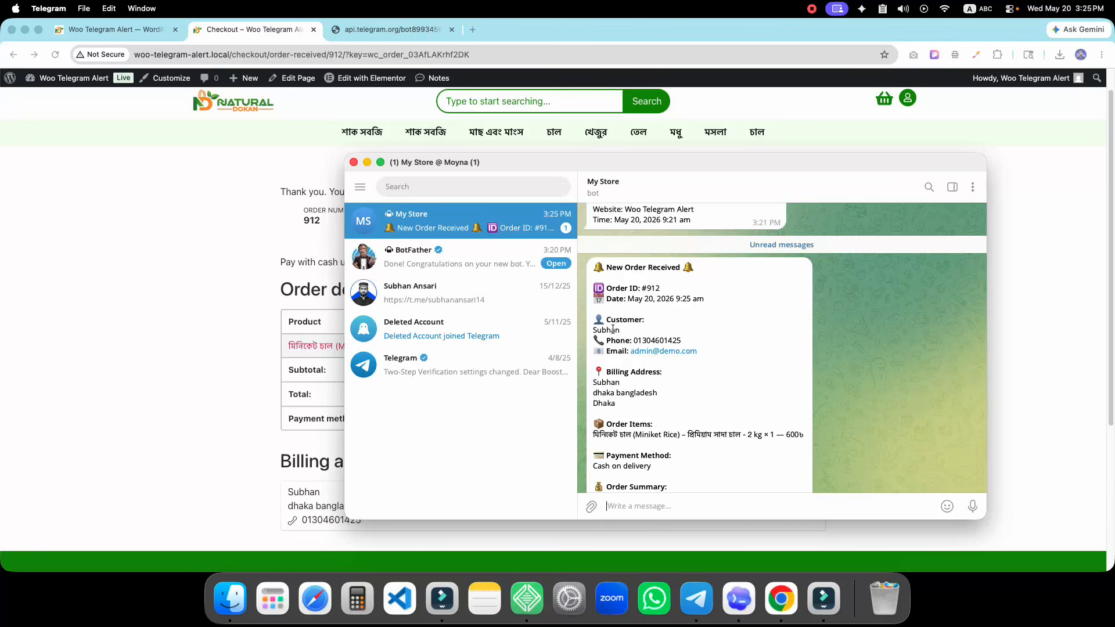
scroll(644, 358, down, 3)
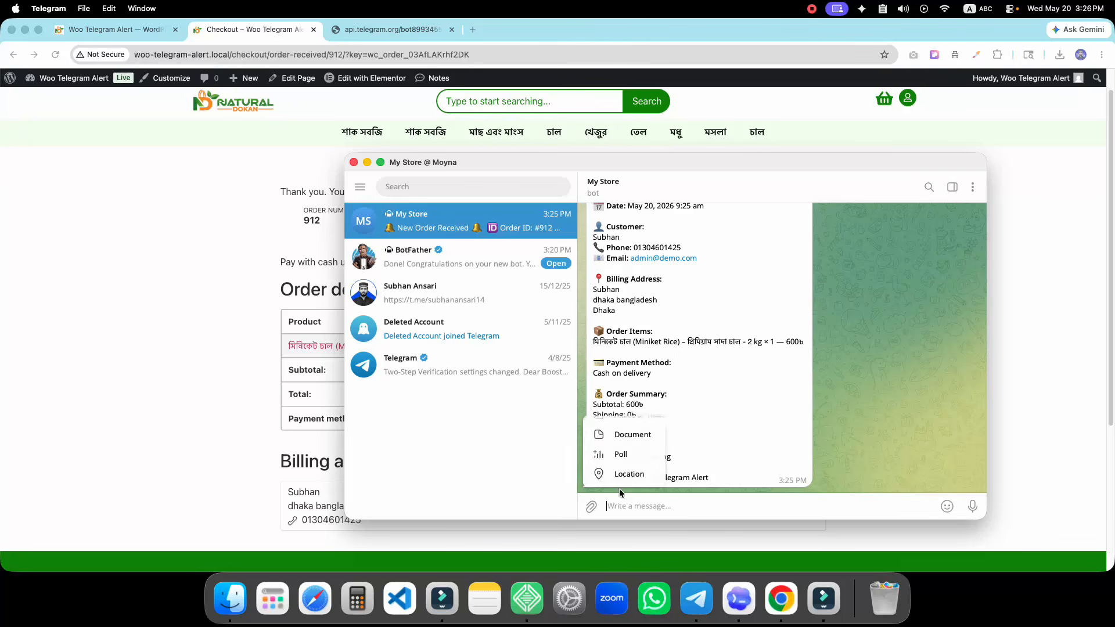
scroll(749, 376, up, 5)
scroll(755, 378, down, 5)
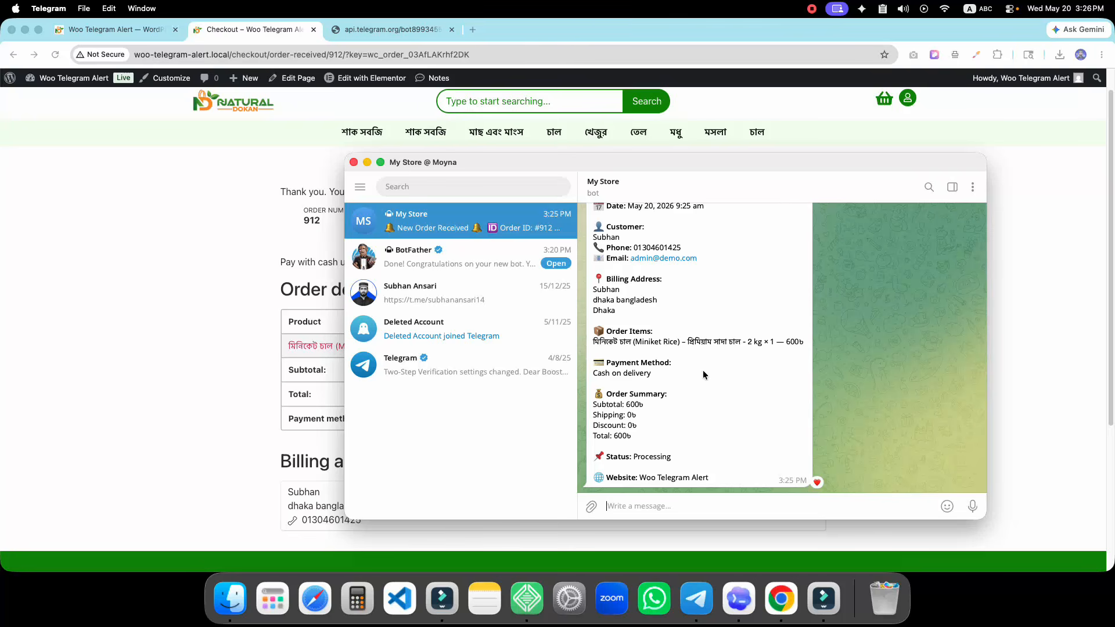
scroll(703, 373, up, 3)
scroll(703, 370, down, 3)
Open the plugin's Message Template tab and look over the new-order template
click(116, 29)
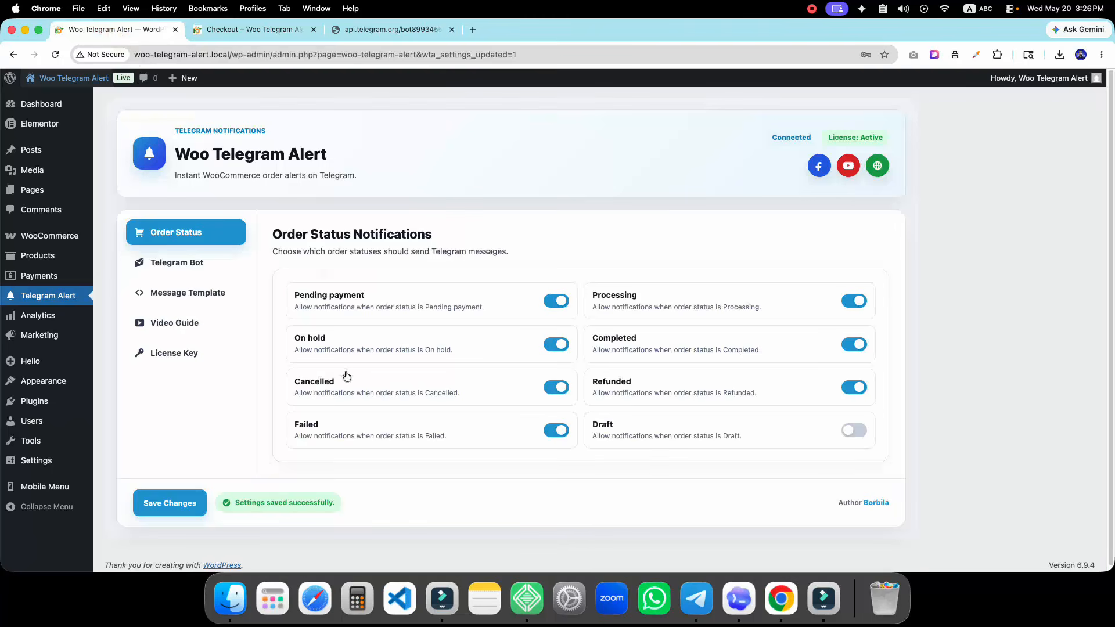
click(178, 297)
scroll(364, 387, down, 3)
scroll(364, 387, down, 10)
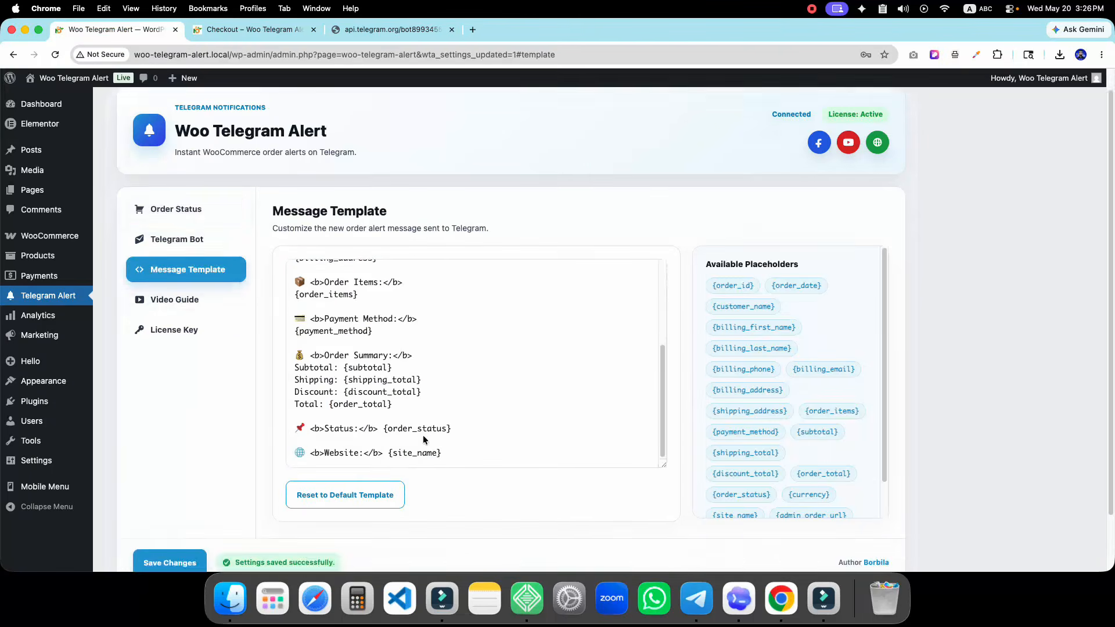
scroll(364, 333, up, 10)
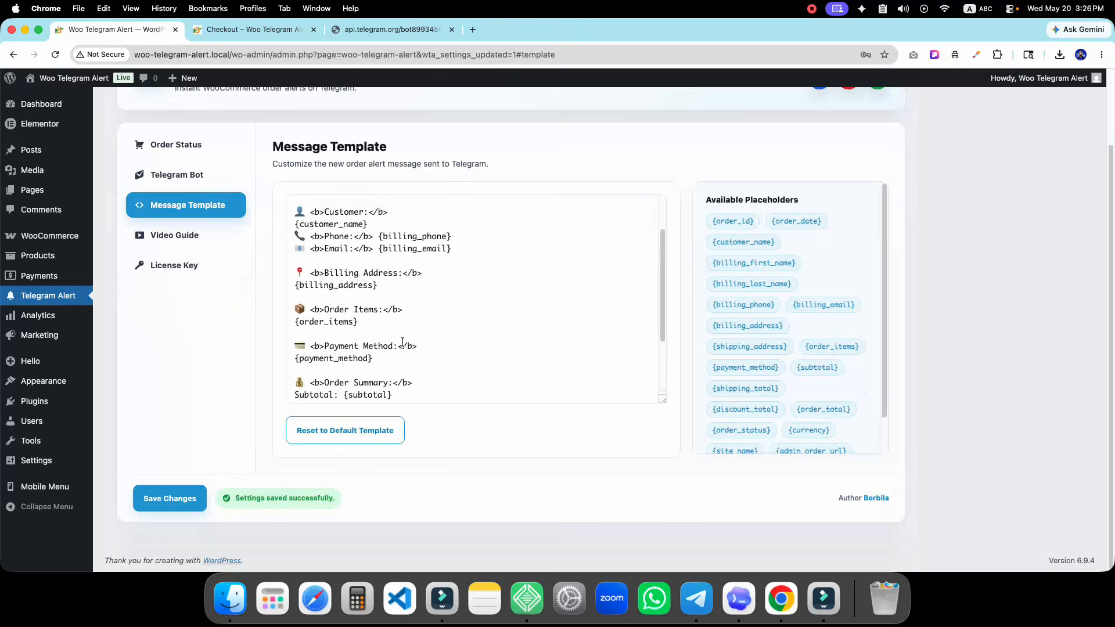
scroll(478, 430, up, 2)
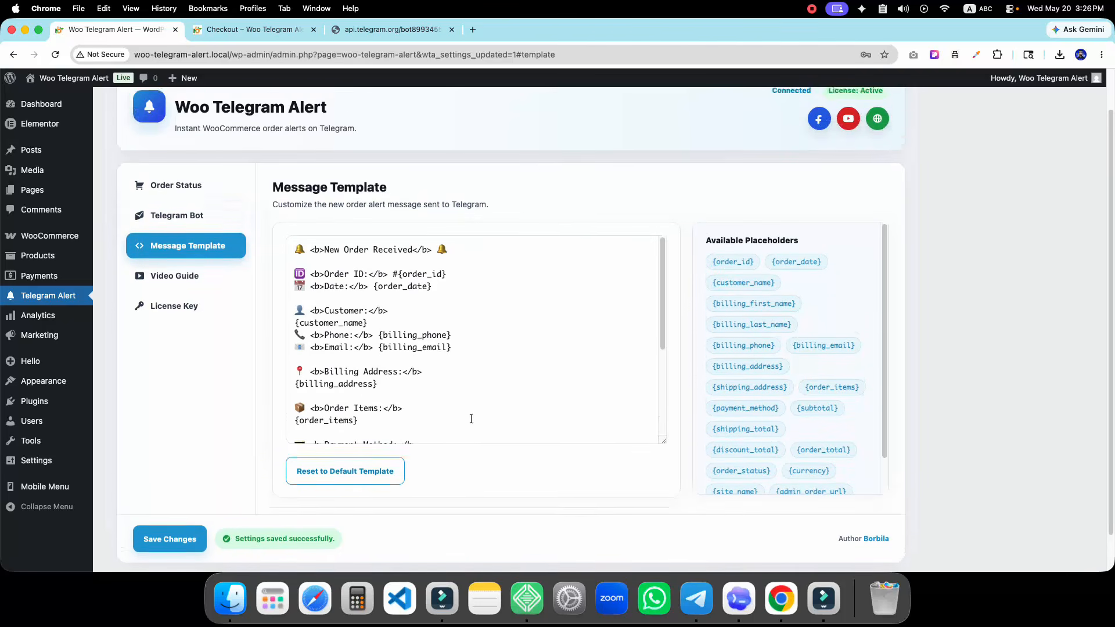
scroll(485, 353, up, 1)
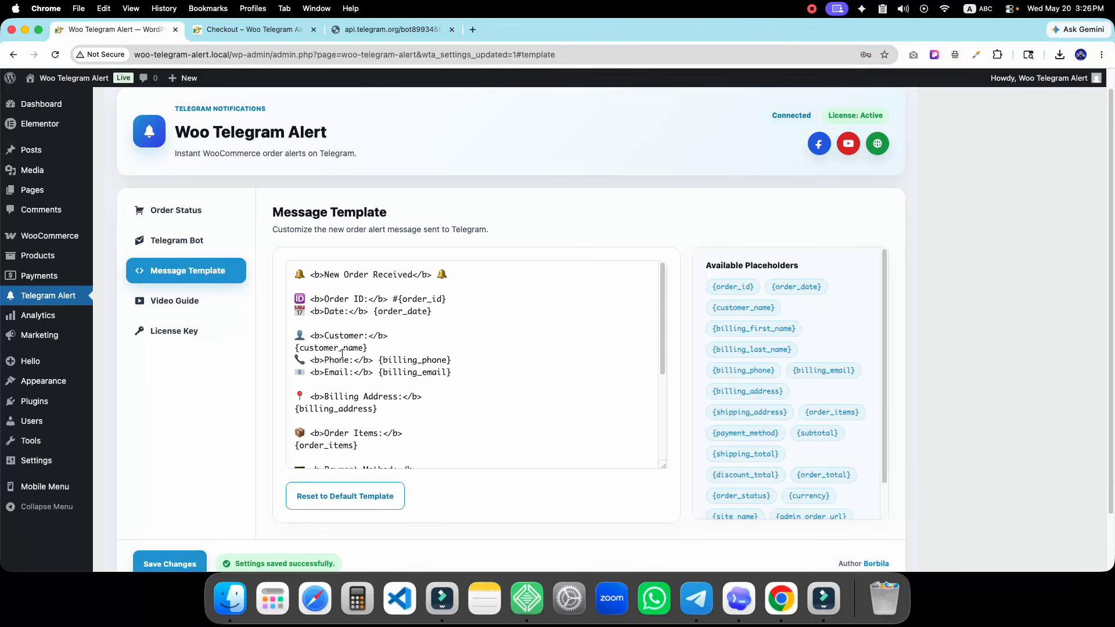
scroll(342, 353, down, 1)
Delete the Email, Billing Address, Order Items, Shipping and Discount lines from the template
drag(452, 348, 301, 346)
key(BackSpace)
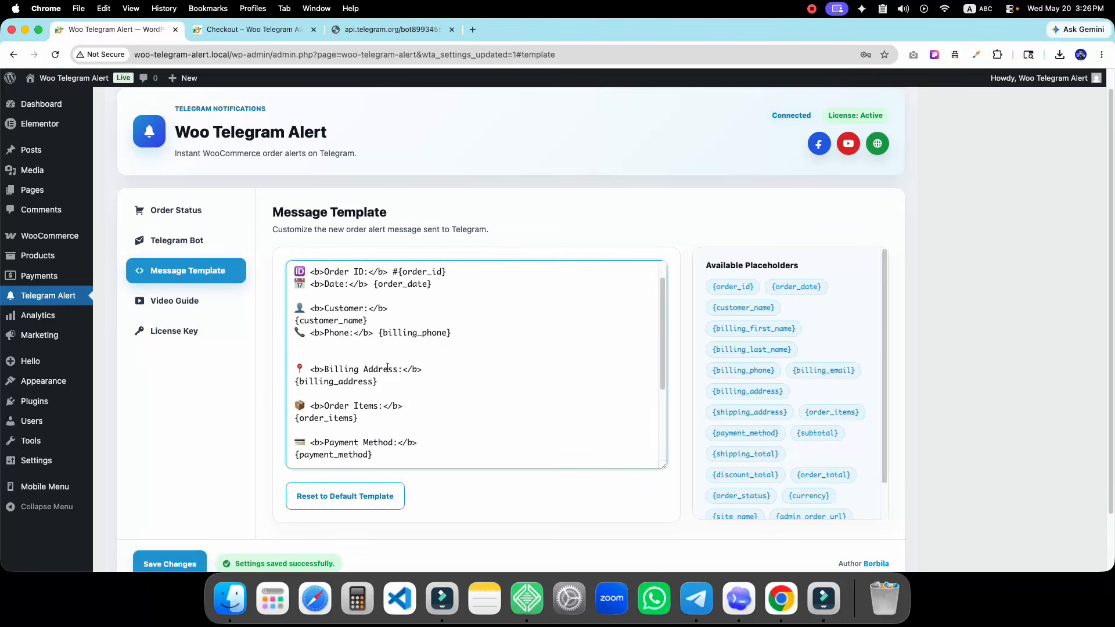
scroll(386, 391, down, 1)
drag(398, 380, 293, 367)
key(BackSpace)
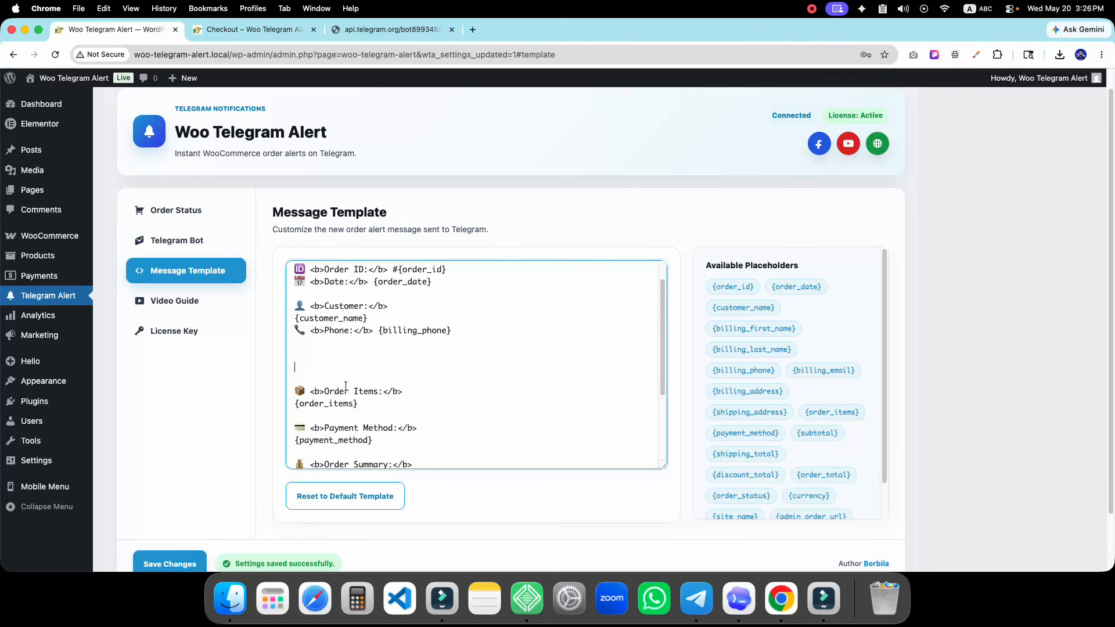
scroll(390, 405, down, 2)
drag(385, 377, 311, 369)
key(BackSpace)
key(BackSpace)
key(BackSpace)
key(BackSpace)
key(BackSpace)
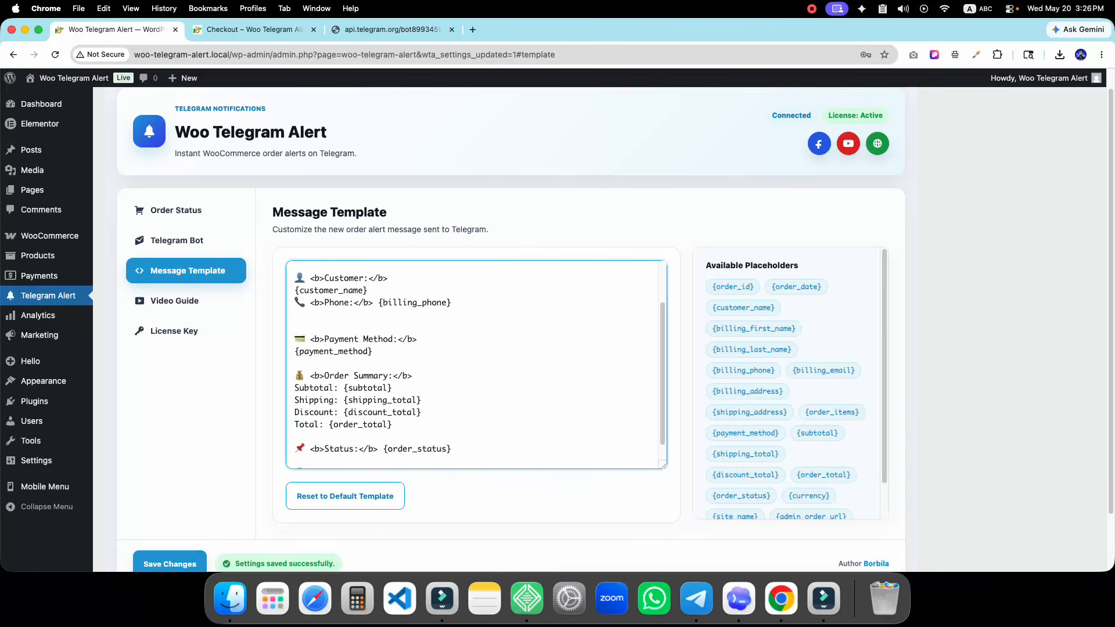
scroll(332, 364, down, 1)
drag(420, 395, 293, 367)
key(BackSpace)
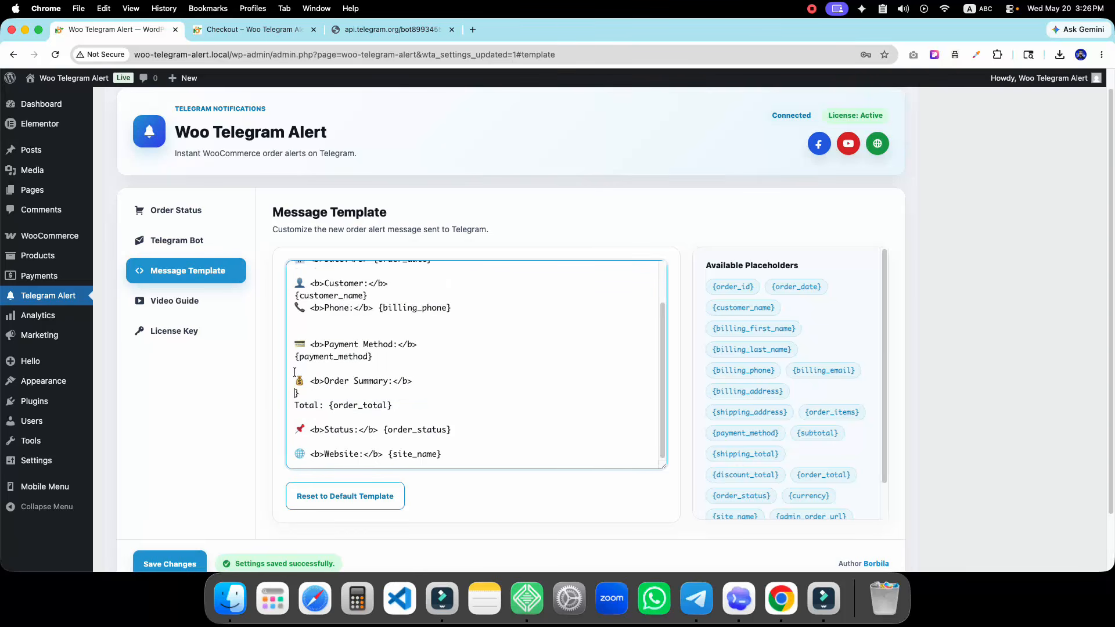
Save the shortened message template
scroll(346, 398, up, 3)
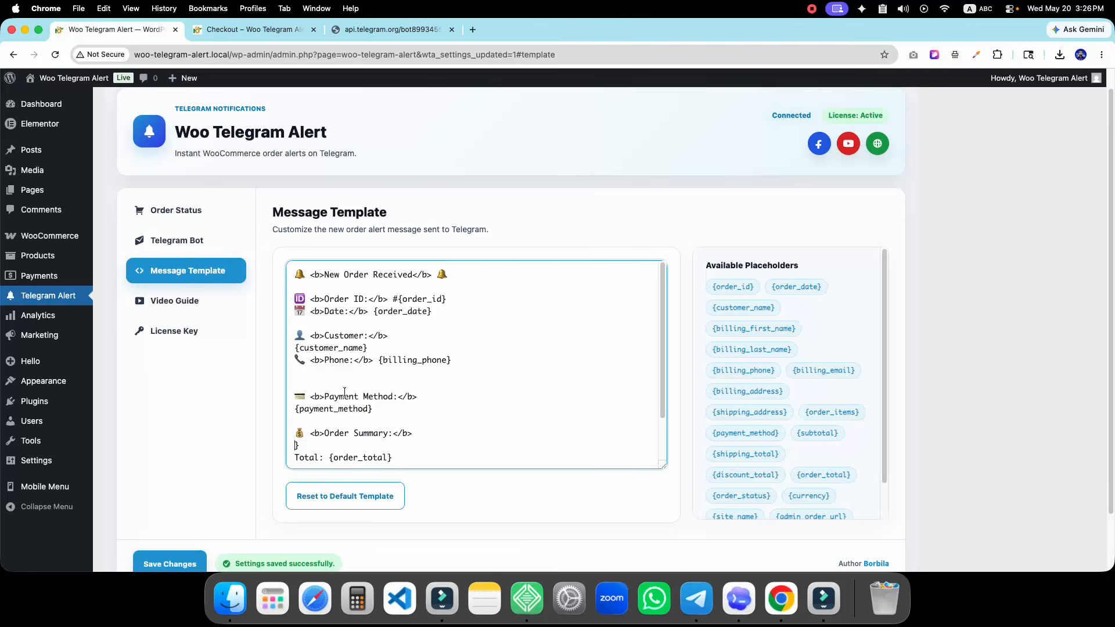
scroll(237, 530, down, 1)
click(174, 532)
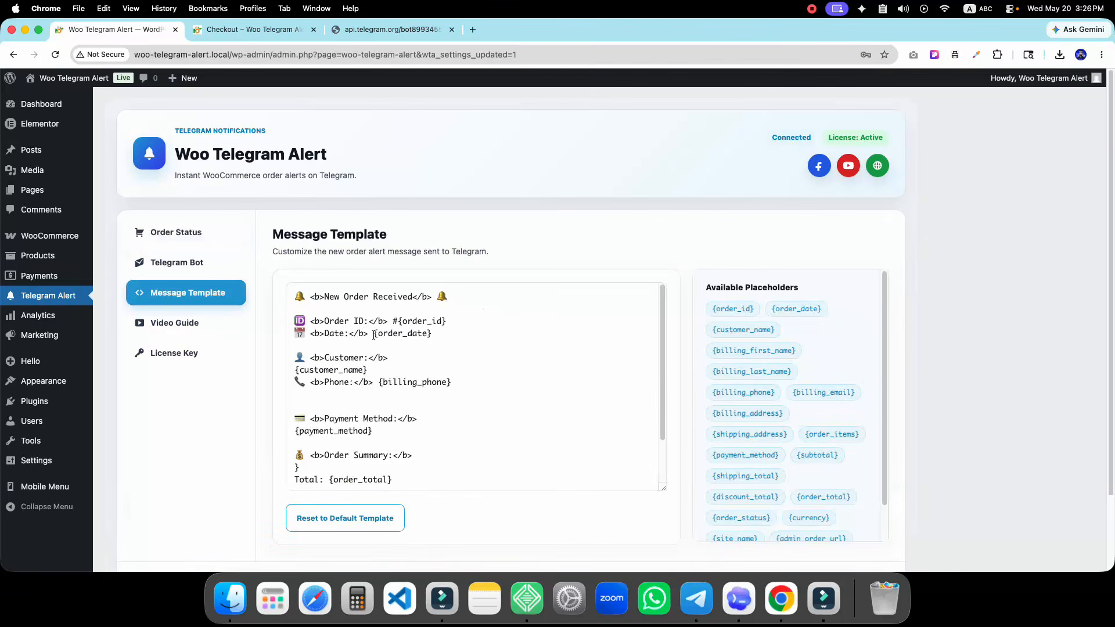
drag(325, 297, 401, 299)
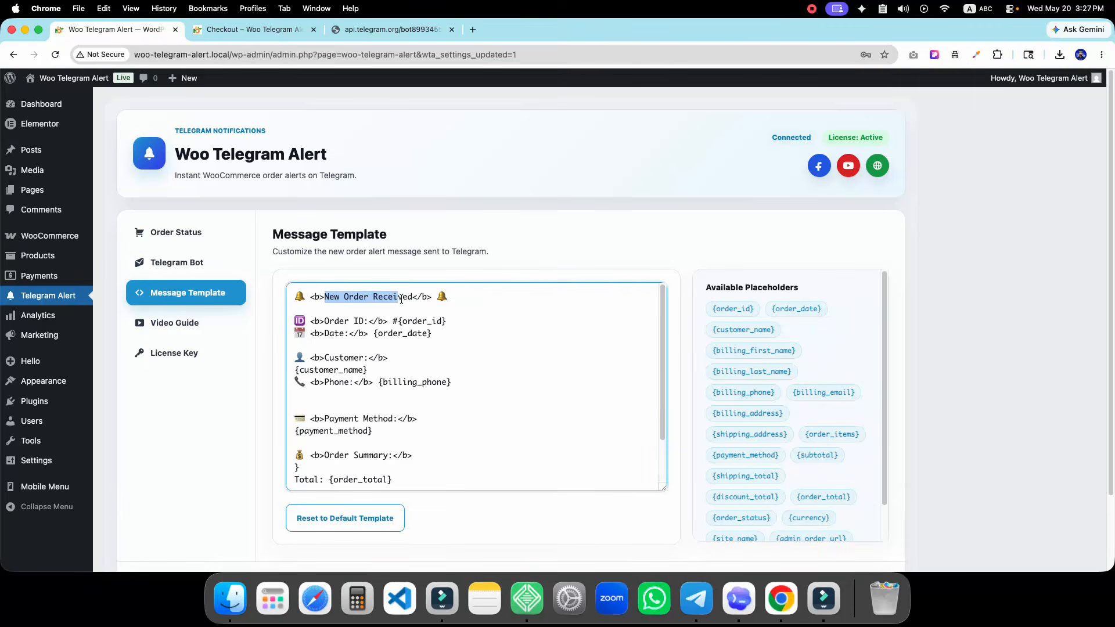
scroll(491, 387, down, 5)
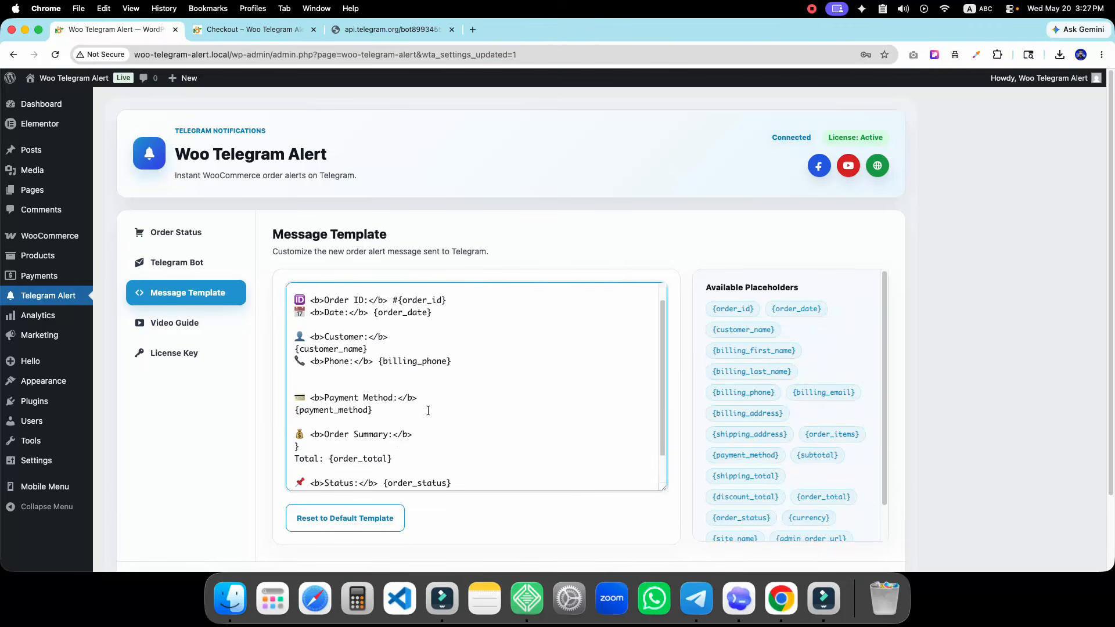
click(181, 501)
From the শাক সবজি category, take 3 kg of Red Spinach to checkout
click(283, 33)
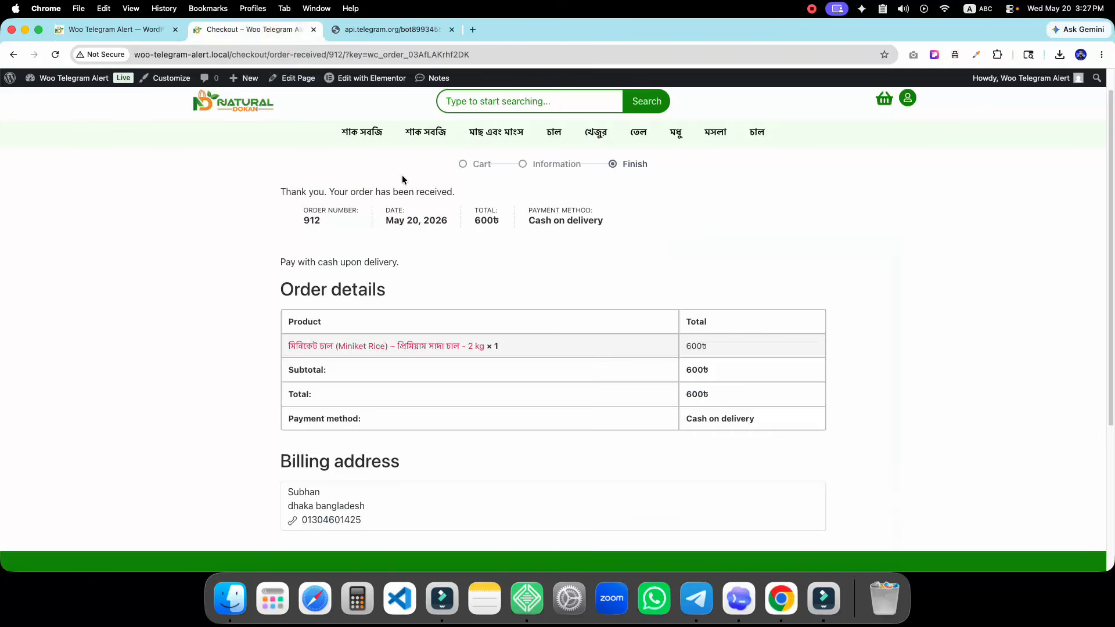
click(365, 125)
scroll(469, 325, down, 5)
click(468, 316)
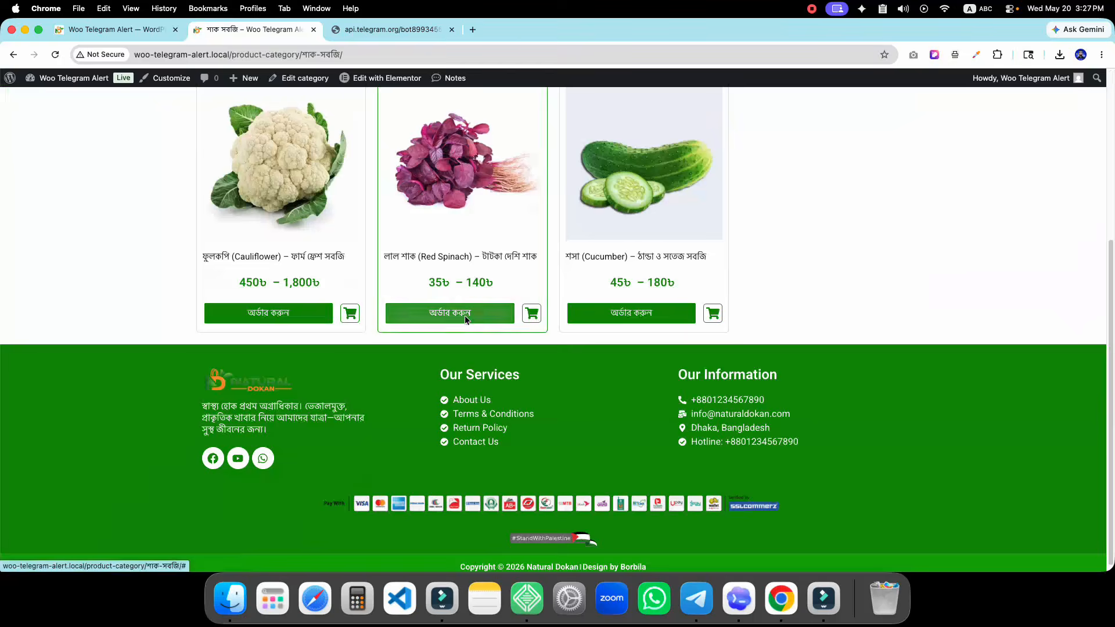
click(542, 340)
click(471, 391)
Replace the billing name with a different customer and place the 105৳ cash-on-delivery order
drag(355, 342, 294, 337)
text(Sujit)
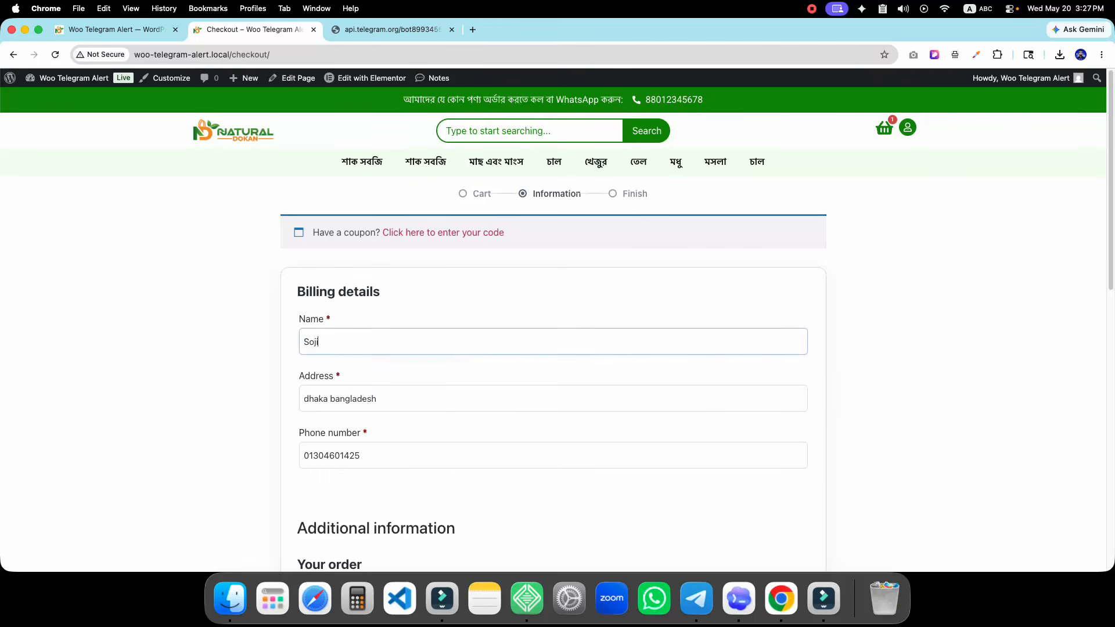
scroll(506, 513, down, 10)
click(522, 265)
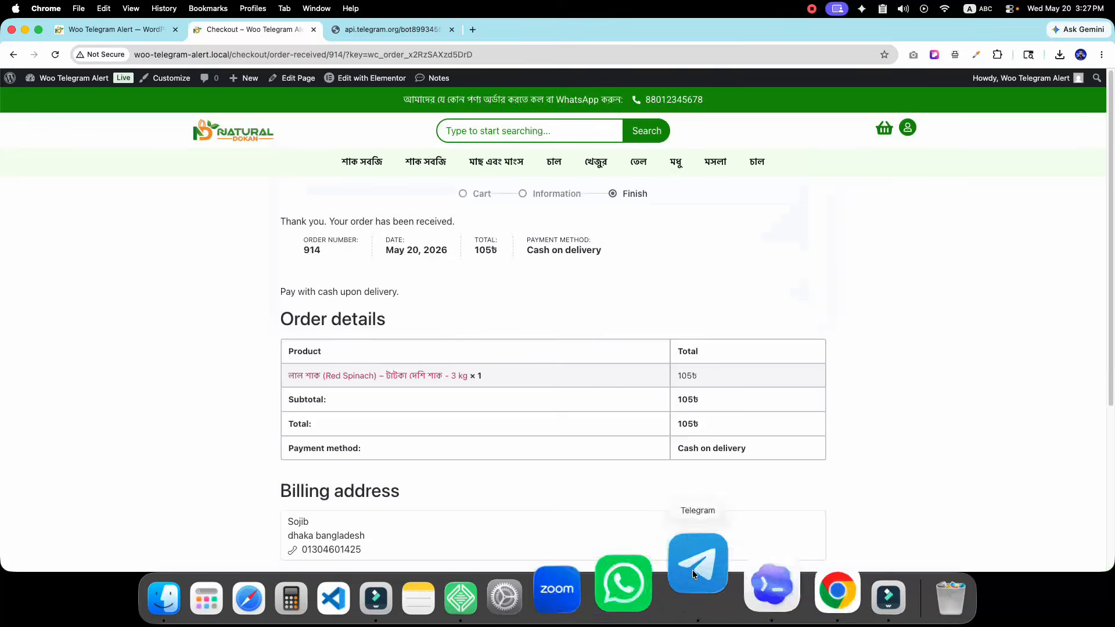
click(690, 566)
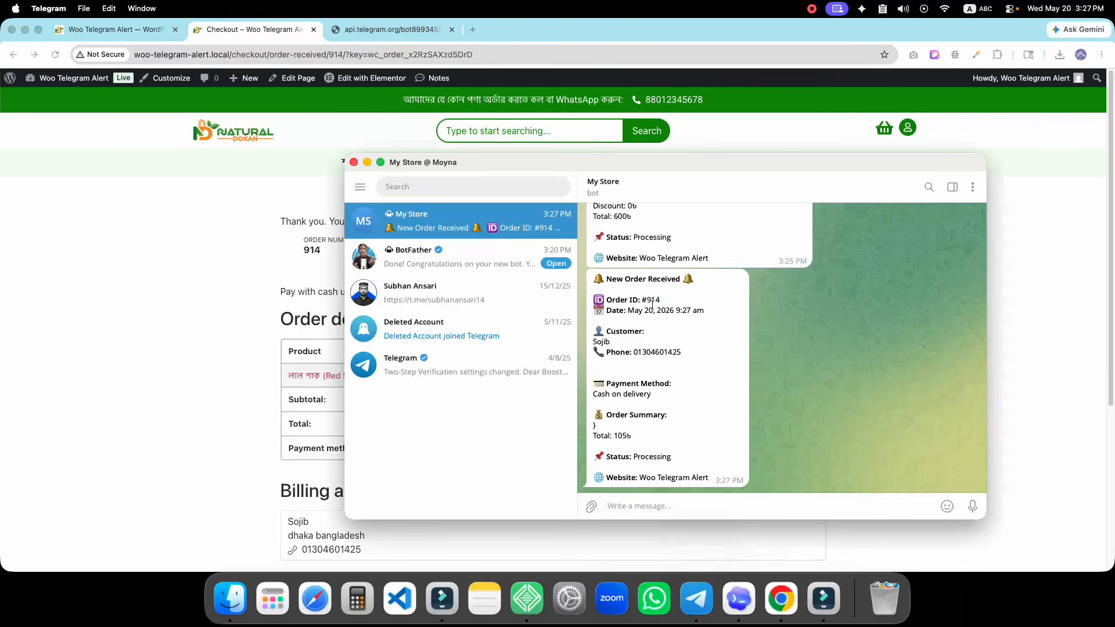
Heart the shortened 105৳ New Order Received alert for order #914 in the bot chat
scroll(709, 323, up, 5)
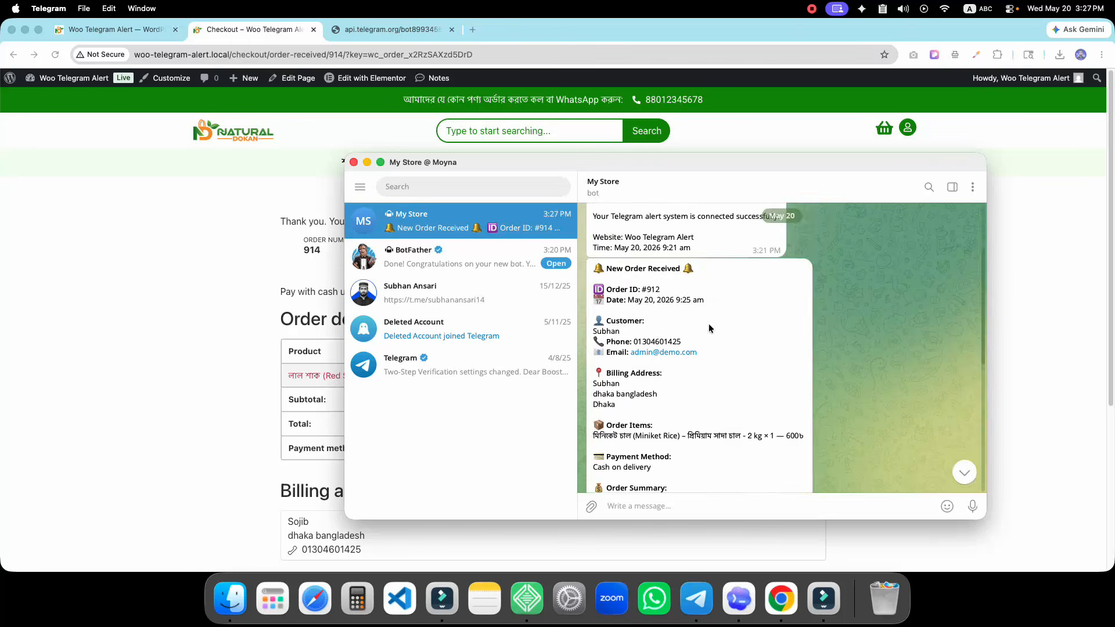
scroll(707, 342, down, 4)
scroll(691, 377, down, 2)
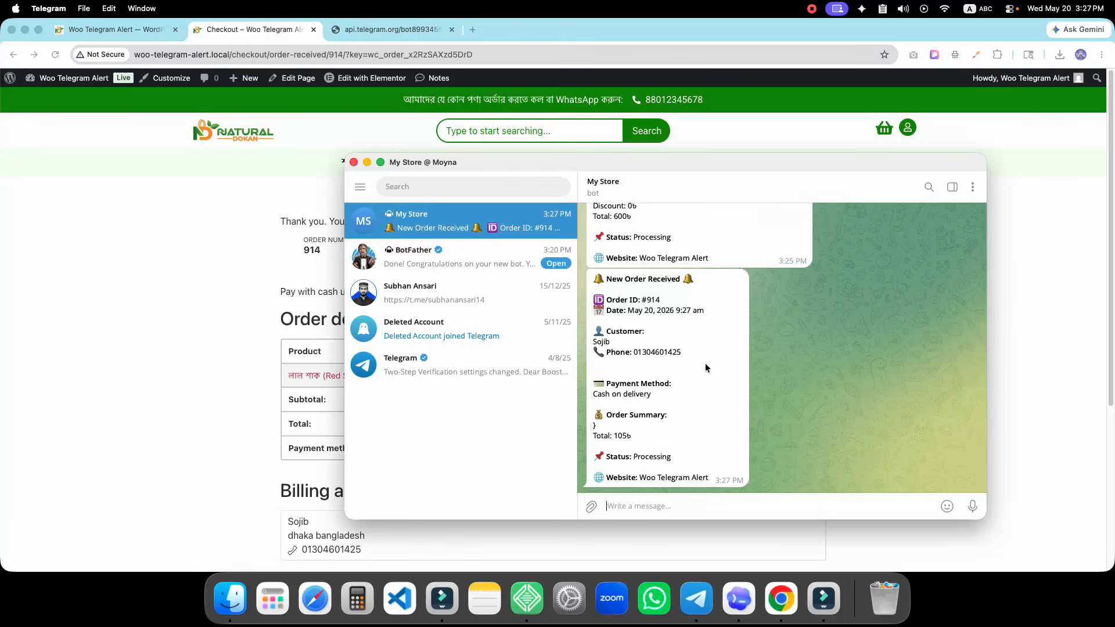
scroll(705, 364, up, 3)
scroll(645, 348, down, 3)
double_click(628, 357)
Look over the plugin's video guide and order status sections
click(109, 39)
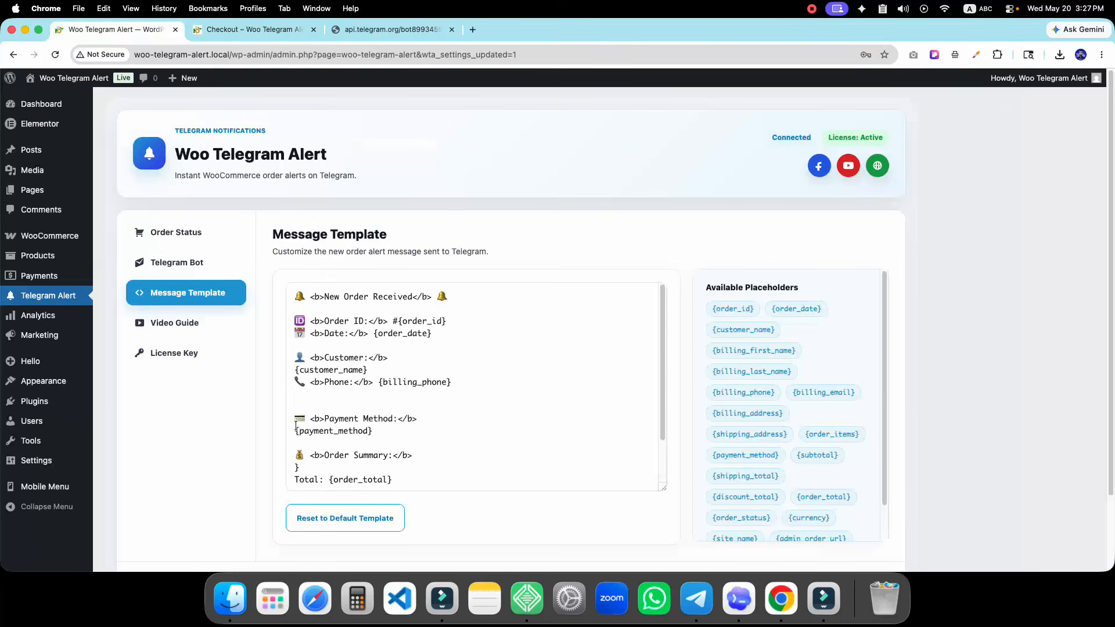
click(180, 335)
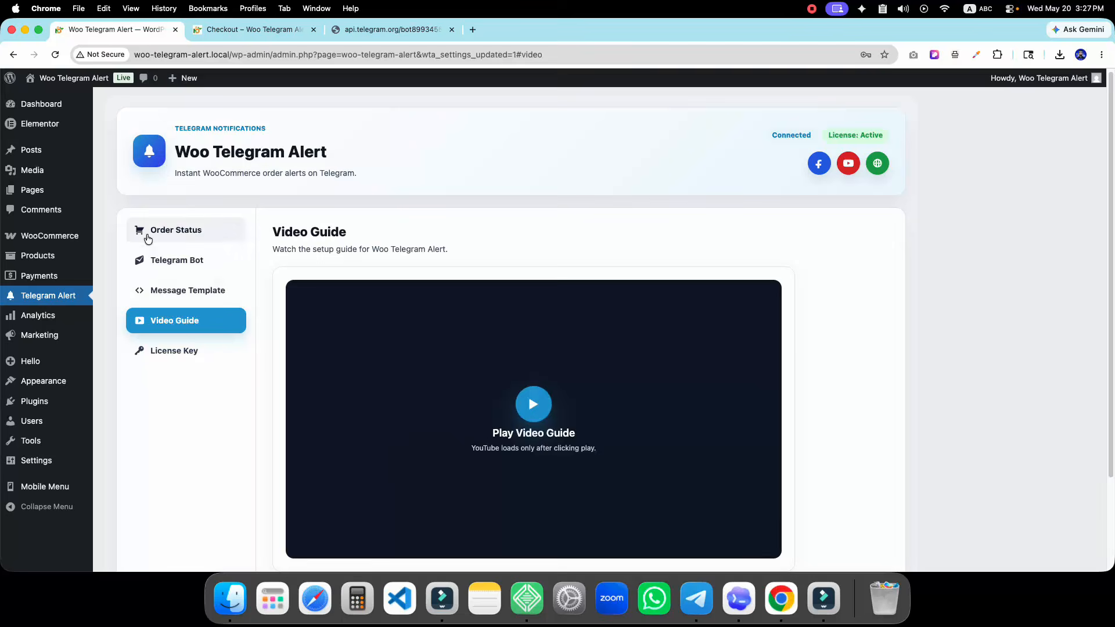
click(145, 232)
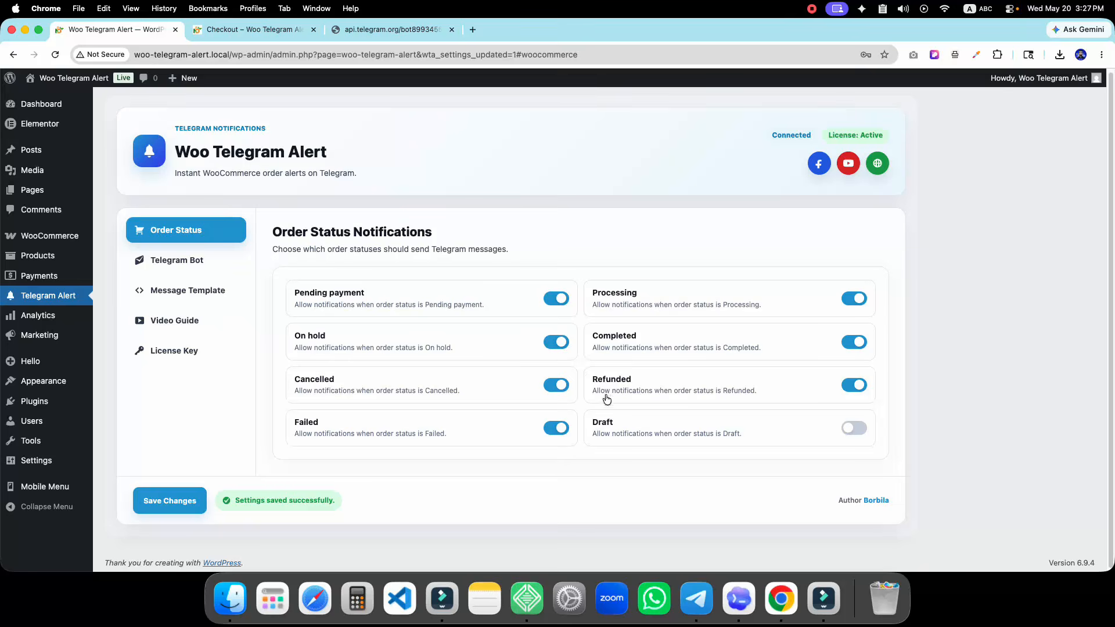
Change order #914's status from Processing to Cancelled in WooCommerce Orders and update it
mouse_move(46, 245)
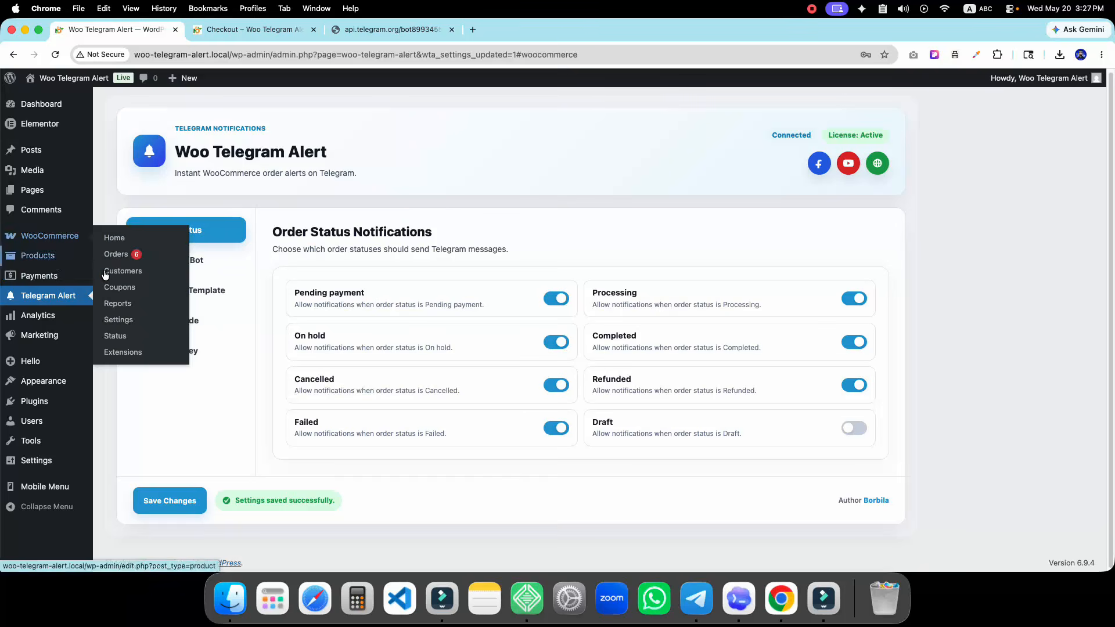
click(115, 253)
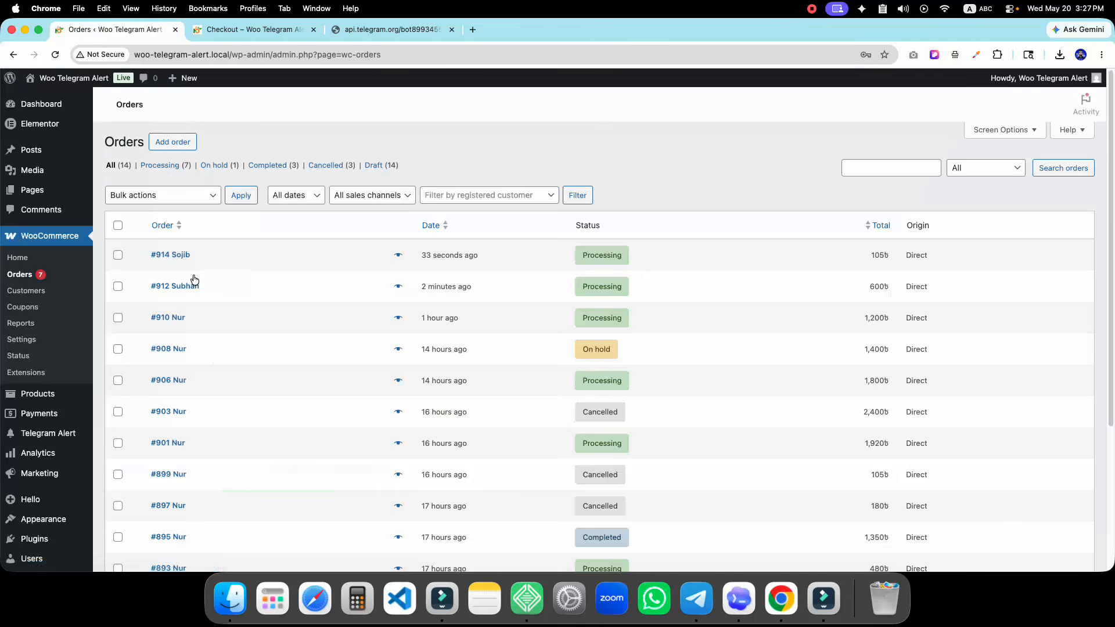
click(176, 256)
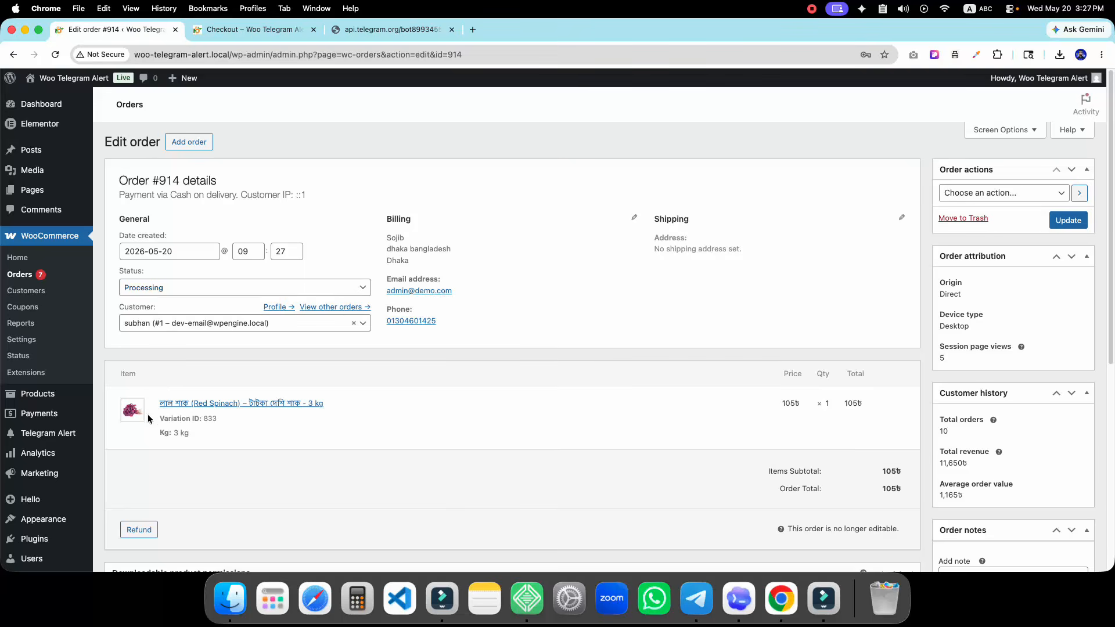
click(163, 289)
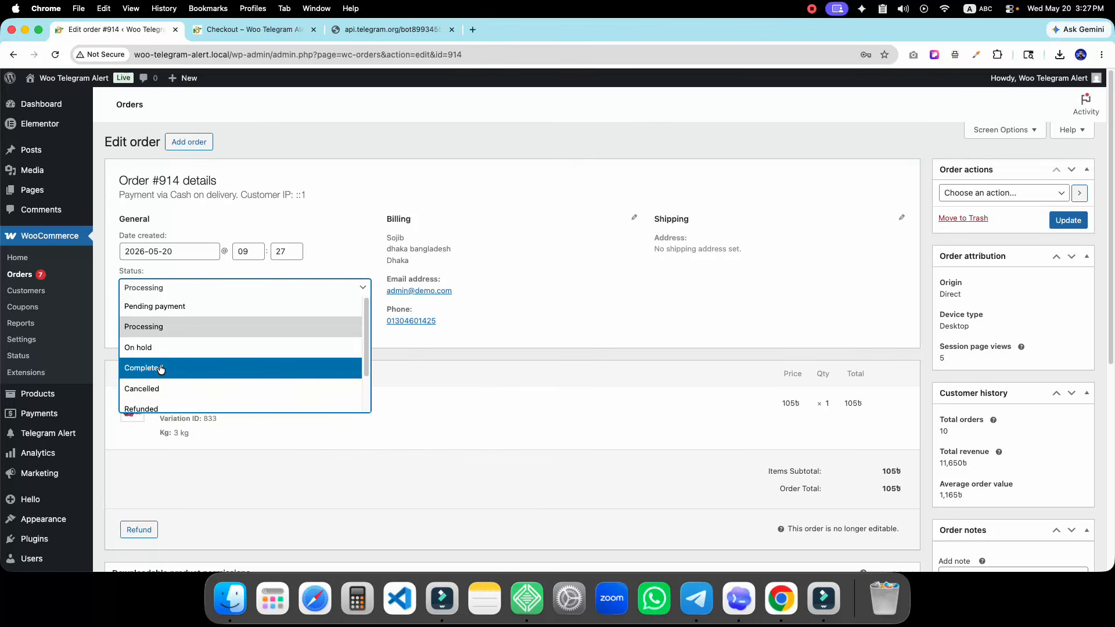
click(148, 388)
click(1076, 221)
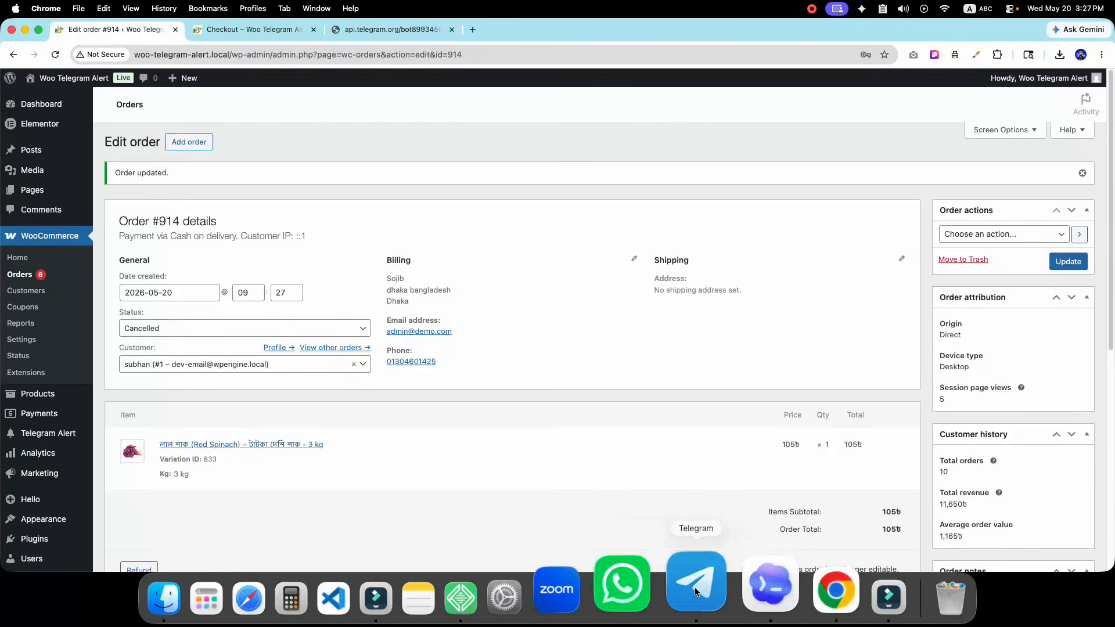
click(694, 587)
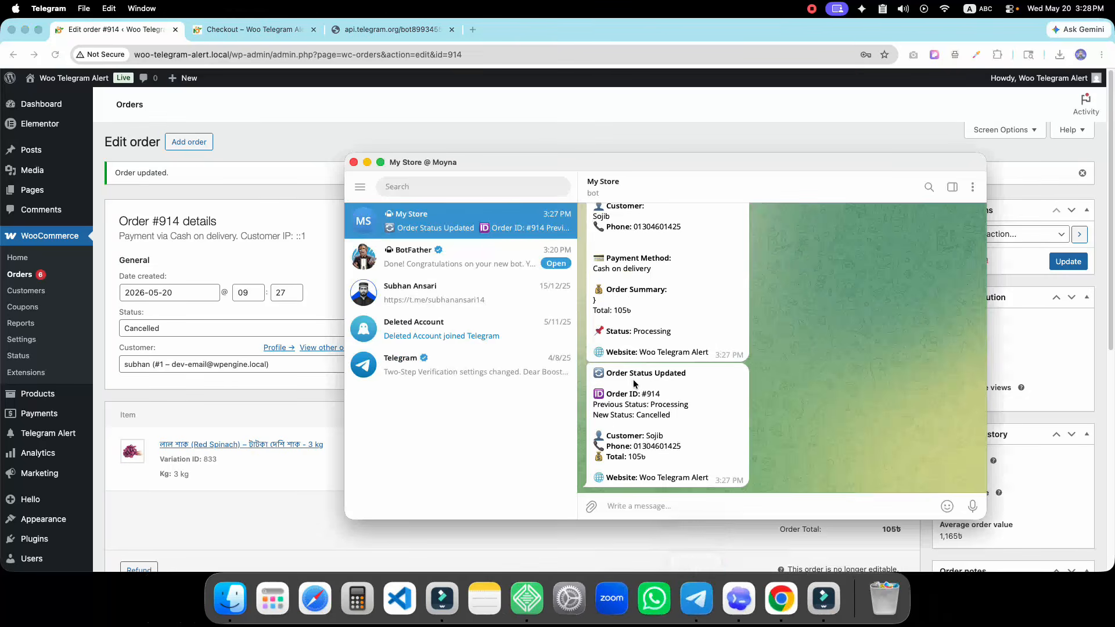
Heart the Order Status Updated alert for #914 (Processing to Cancelled), then return to Telegram Alert settings
scroll(641, 381, up, 3)
scroll(636, 372, down, 3)
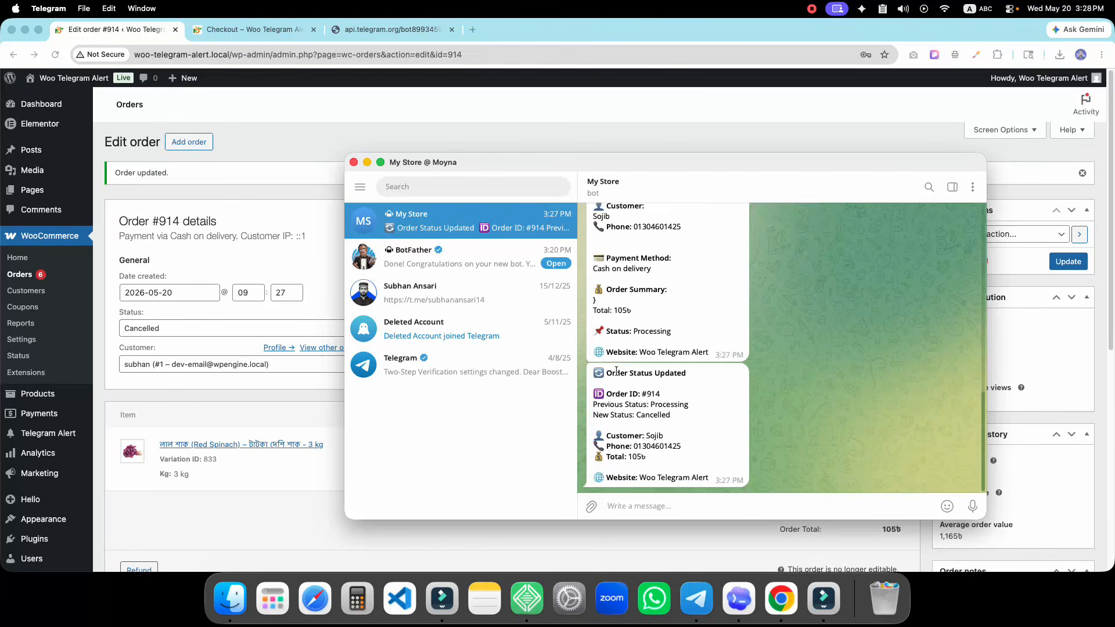
drag(606, 372, 688, 372)
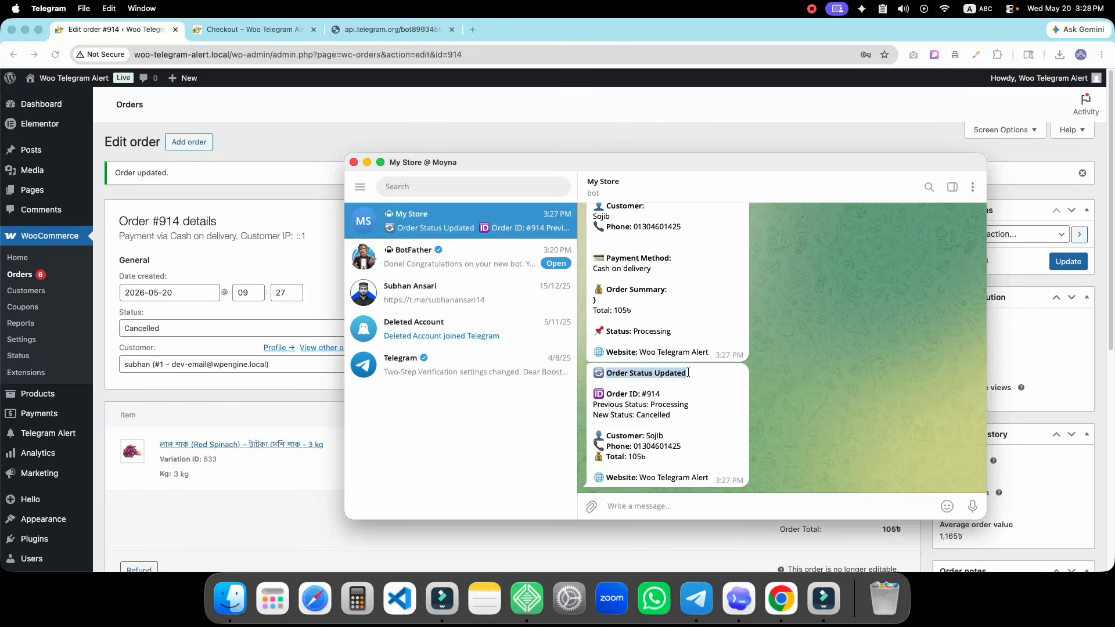
double_click(626, 406)
drag(593, 404, 689, 404)
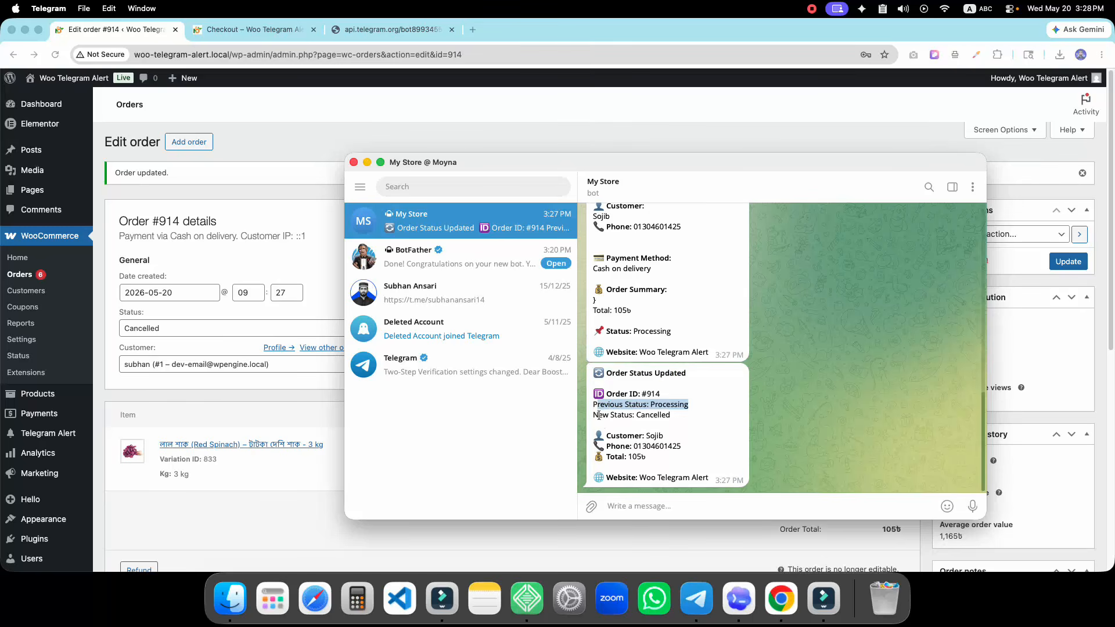
double_click(666, 422)
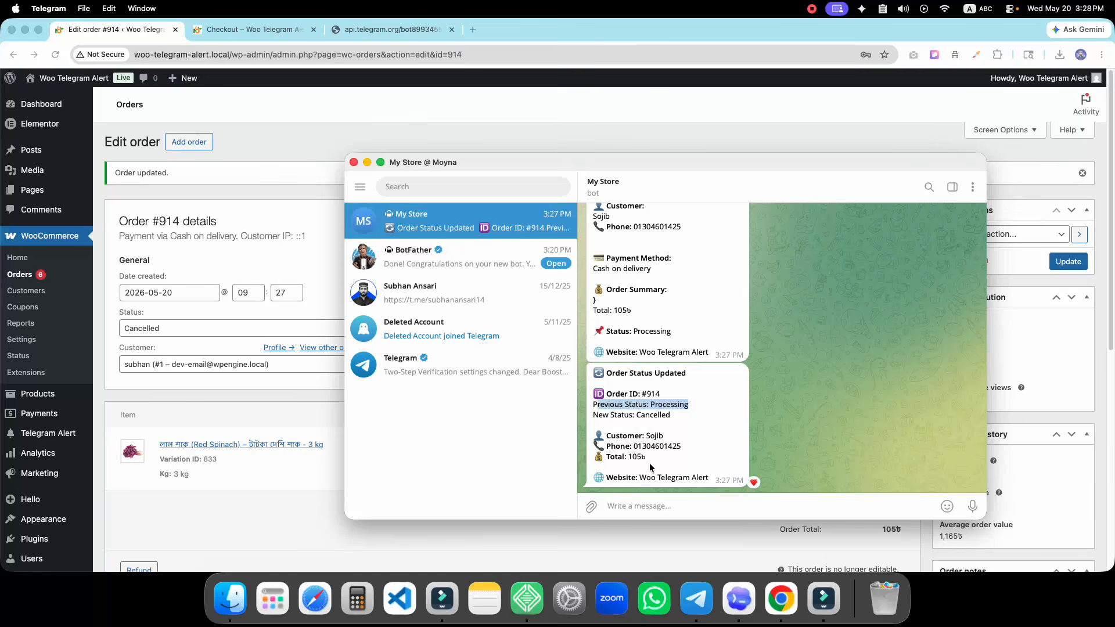
click(62, 430)
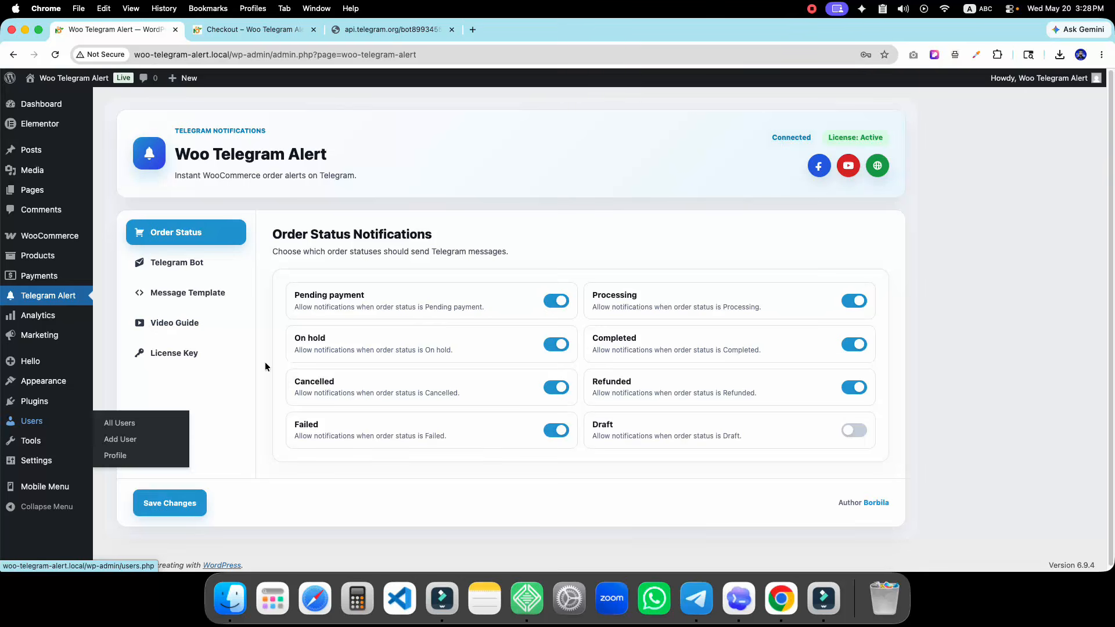
Review the Telegram Bot connection settings and the Message Template placeholders
click(220, 265)
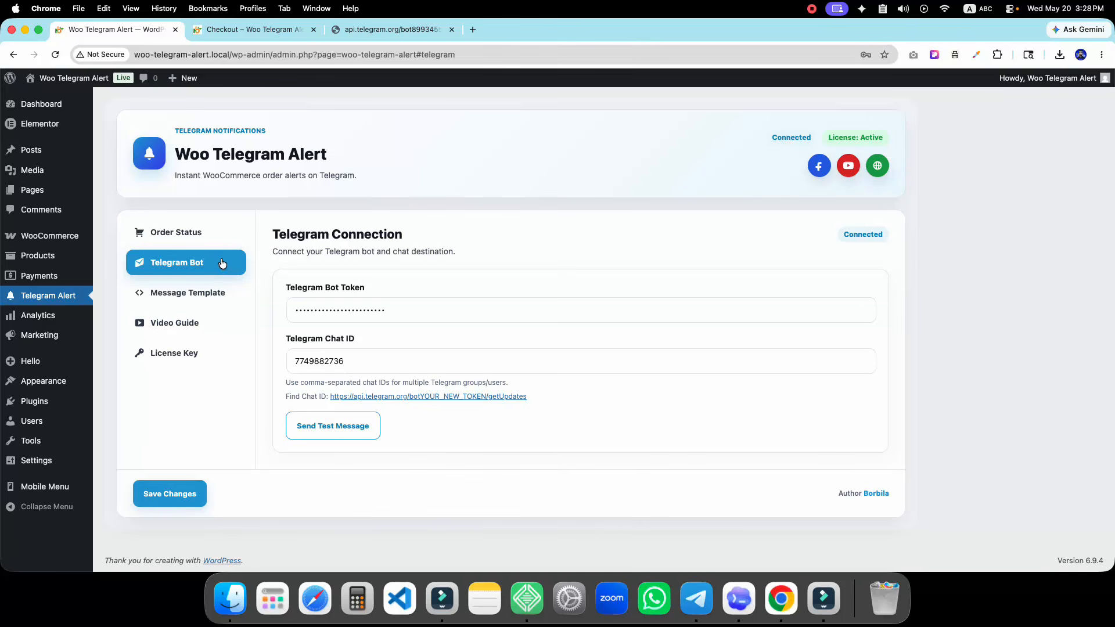
click(215, 292)
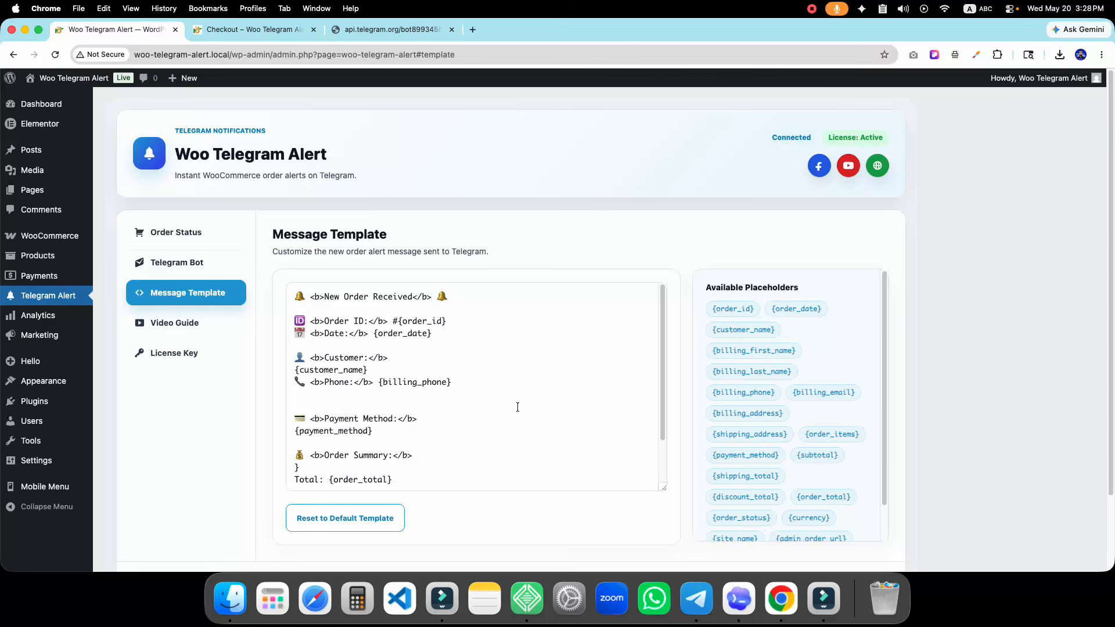
scroll(517, 407, down, 3)
scroll(813, 418, down, 4)
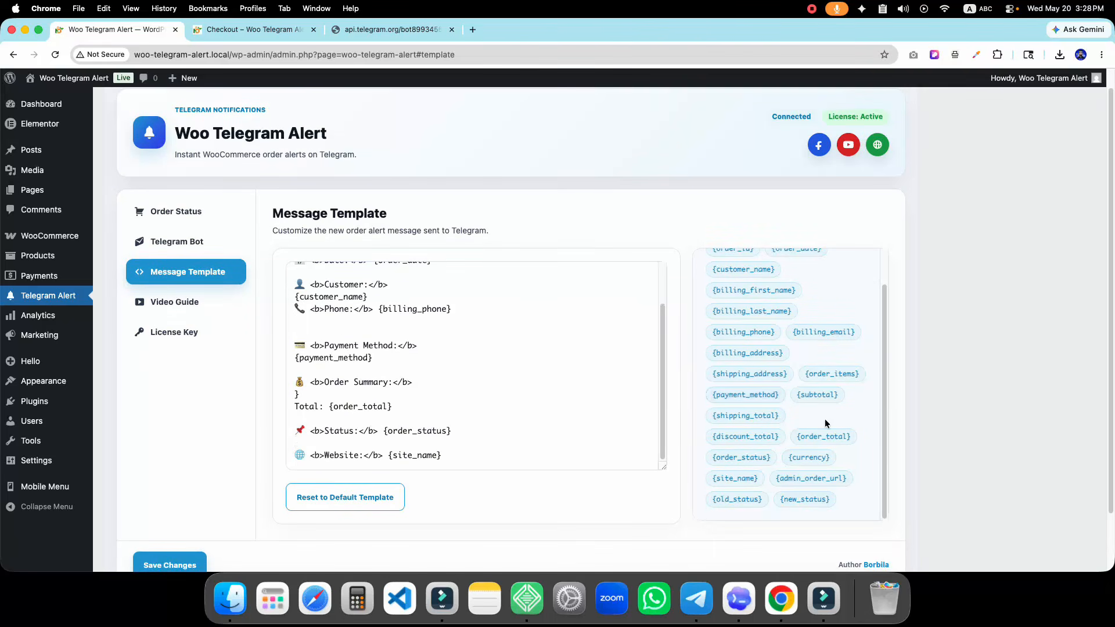
scroll(825, 423, down, 1)
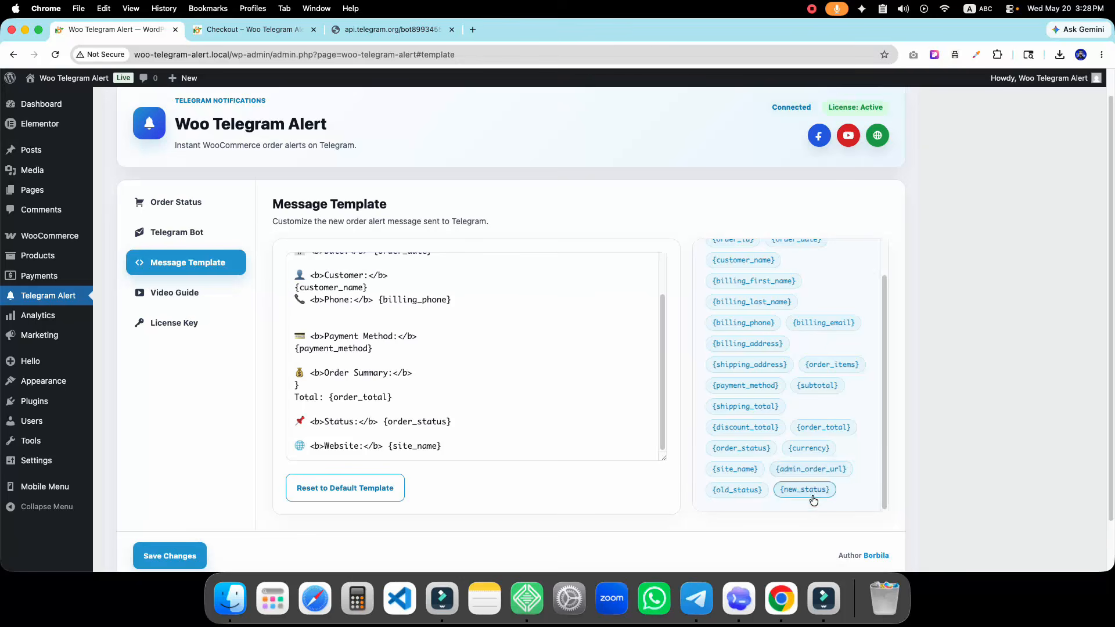
scroll(816, 474, up, 5)
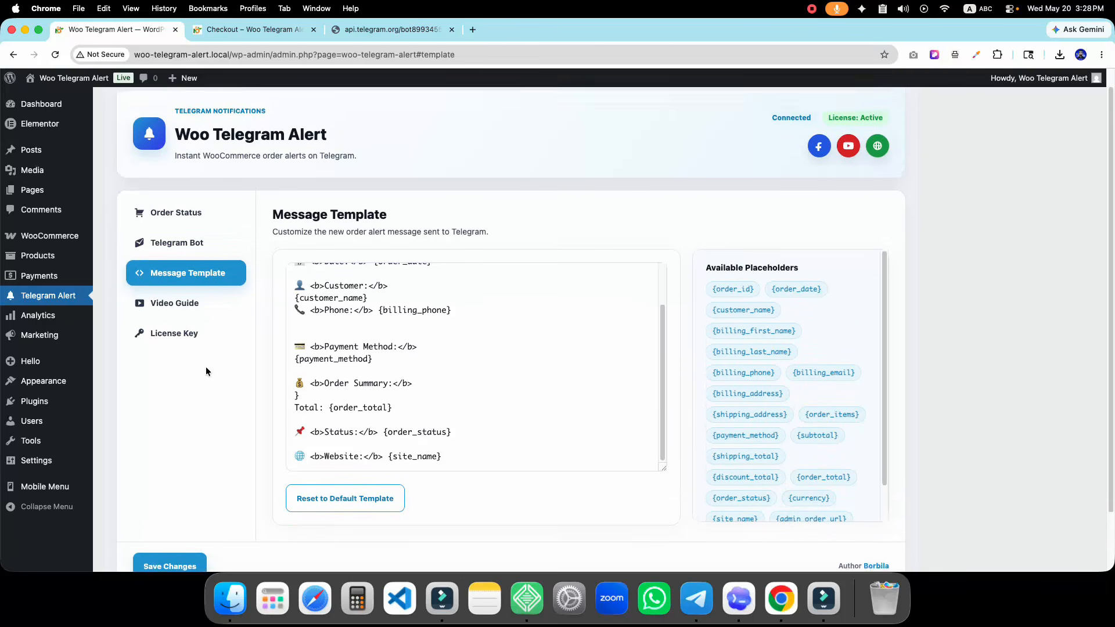
scroll(206, 367, up, 2)
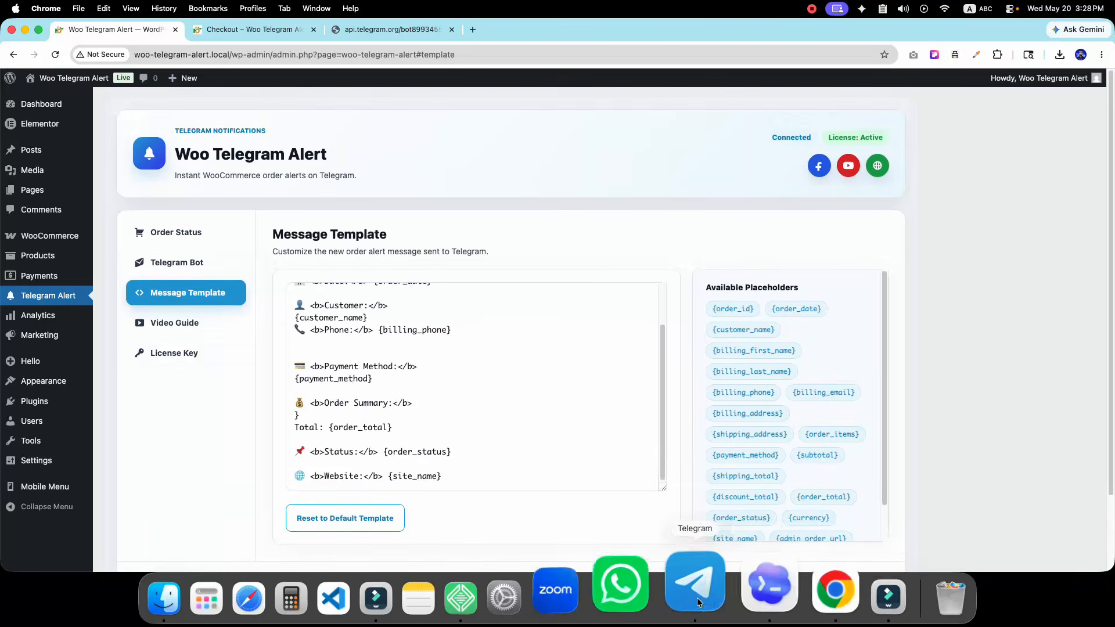
click(695, 593)
Check the License Key and Order Status sections, then bring up the My Store bot chat
click(174, 323)
click(188, 353)
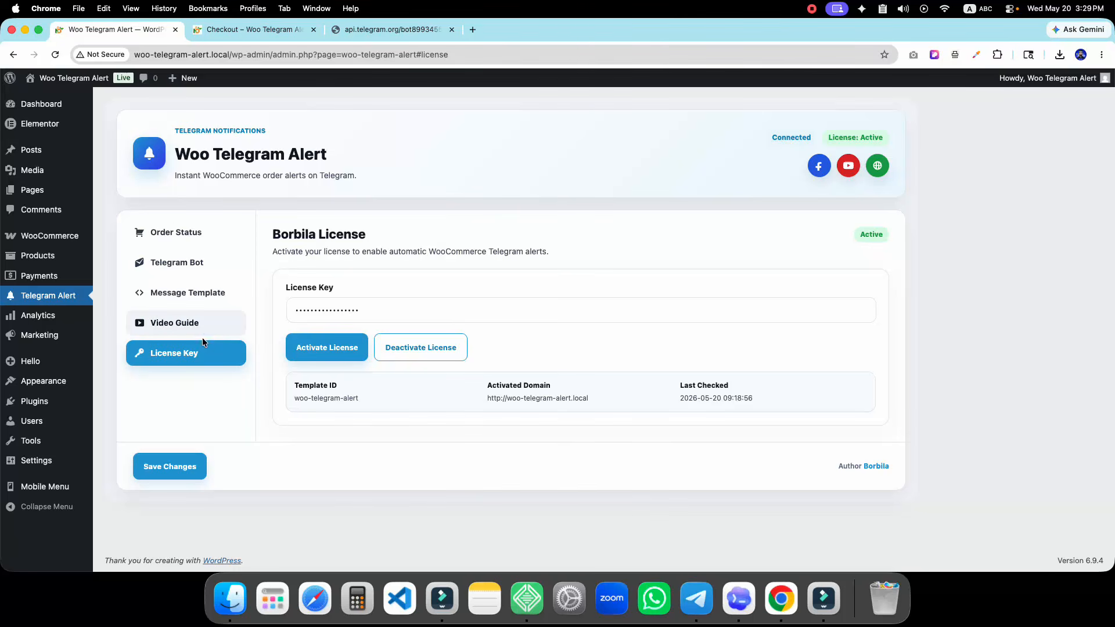
click(174, 231)
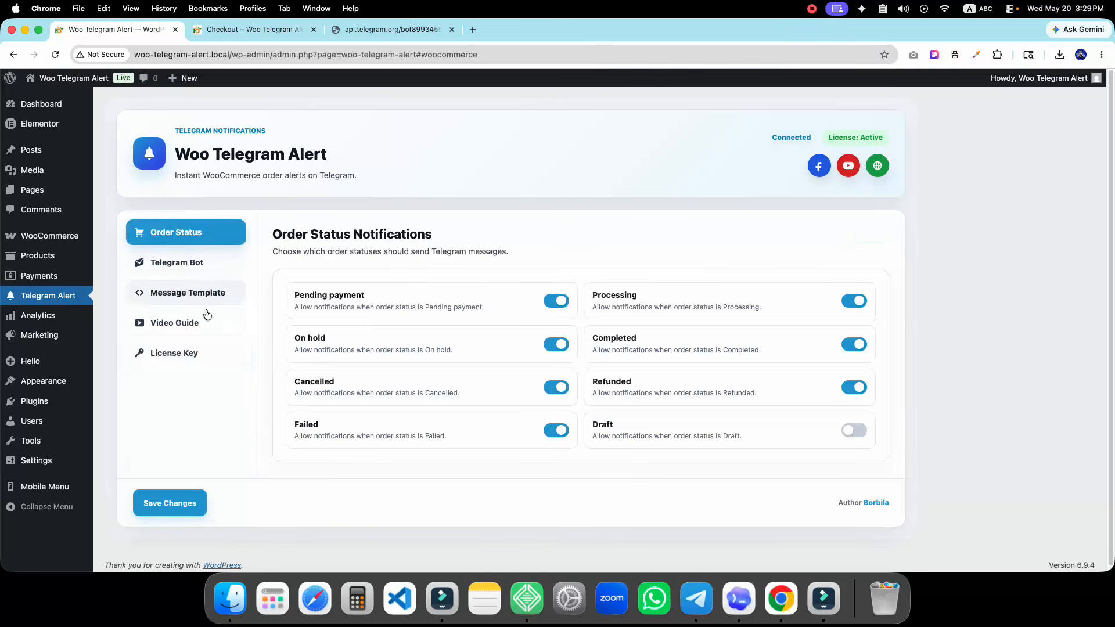
click(177, 282)
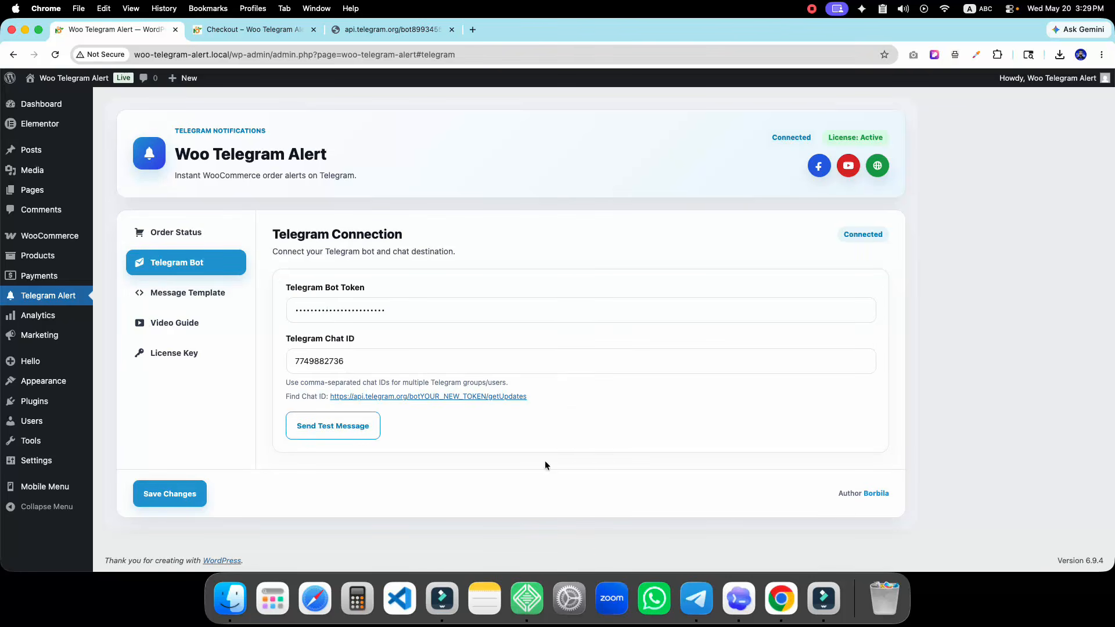
click(696, 598)
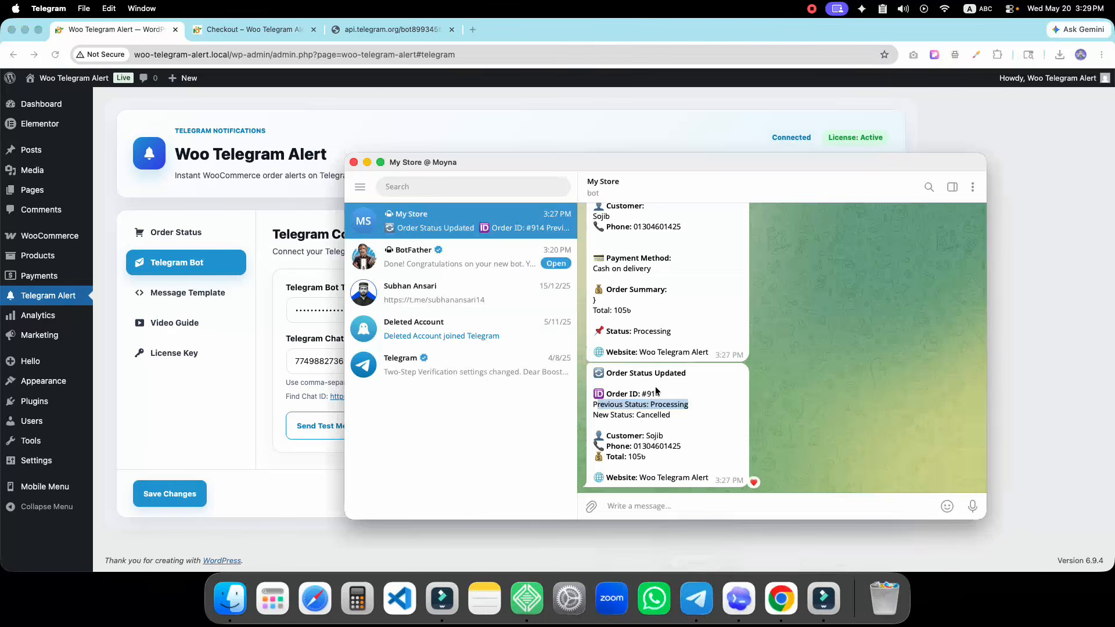
Bring back the Woo Telegram Alert connection settings and put the caret in the Telegram Chat ID field
click(277, 332)
click(368, 354)
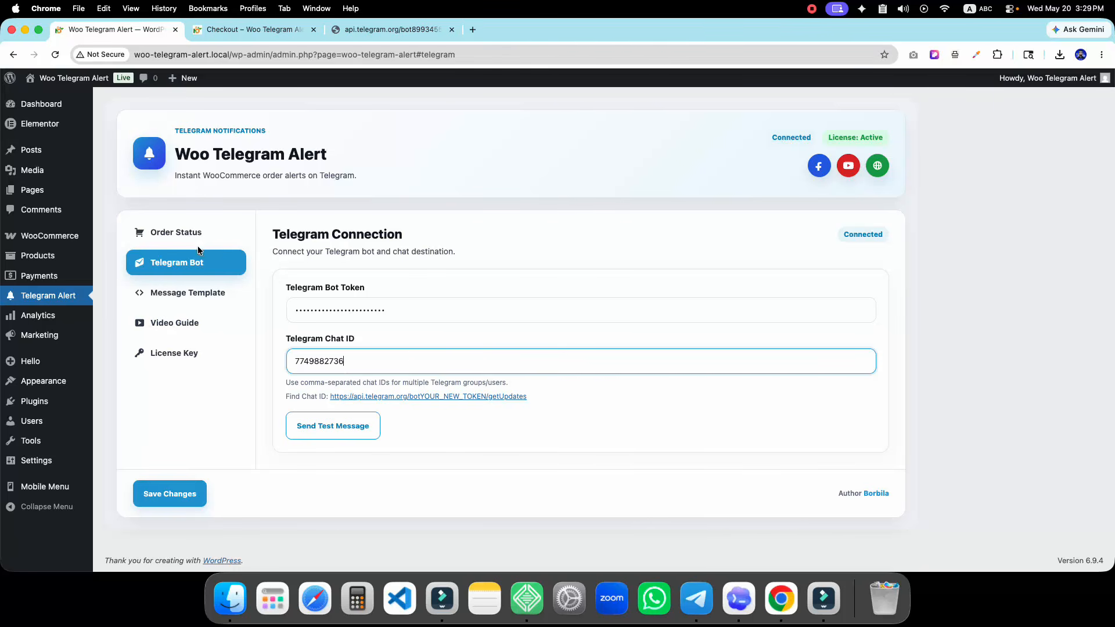
Switch between the plugin's License Key and Telegram Bot tabs to review the license and connection
click(218, 352)
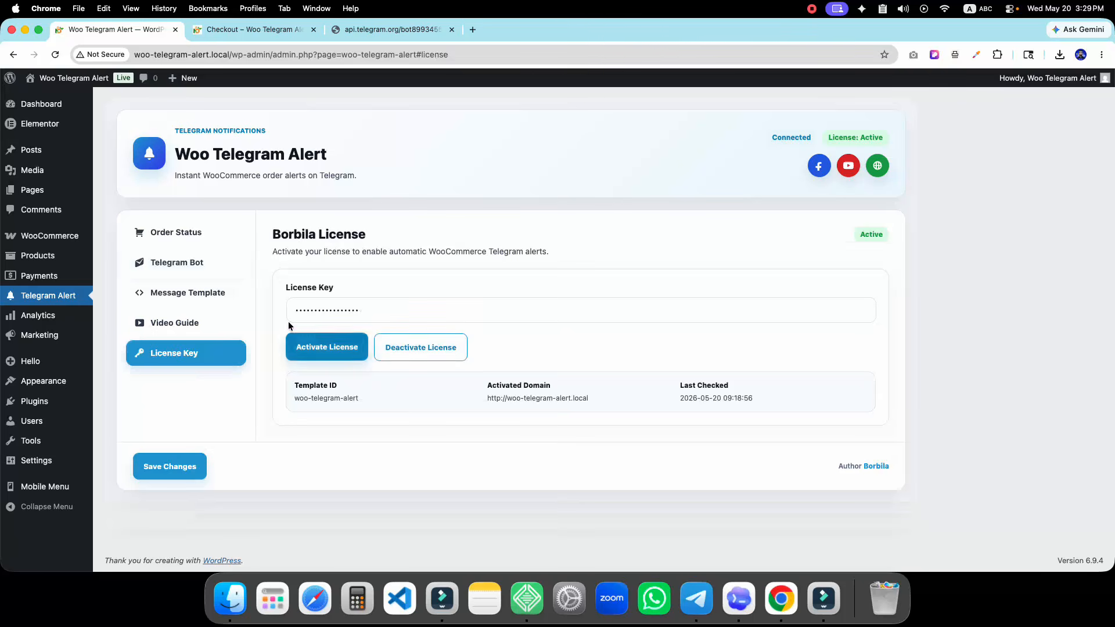
click(172, 264)
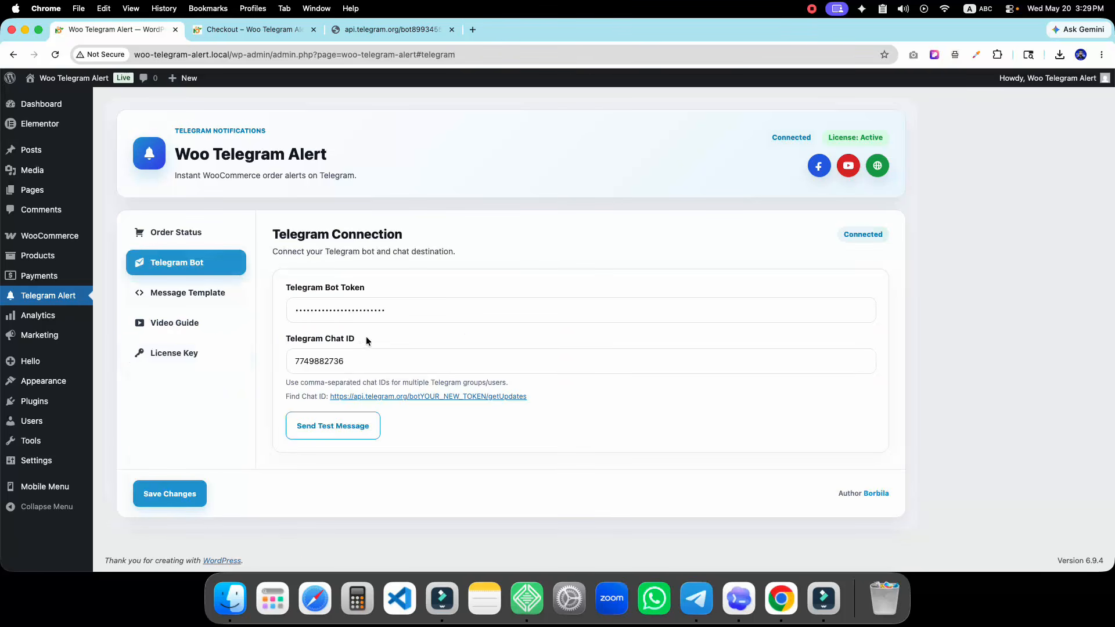
click(214, 356)
mouse_move(32, 405)
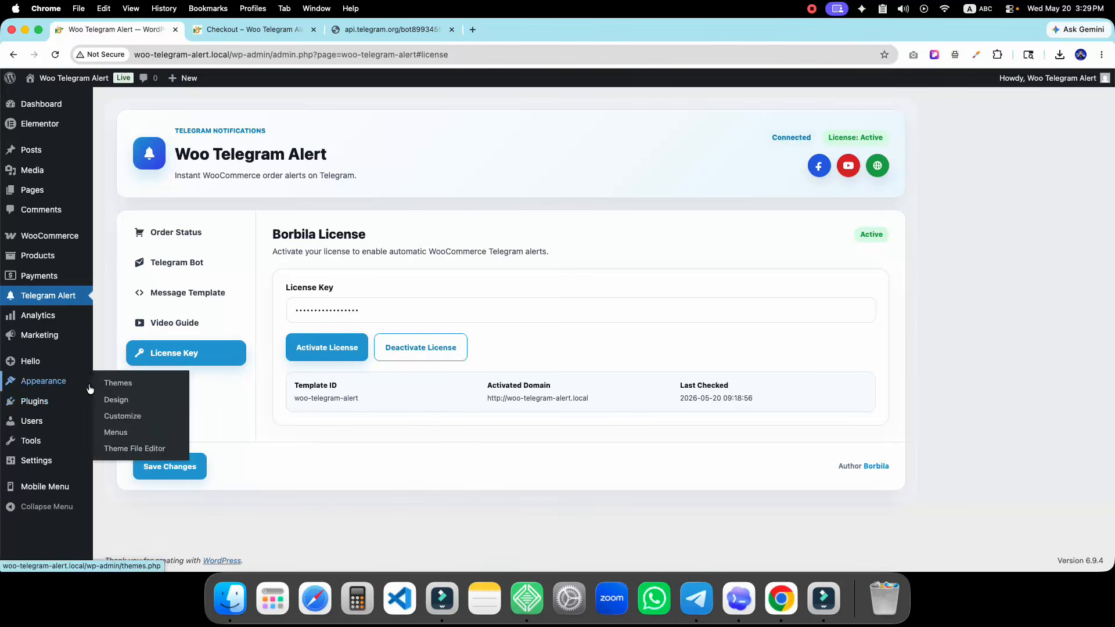
click(216, 267)
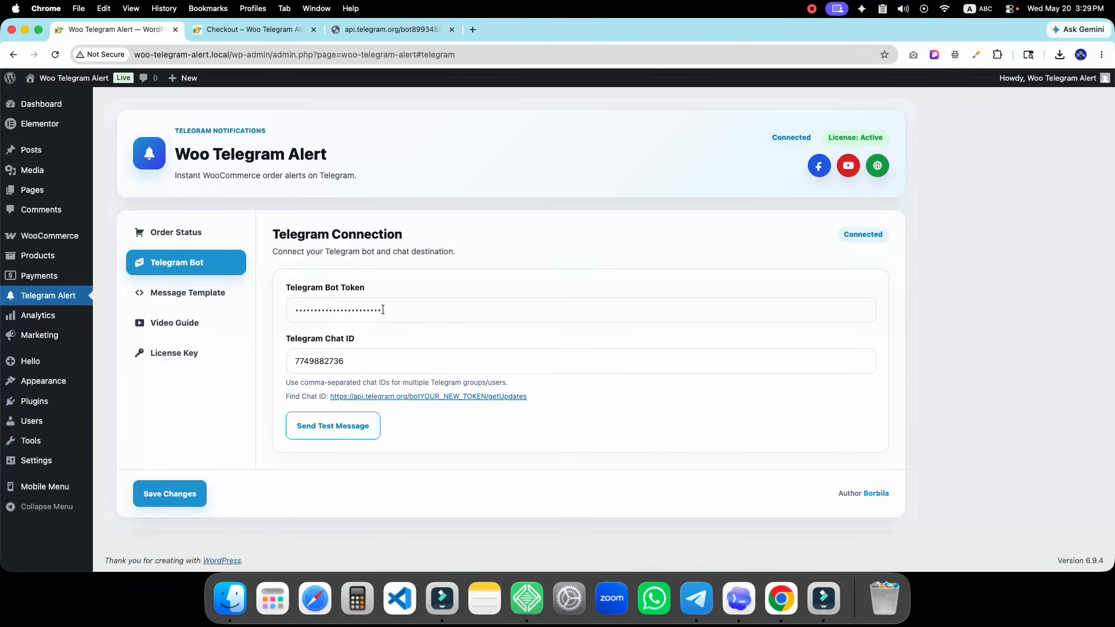
Deactivate Woo Telegram Alert in Installed Plugins, close the api.telegram.org tab and open a new tab
click(35, 401)
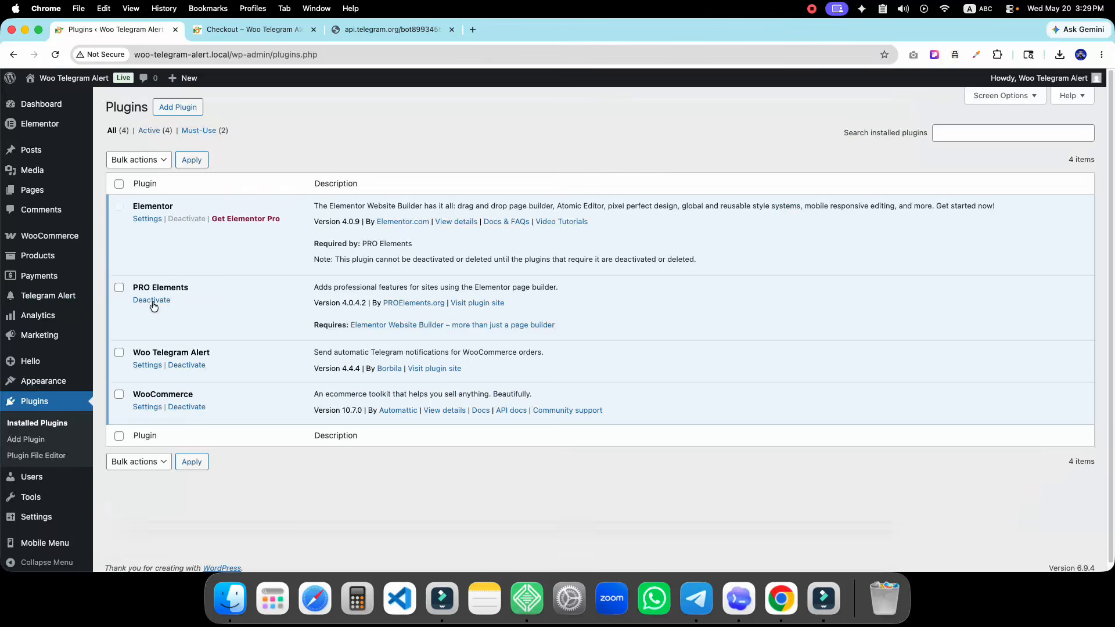
click(186, 364)
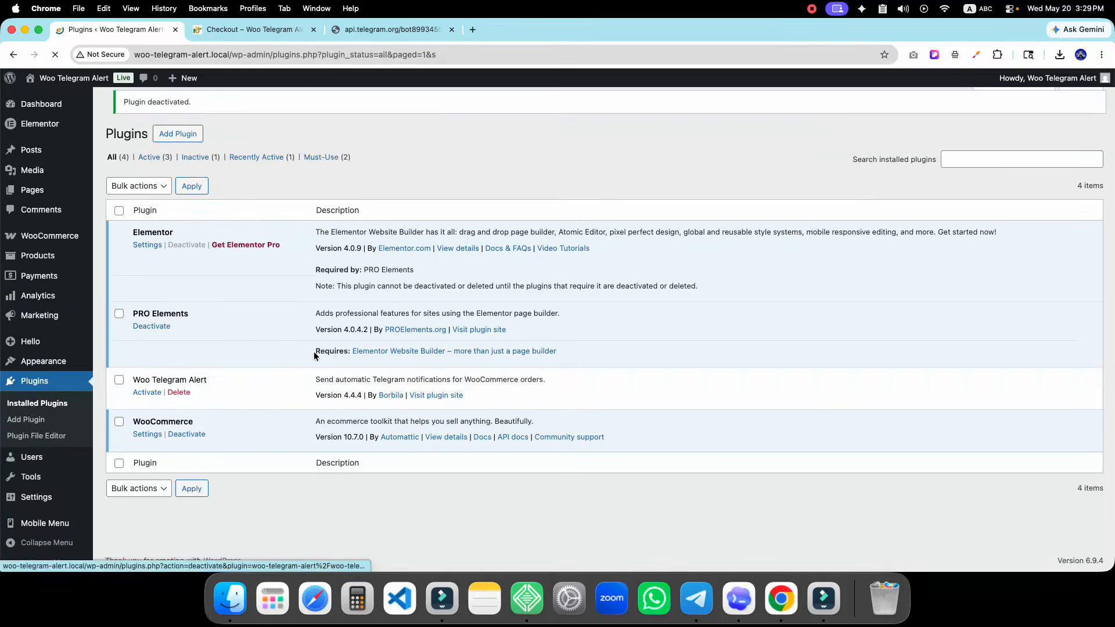
click(452, 29)
click(337, 29)
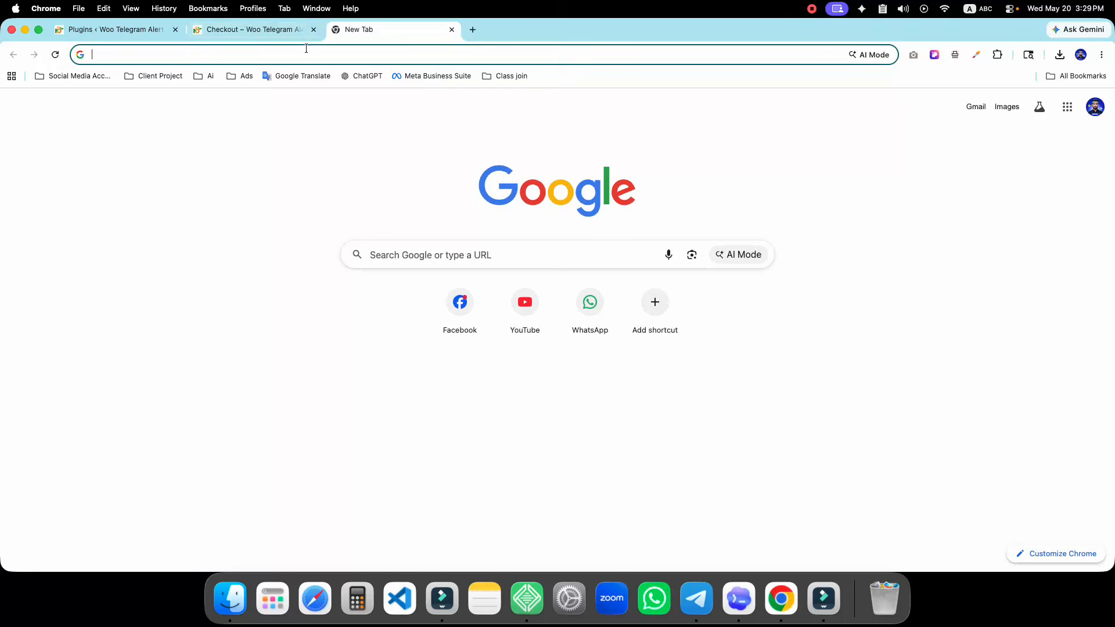
Load the Borbila website and open the Telegram notification plugin's product page
text(borbila)
key(Return)
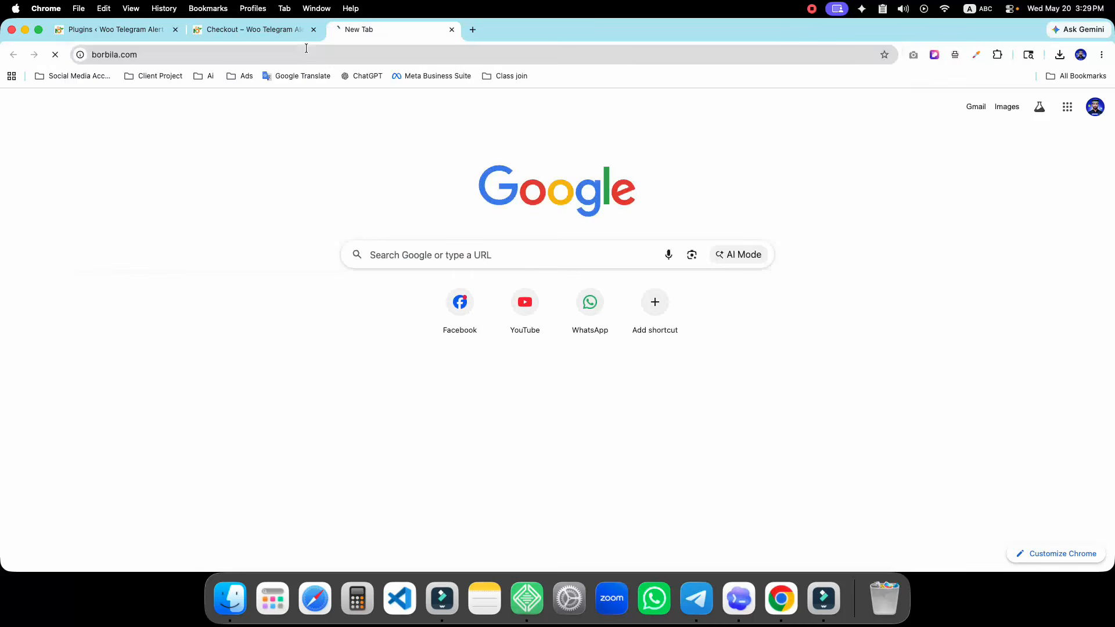
scroll(469, 316, down, 10)
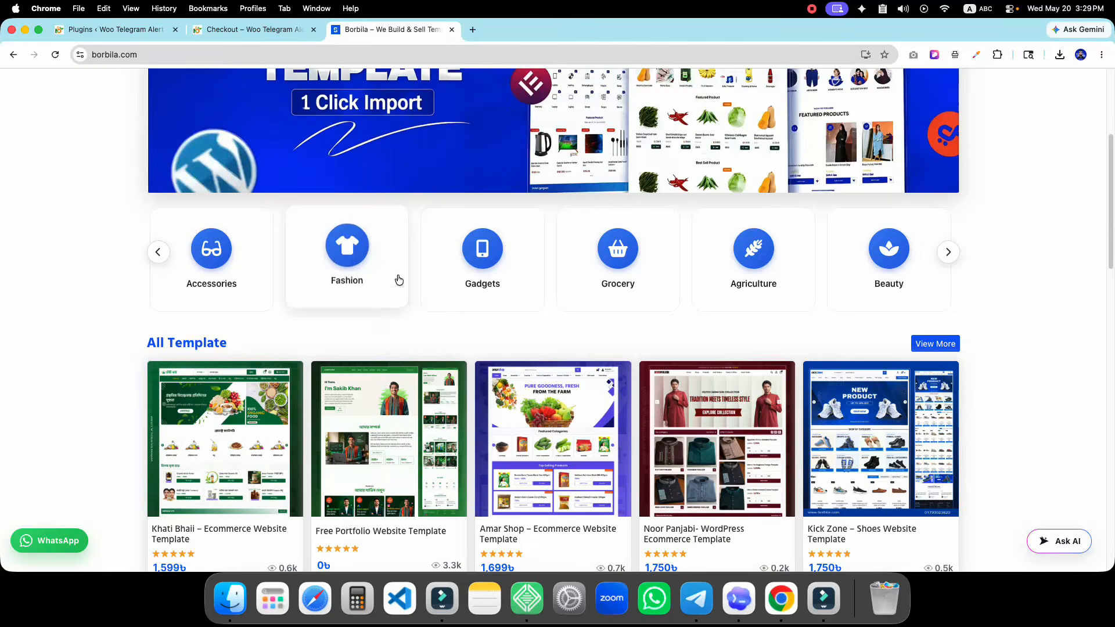
scroll(469, 316, up, 1)
scroll(433, 328, down, 4)
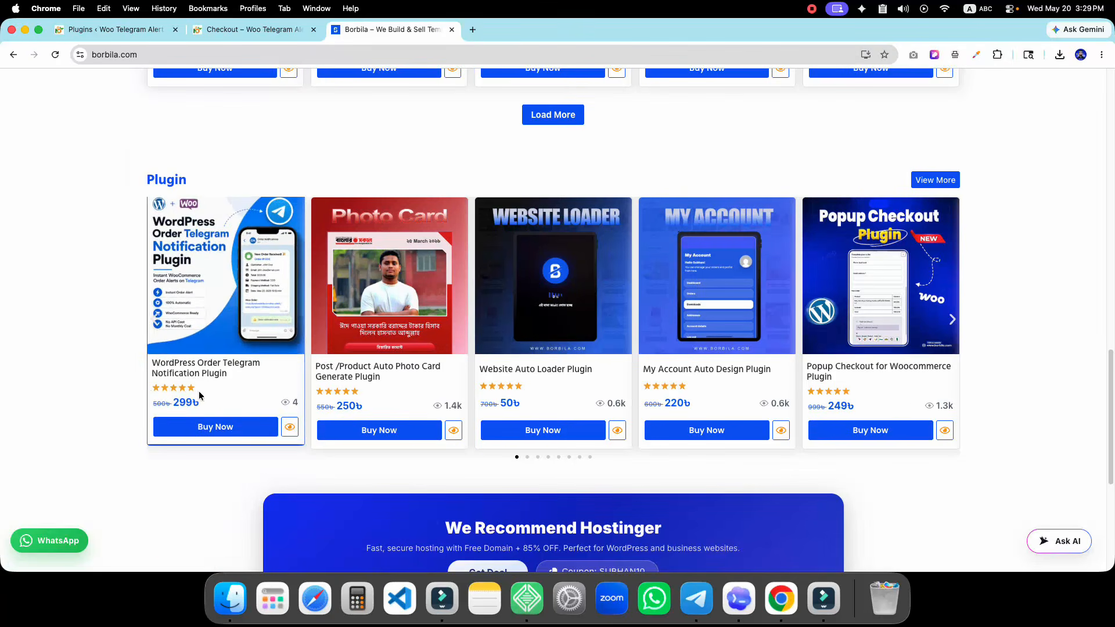
click(248, 301)
Review the product page and its 299৳ price, then choose Buy Now to go to checkout
scroll(755, 261, down, 2)
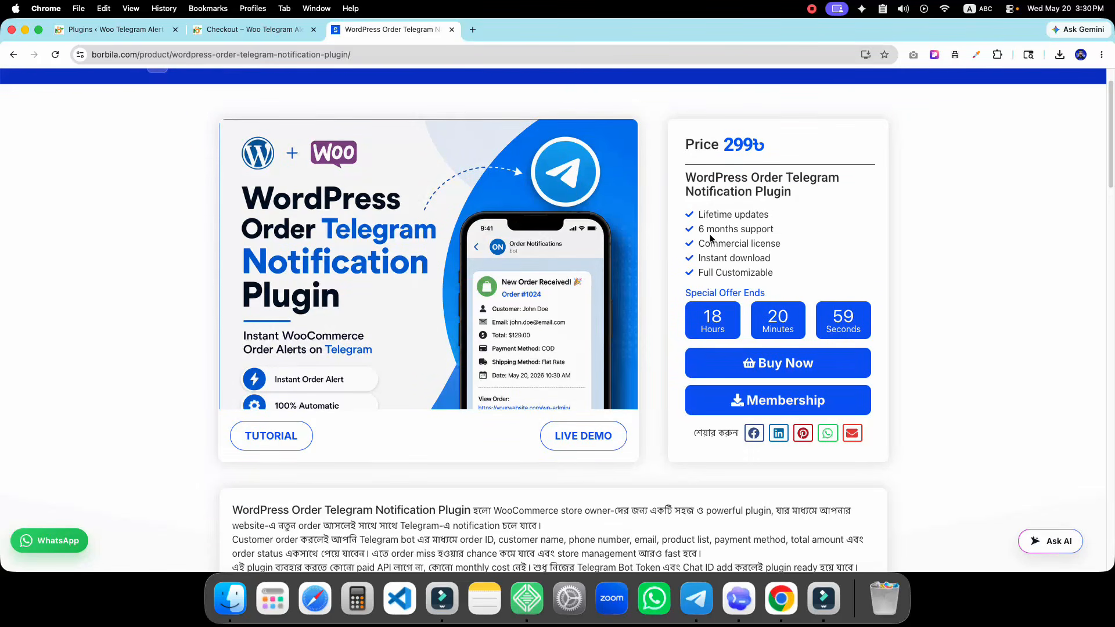
drag(725, 145, 767, 147)
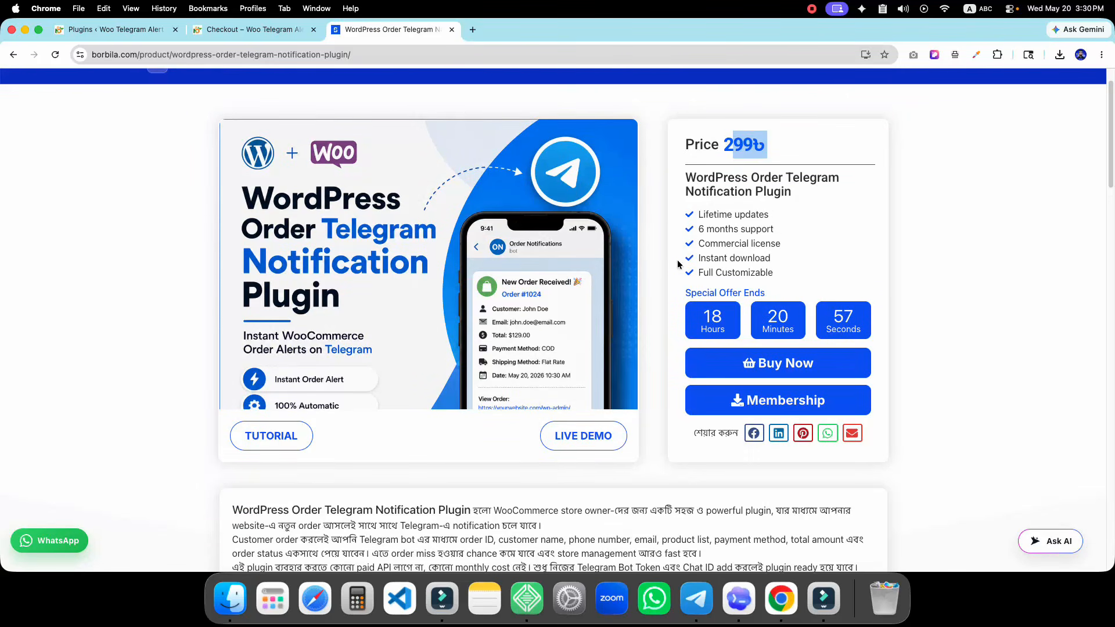
scroll(678, 264, down, 6)
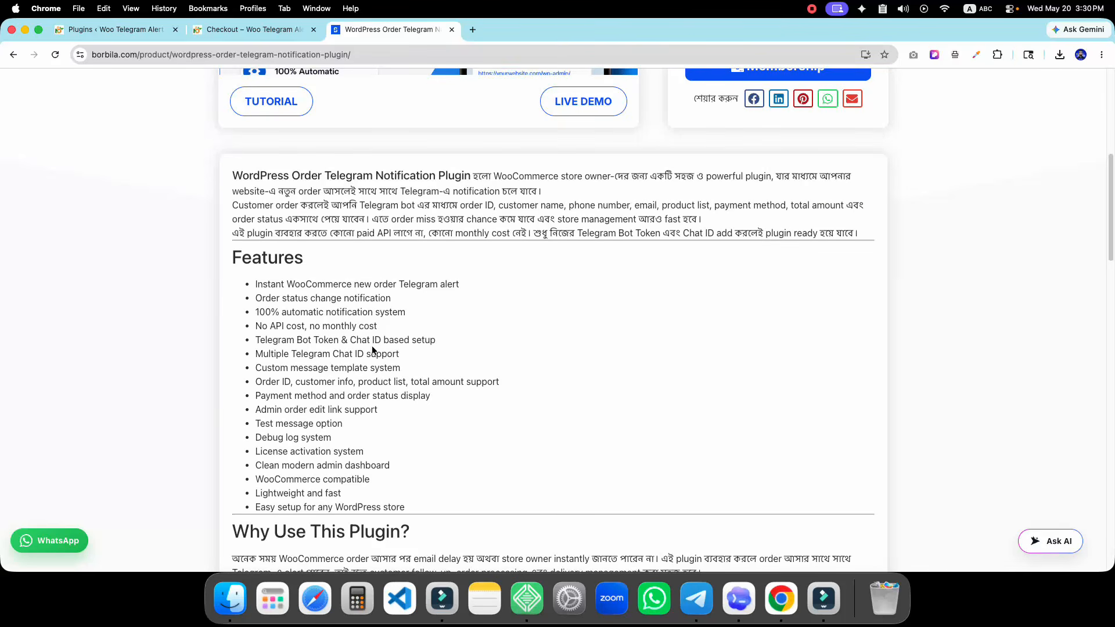
scroll(374, 347, up, 2)
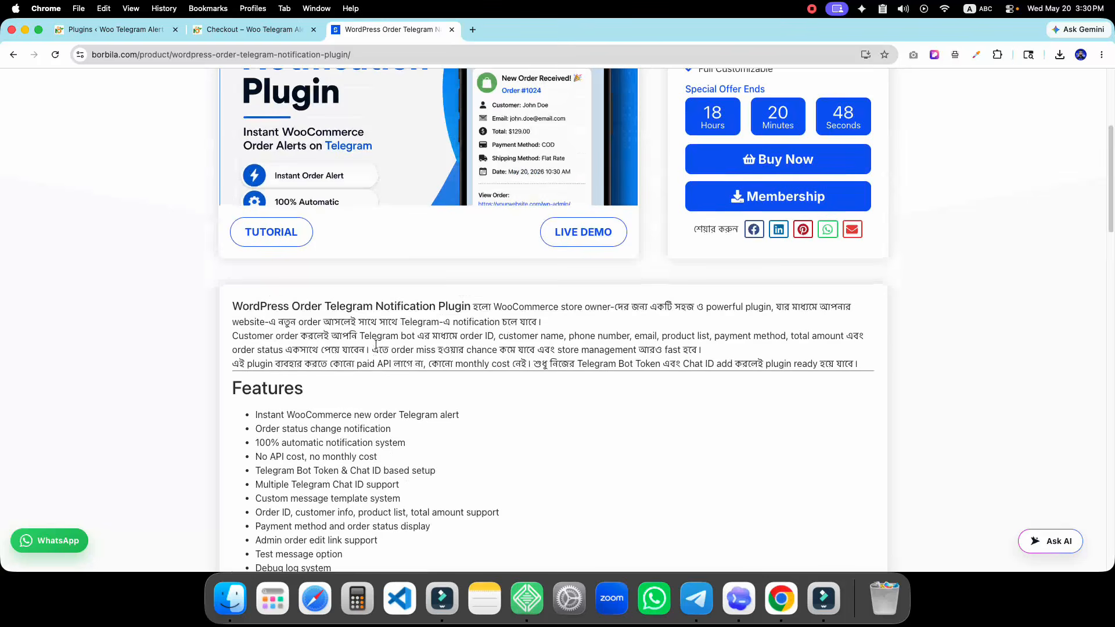
scroll(376, 343, up, 4)
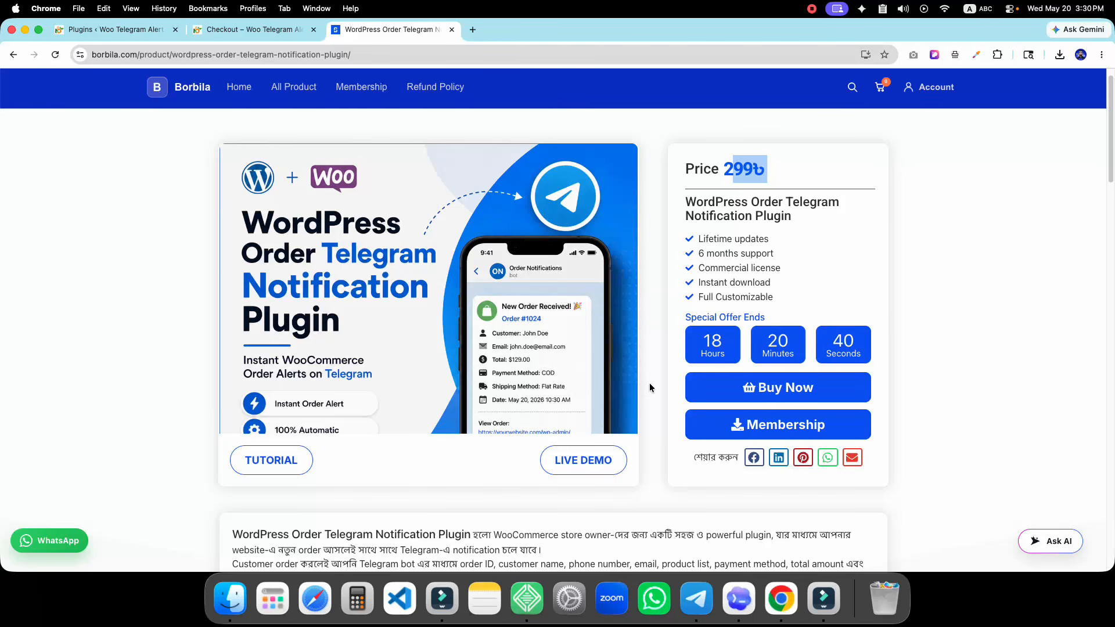
scroll(649, 385, down, 1)
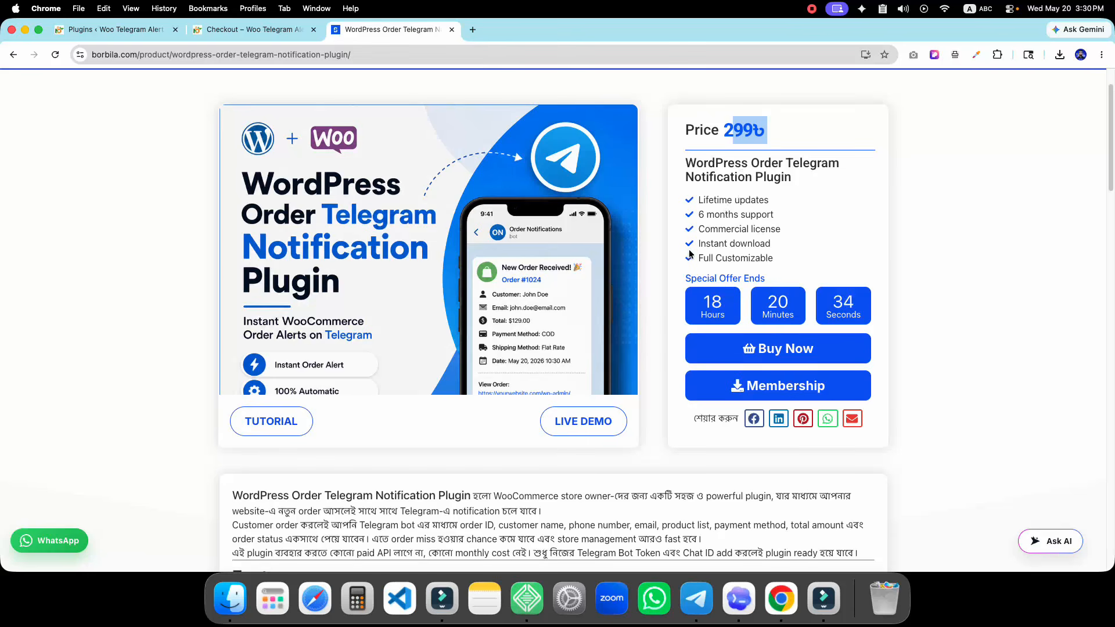
scroll(671, 245, down, 1)
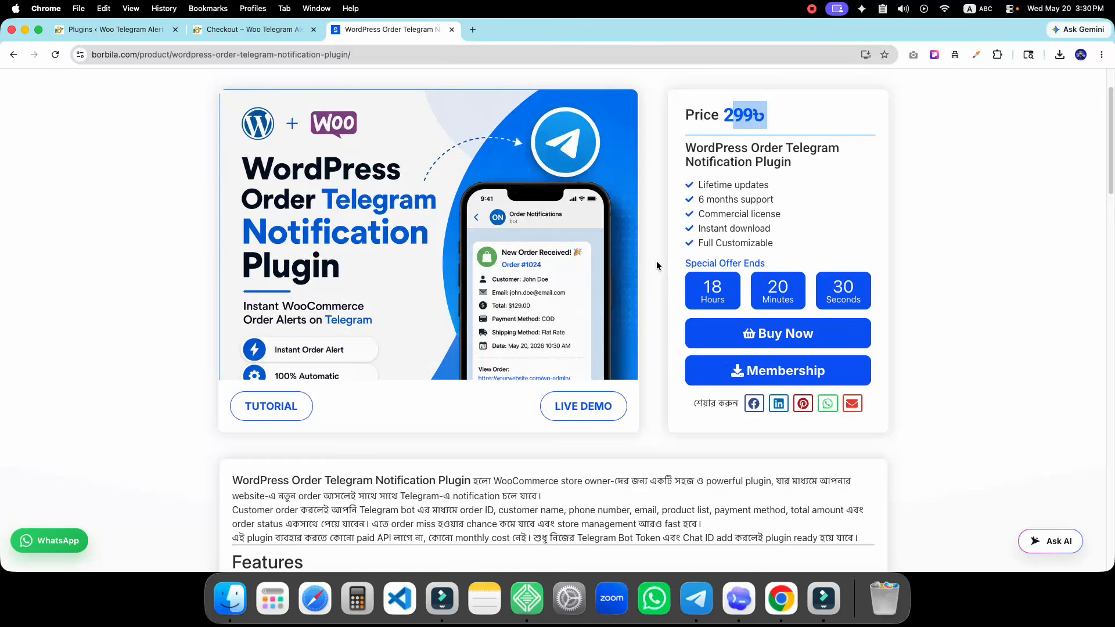
scroll(657, 268, down, 5)
scroll(307, 380, down, 15)
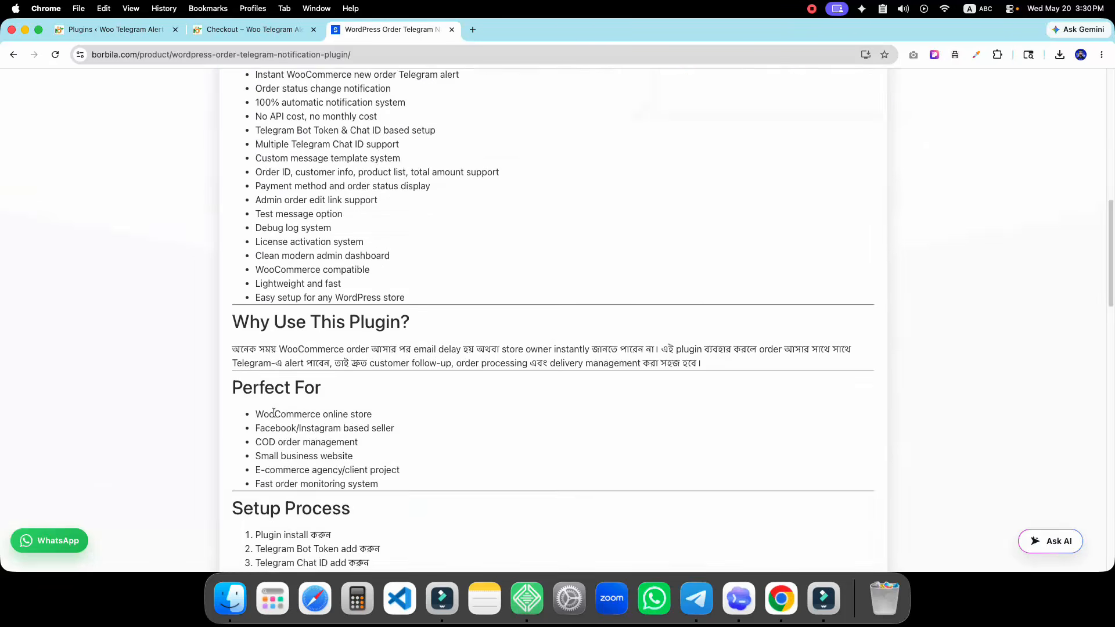
scroll(572, 475, up, 20)
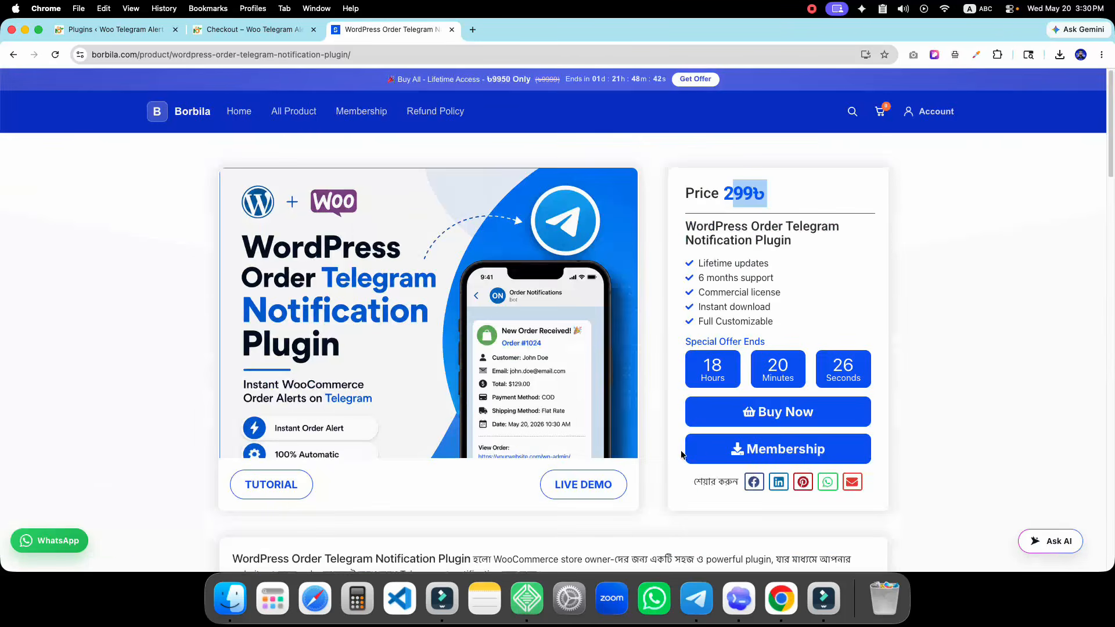
click(784, 422)
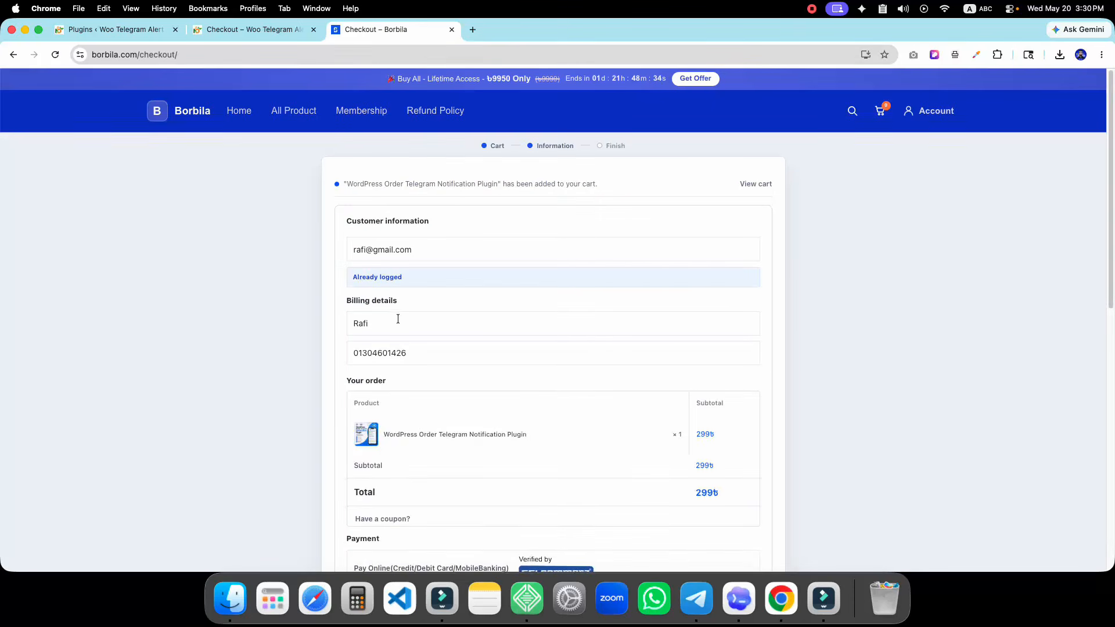
Apply a gift coupon code to the order at checkout
scroll(425, 380, down, 5)
click(381, 377)
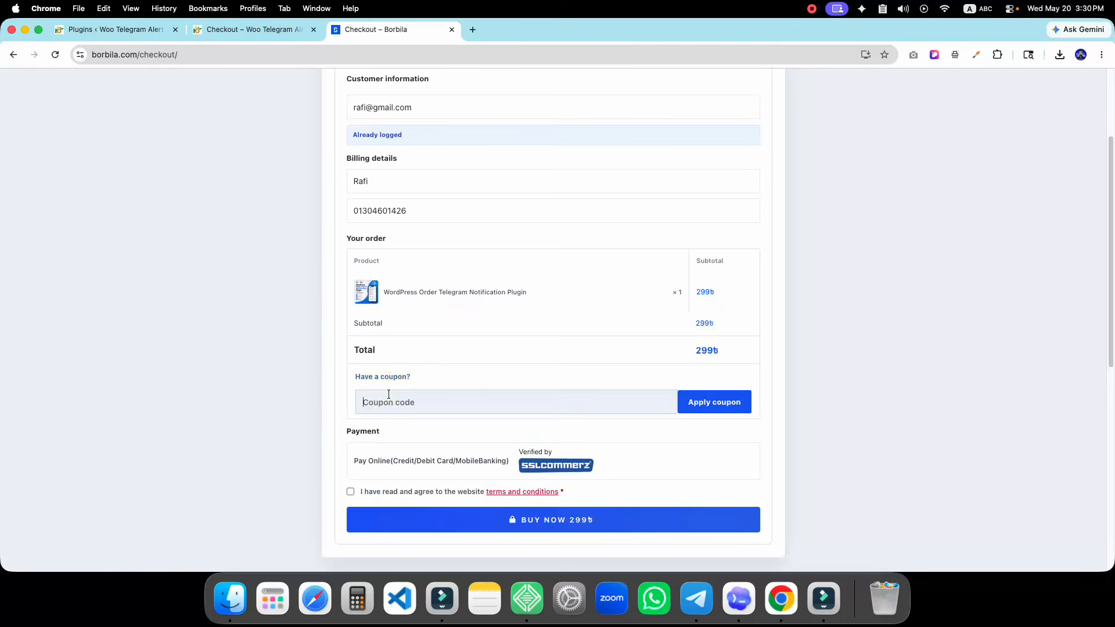
text(GIFT)
click(714, 404)
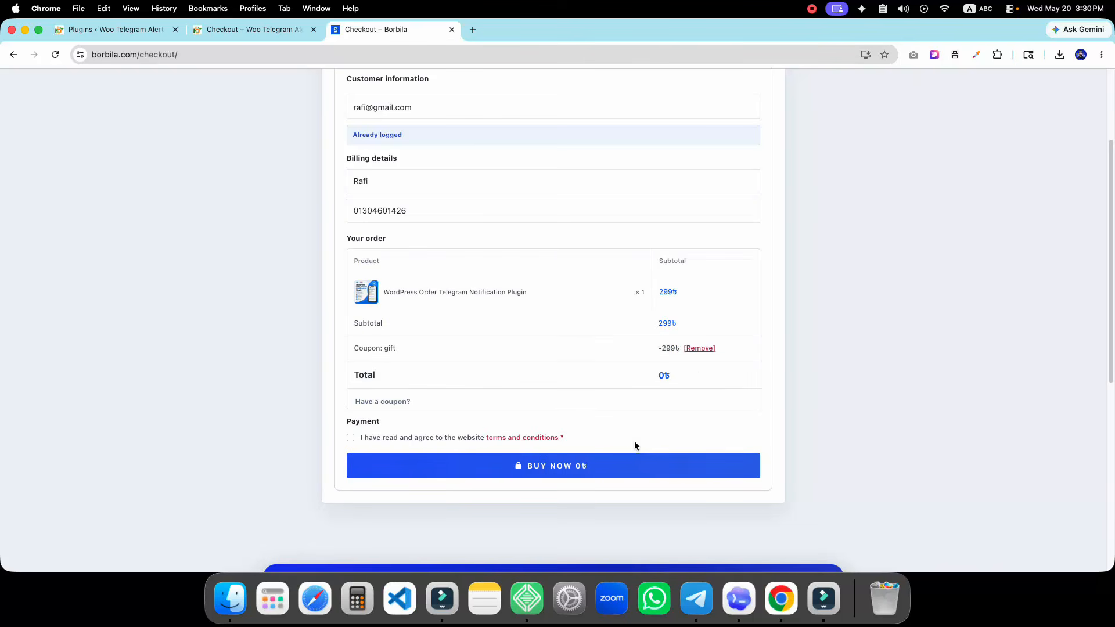
Accept the terms, place the 0৳ order and go to the product downloads
click(349, 439)
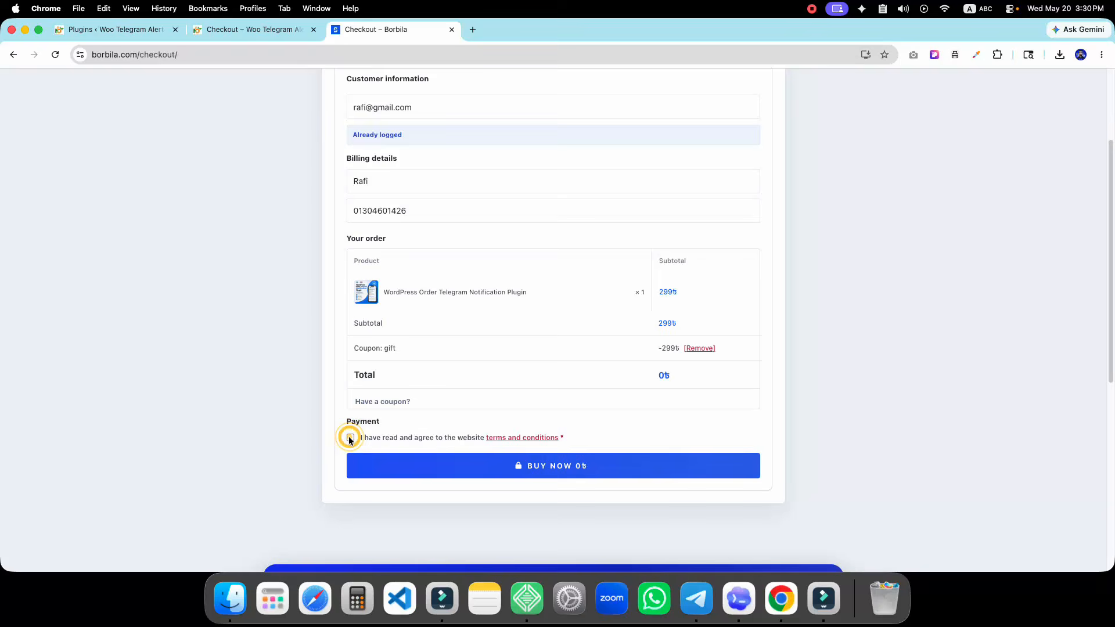
click(479, 467)
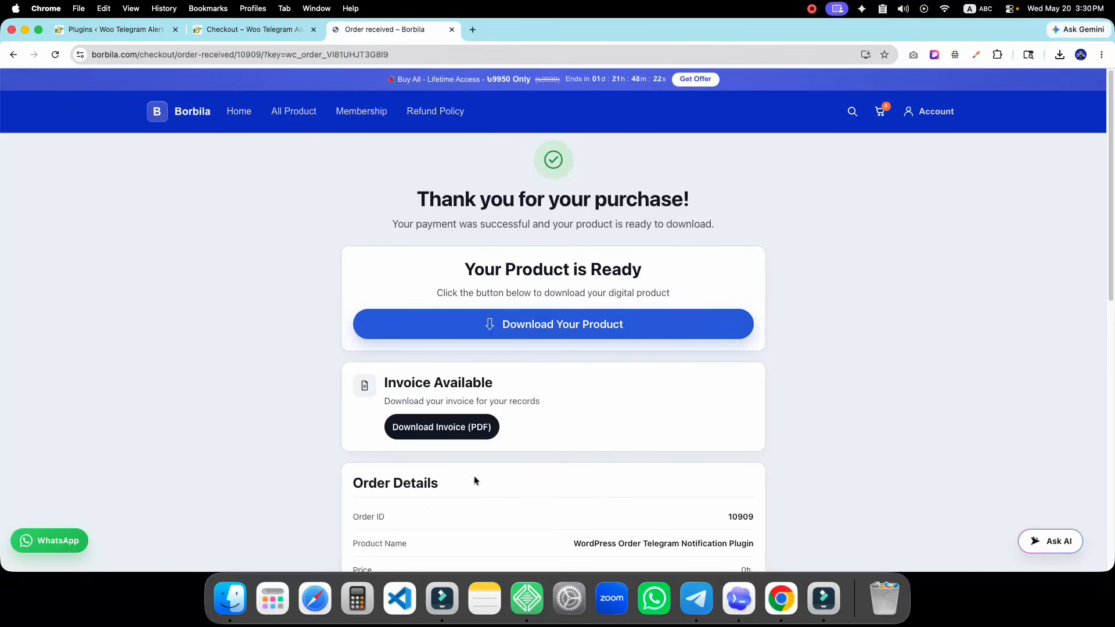
click(552, 329)
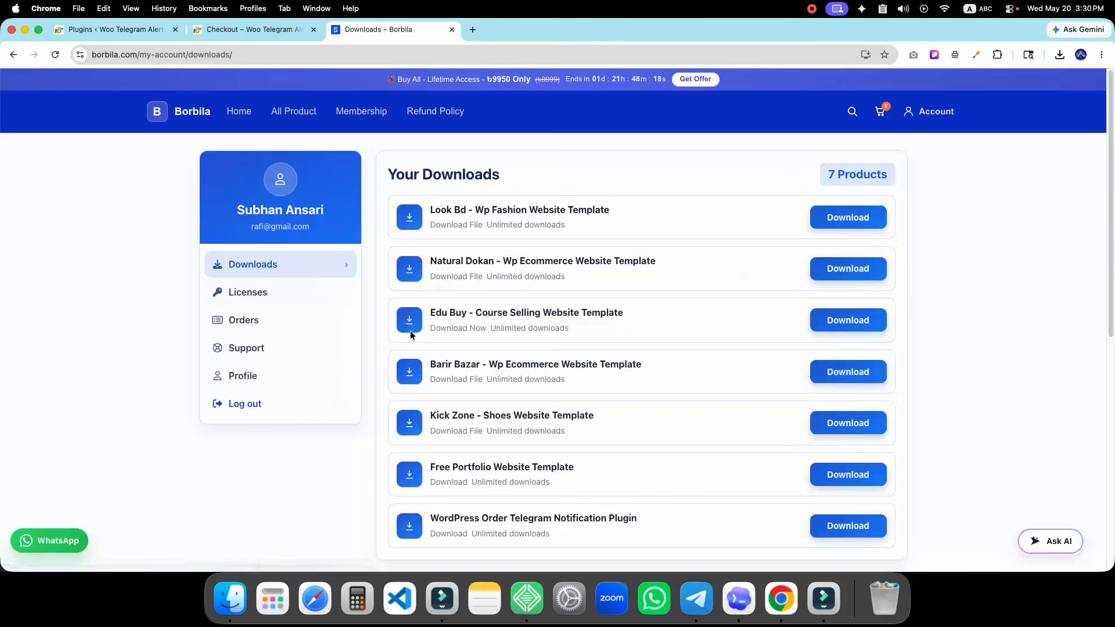
Download the Telegram notification plugin zip from the Downloads list
scroll(464, 349, down, 4)
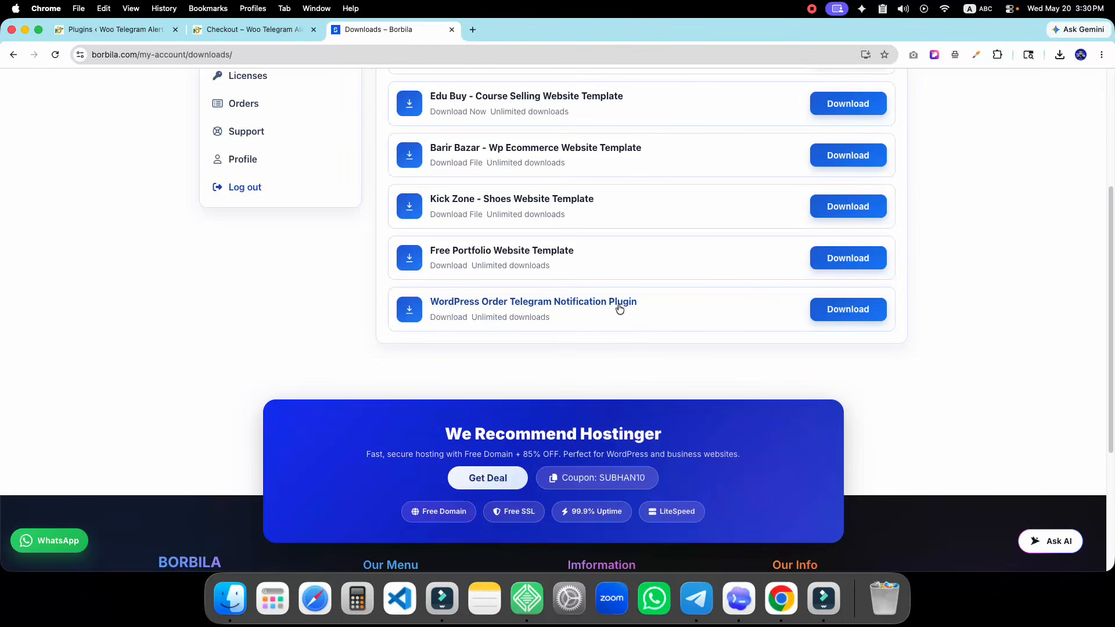
click(834, 307)
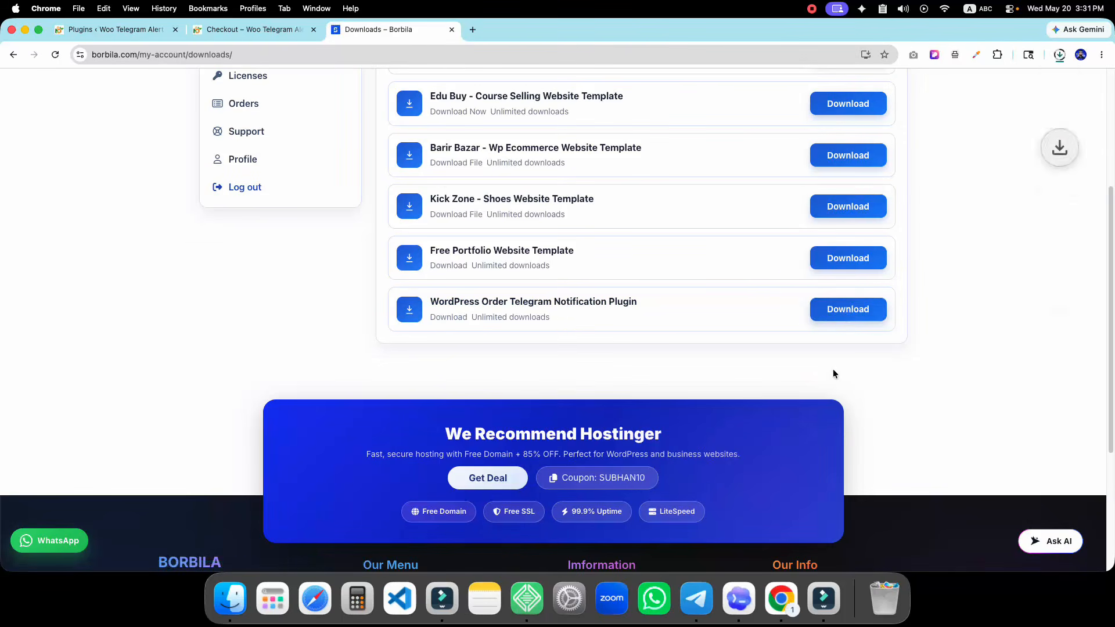
scroll(617, 337, up, 3)
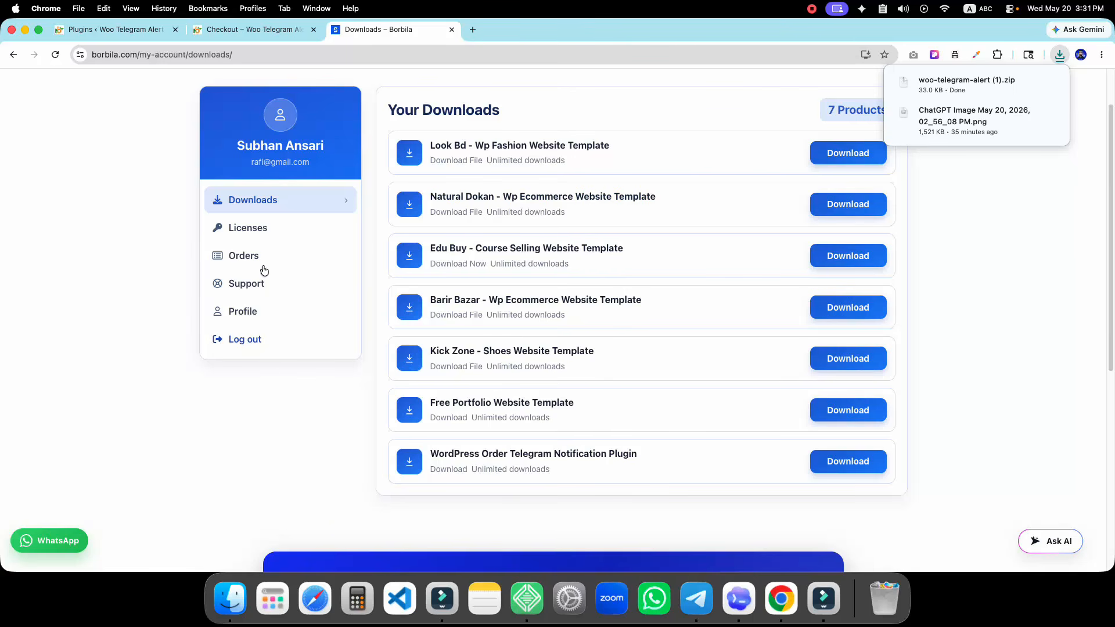
Copy the plugin's license key from Licenses, then go to WordPress's Add Plugin page
click(292, 226)
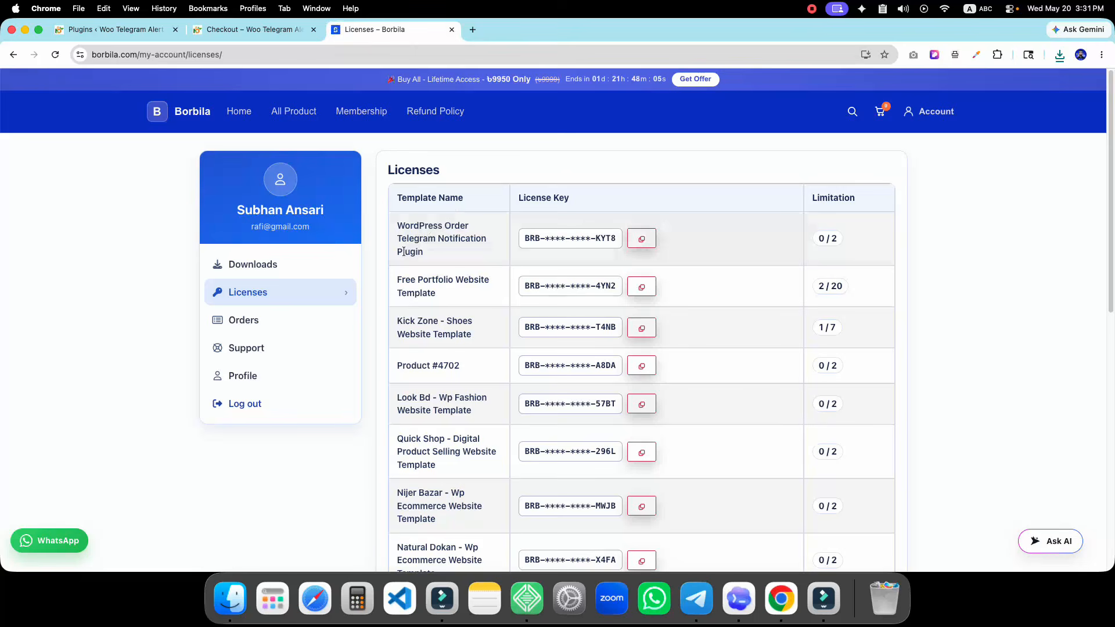
click(641, 238)
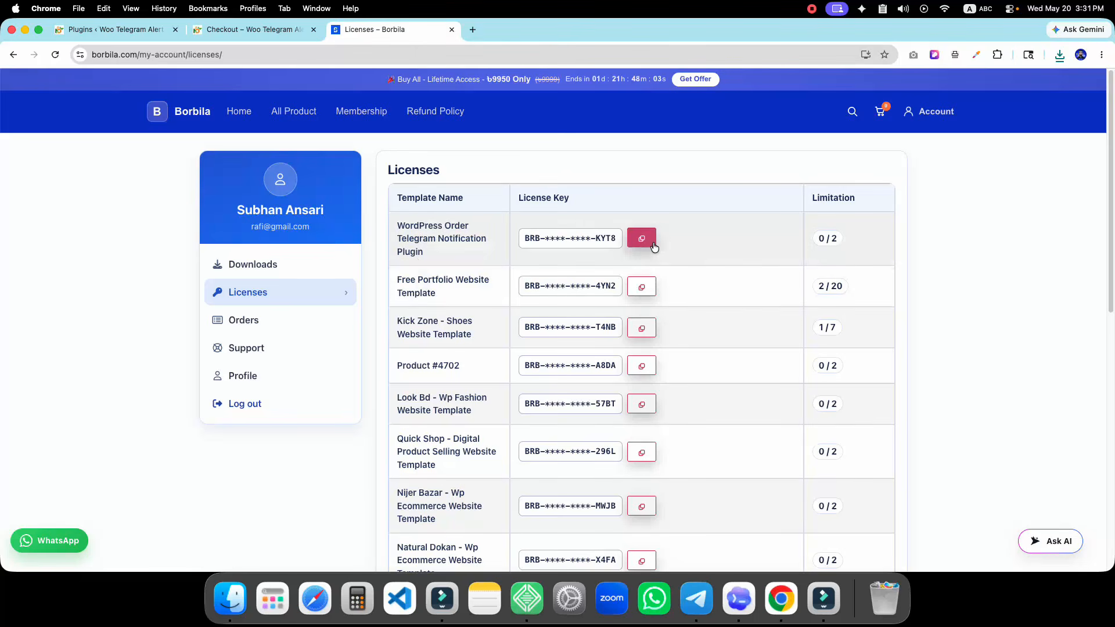
click(113, 29)
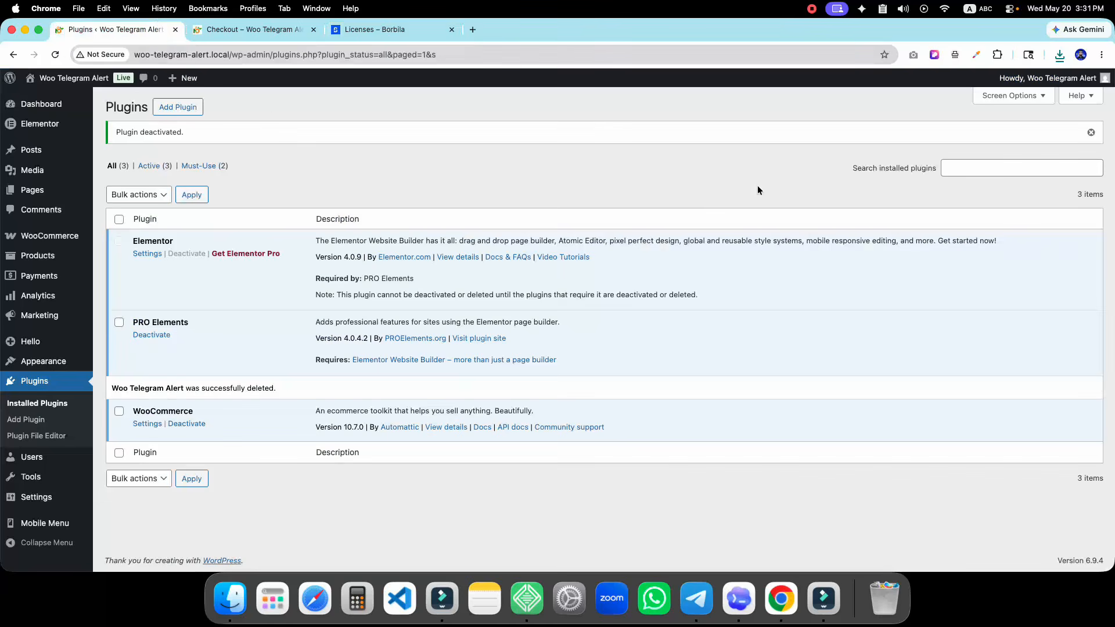
click(178, 106)
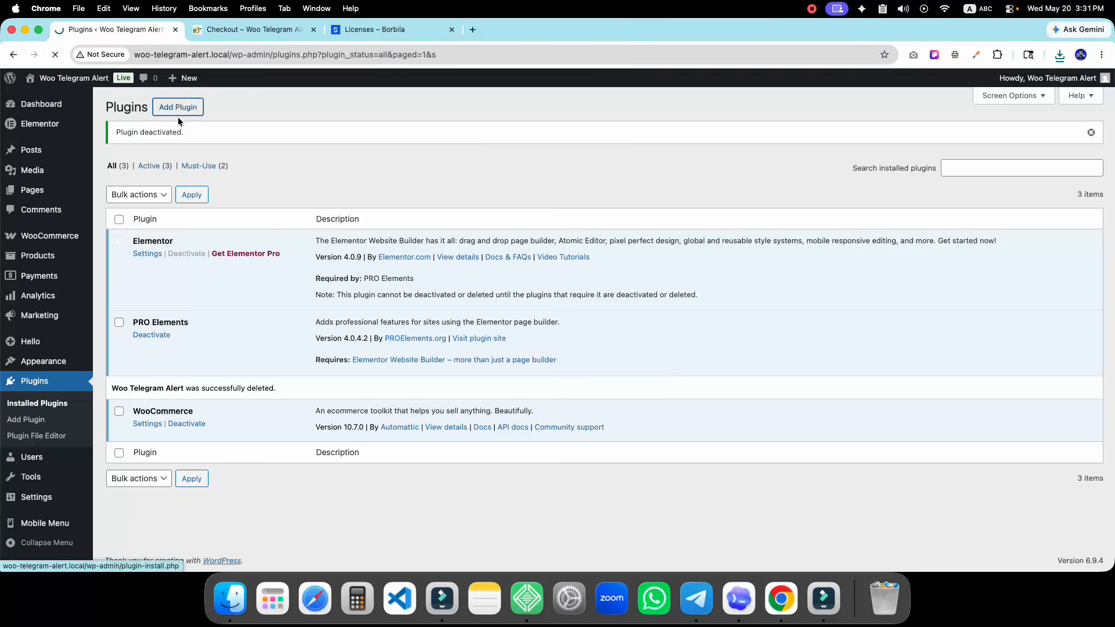
Upload woo-telegram-alert (1).zip, install it and activate Woo Telegram Alert
click(197, 108)
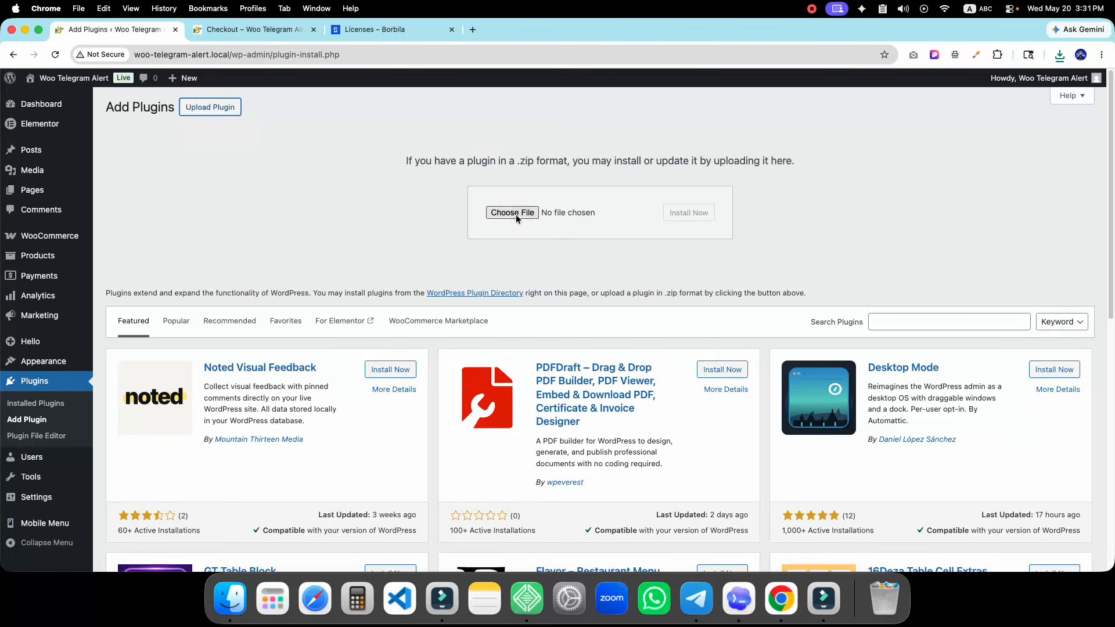
click(512, 213)
click(378, 192)
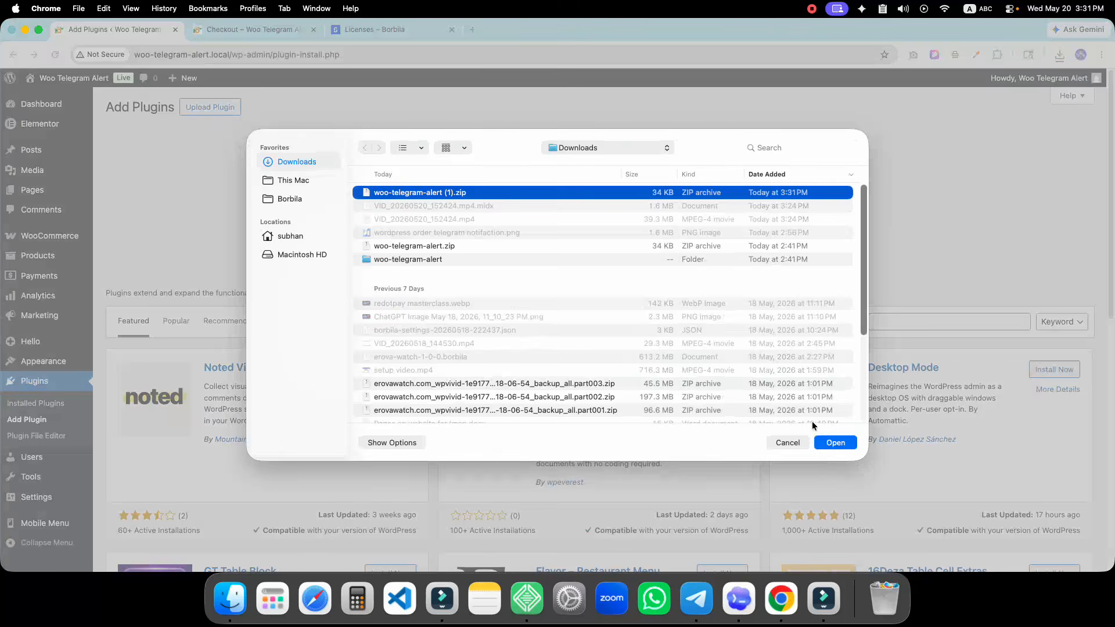
click(838, 445)
click(680, 214)
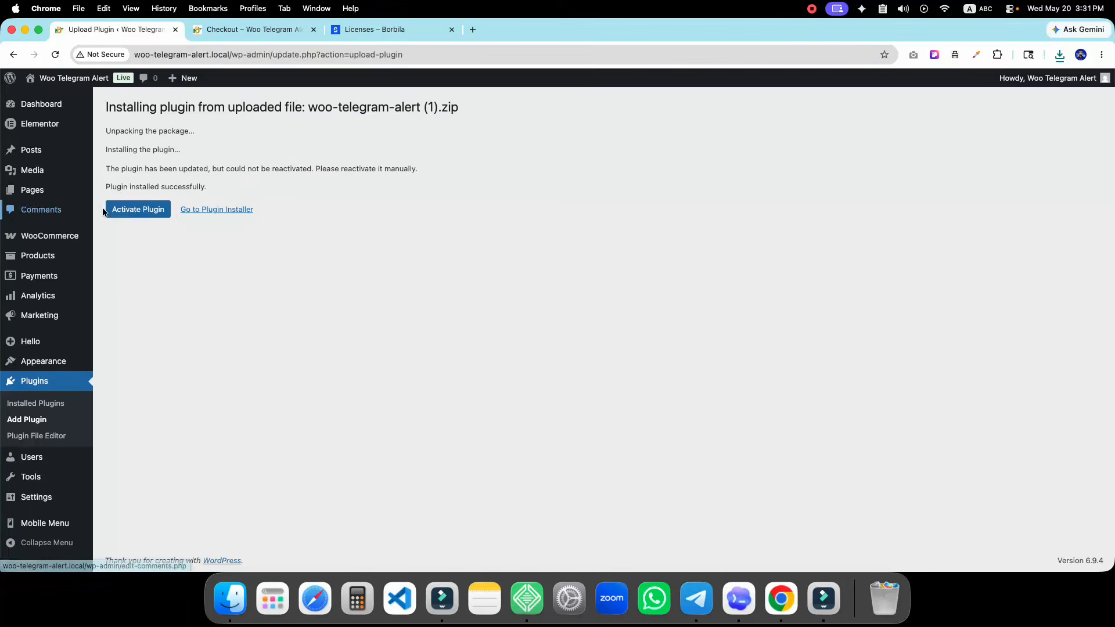
click(137, 208)
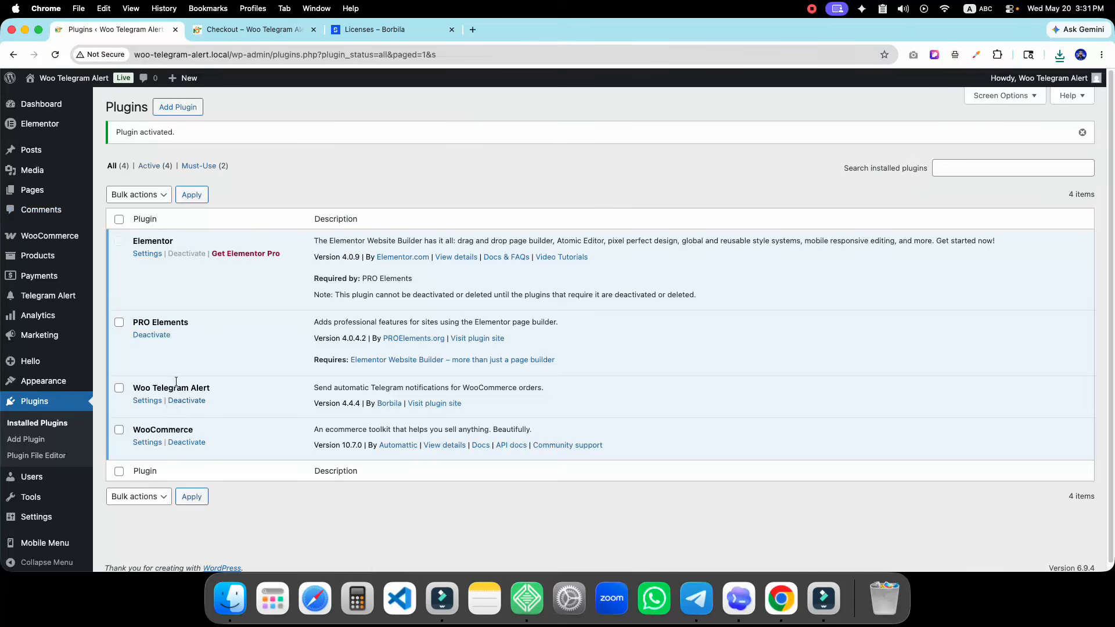
Open Woo Telegram Alert settings and deactivate the current license on the License Key tab
click(142, 400)
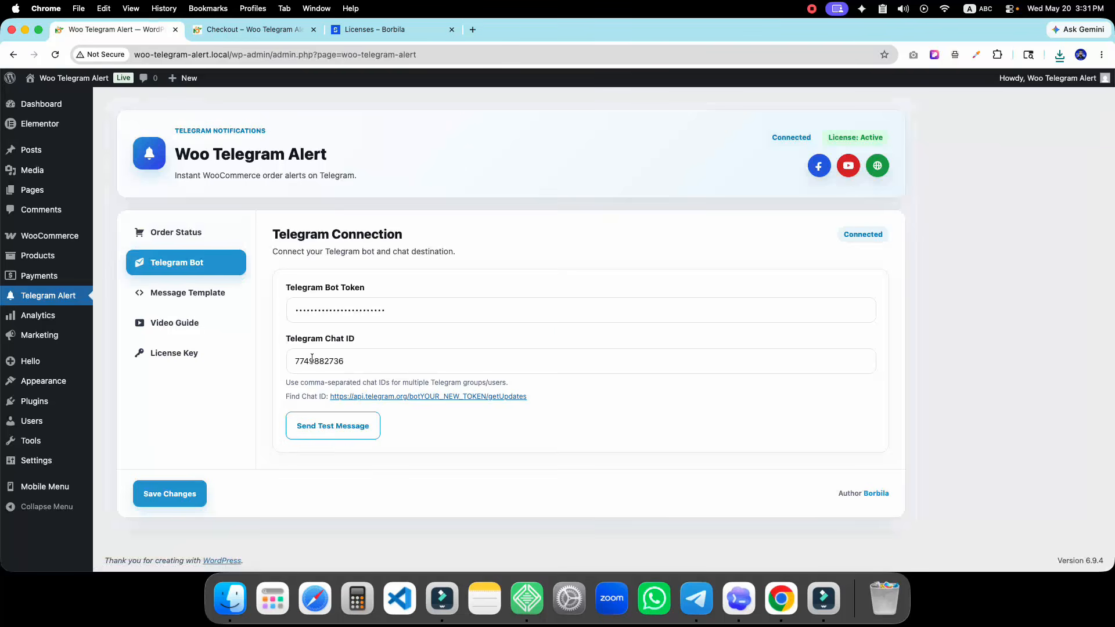
click(171, 354)
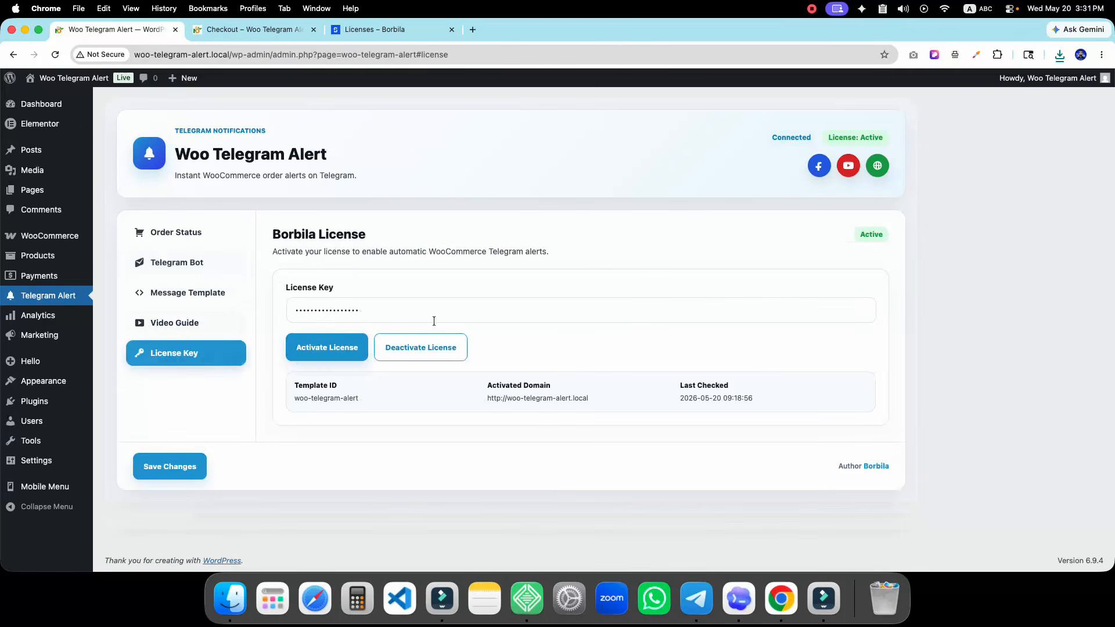
click(413, 303)
click(438, 350)
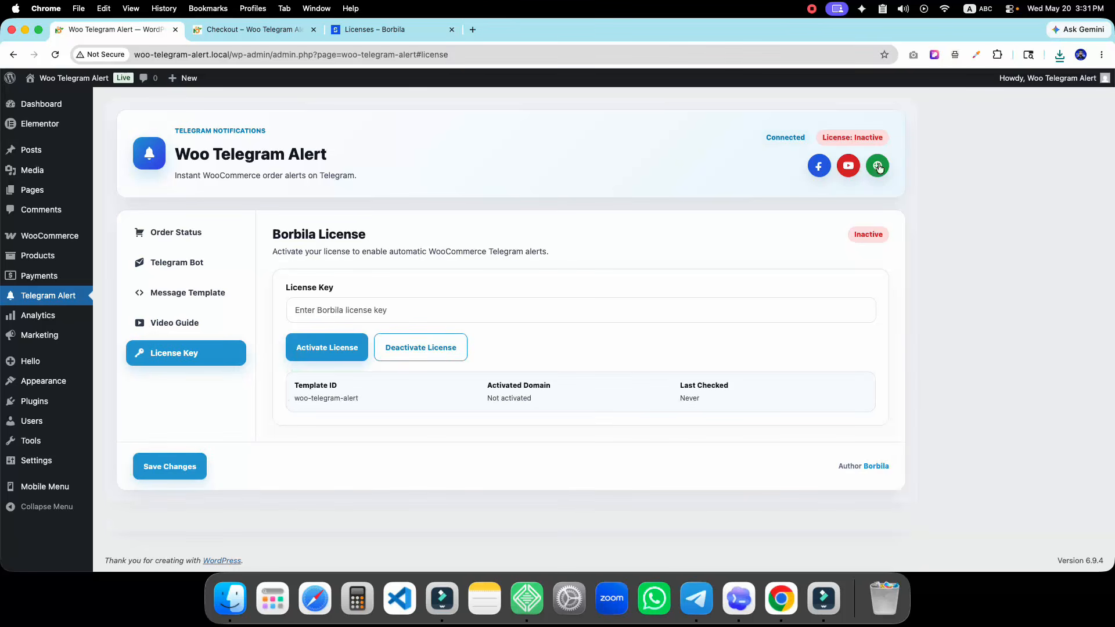
Clear the saved bot token and chat ID on the Telegram Bot tab and save
click(190, 263)
double_click(296, 308)
key(BackSpace)
double_click(294, 364)
key(BackSpace)
click(153, 505)
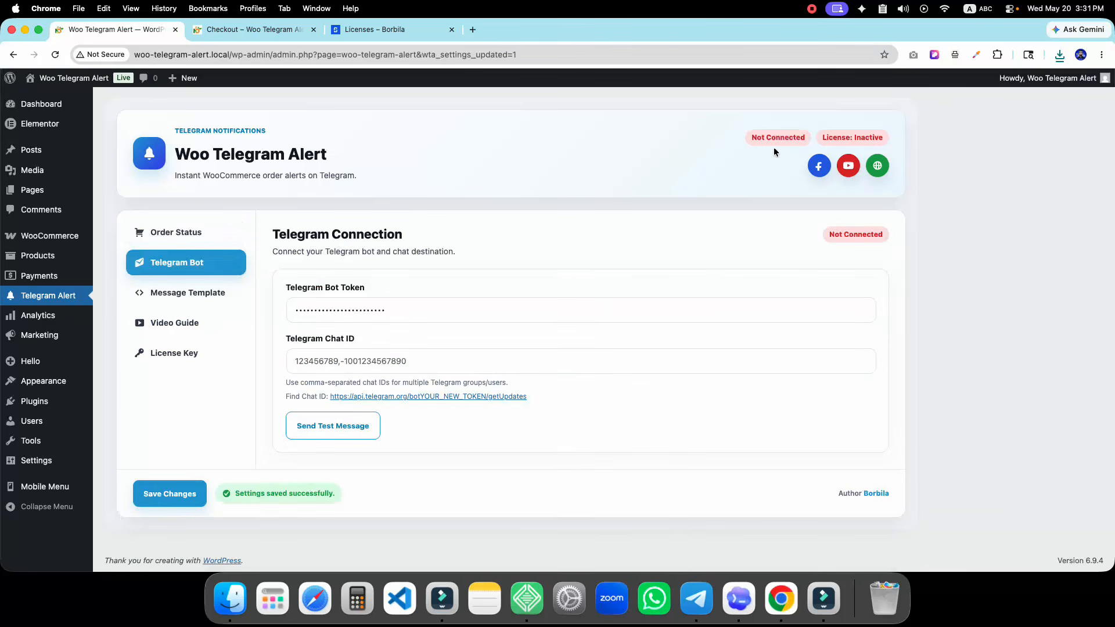
Copy the plugin's license key from Borbila Licenses and paste it into the License Key field
click(190, 229)
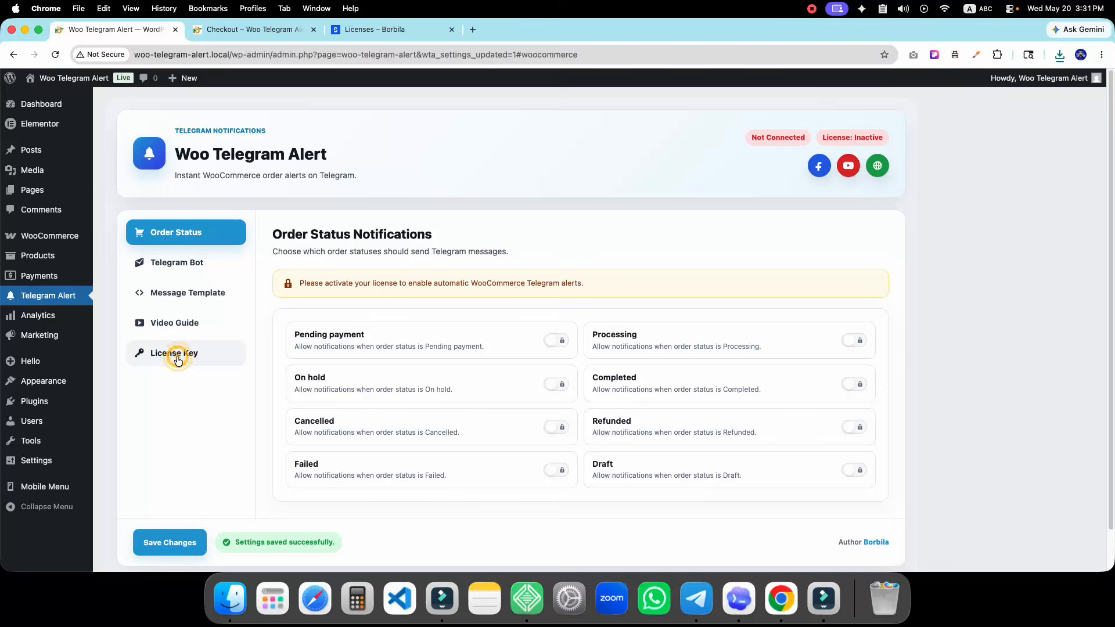
click(178, 355)
click(383, 29)
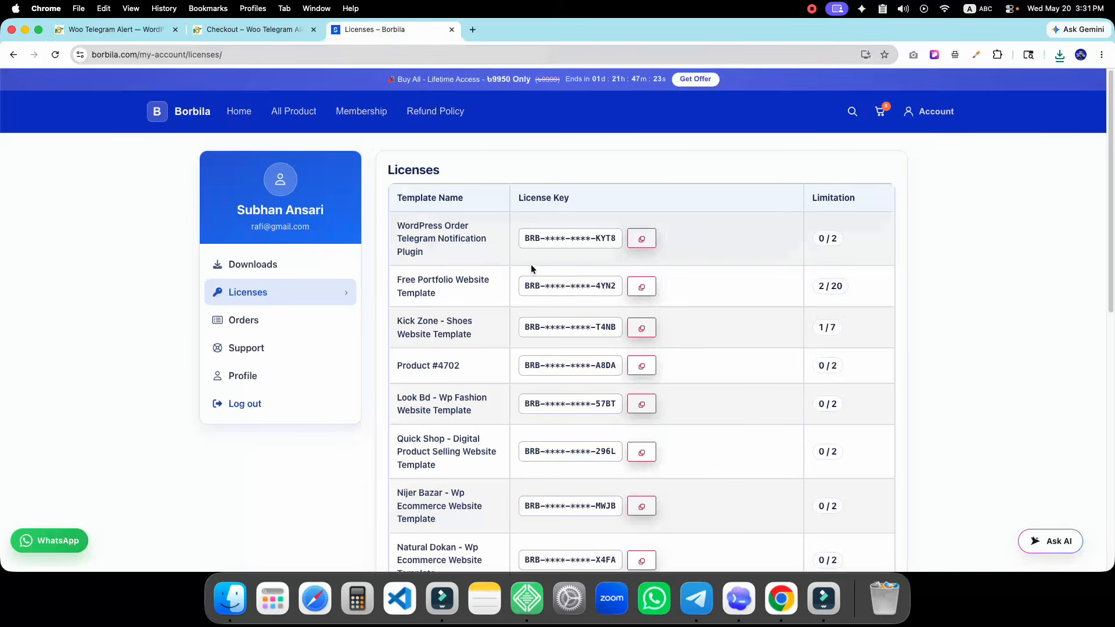
click(639, 244)
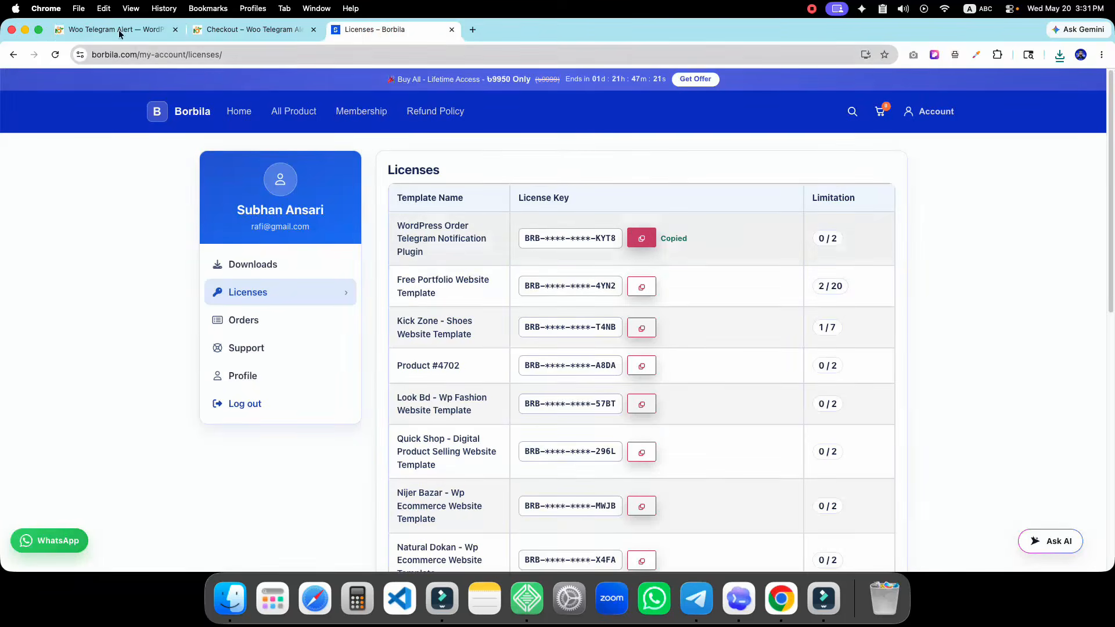
click(118, 30)
click(340, 310)
key(super+v)
Activate the pasted license, then check the Telegram Bot tab, which still reads Not Connected
click(325, 351)
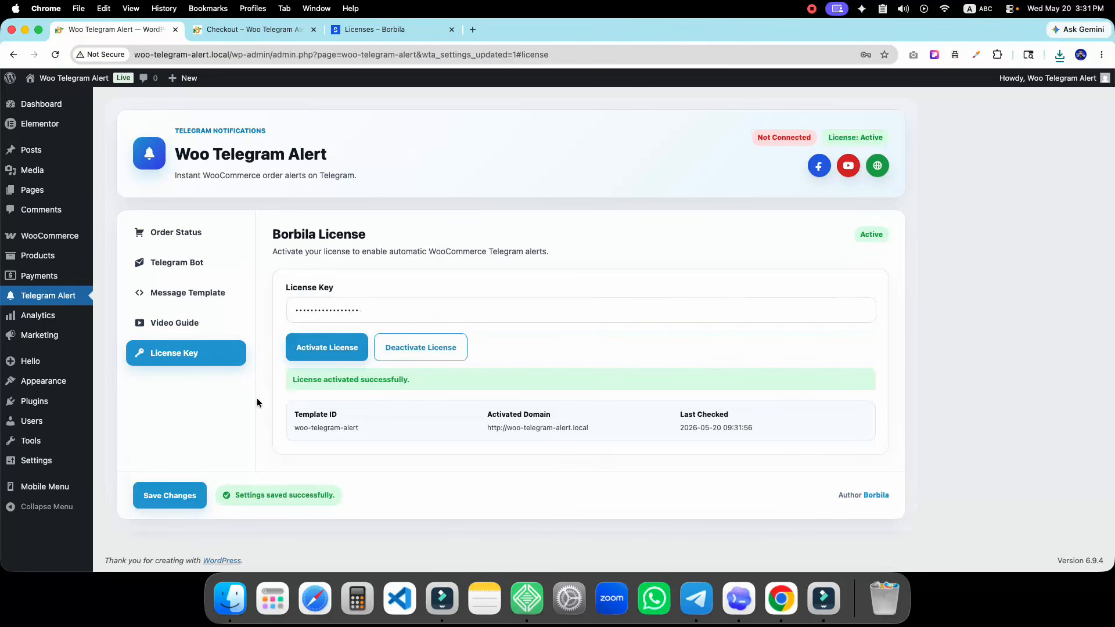
triple_click(768, 137)
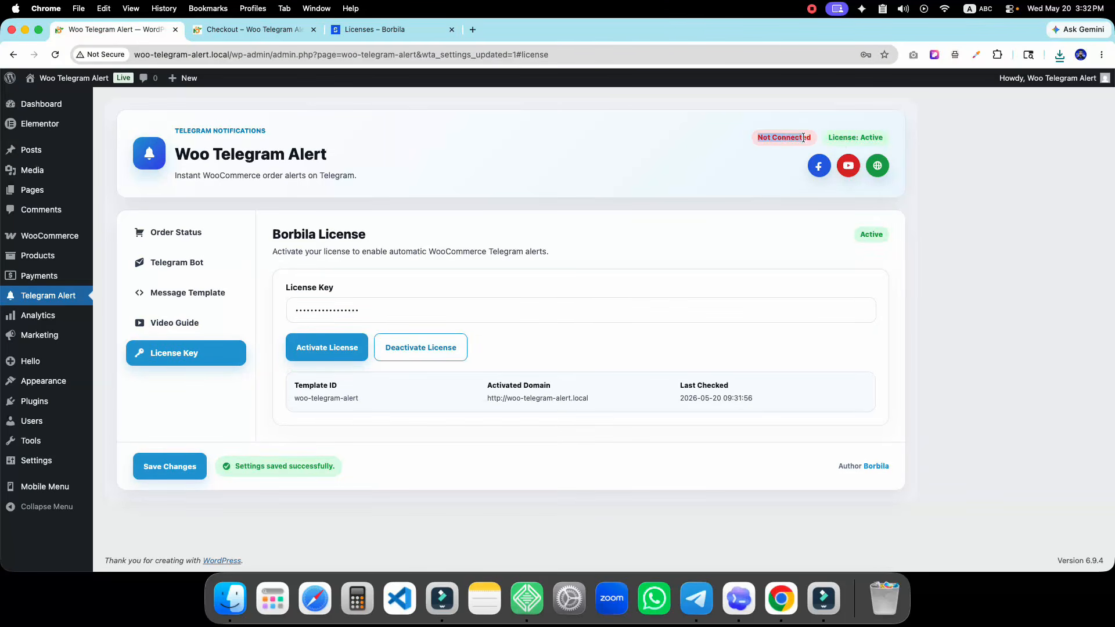
click(168, 260)
click(184, 349)
click(177, 260)
Look over the bot token and chat ID fields, then bring up Telegram
double_click(354, 319)
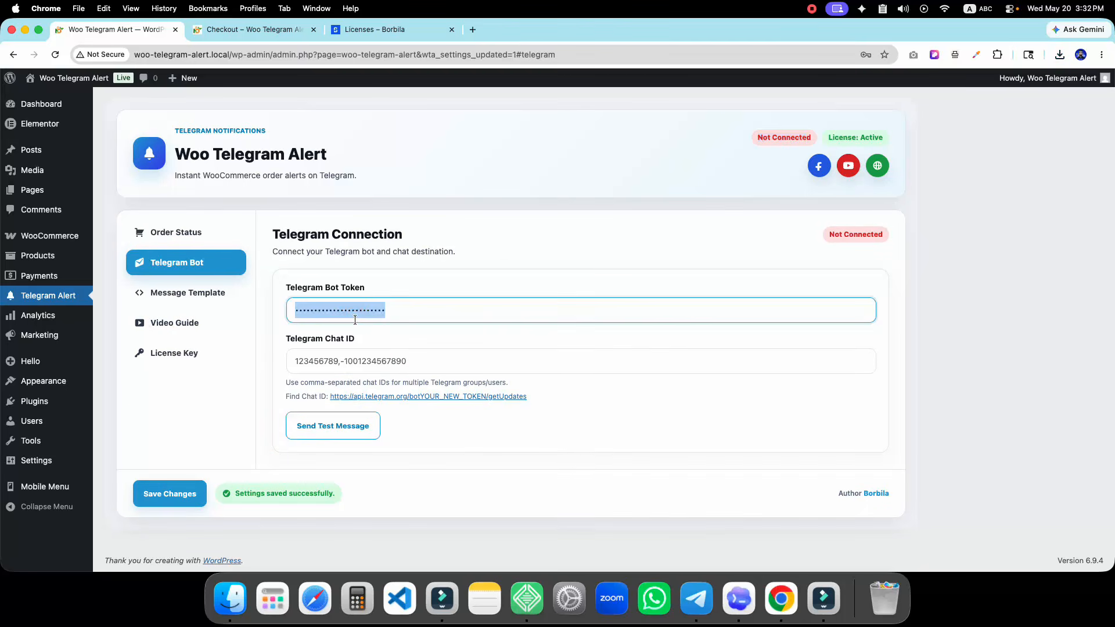
click(439, 339)
click(696, 598)
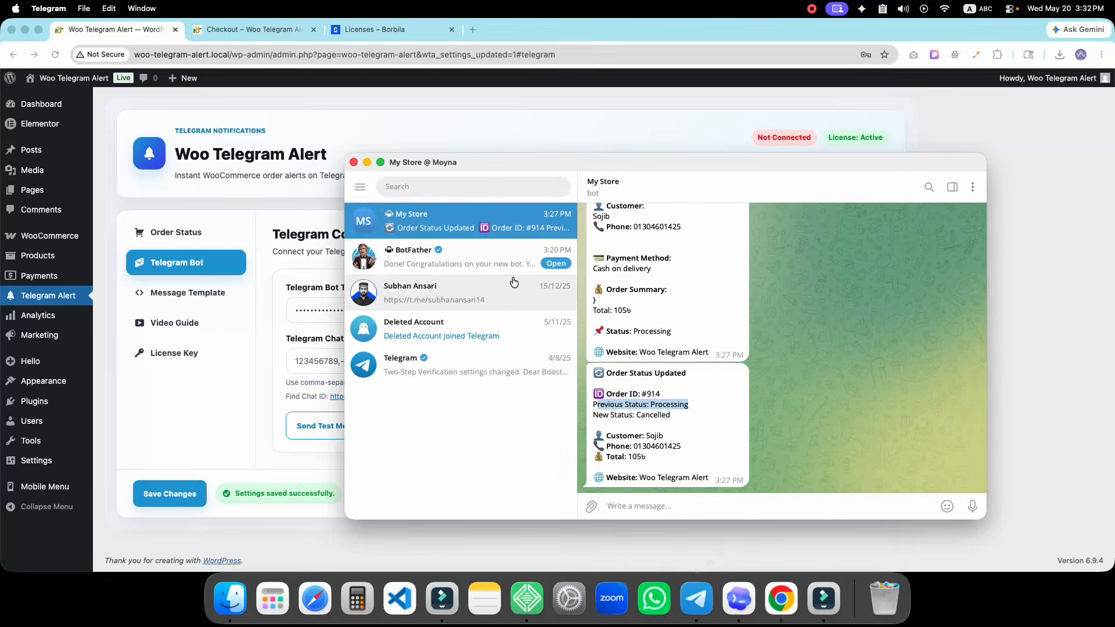
Delete the old BotFather and My Store chats in Telegram
right_click(452, 242)
click(500, 397)
click(727, 402)
right_click(450, 206)
click(486, 362)
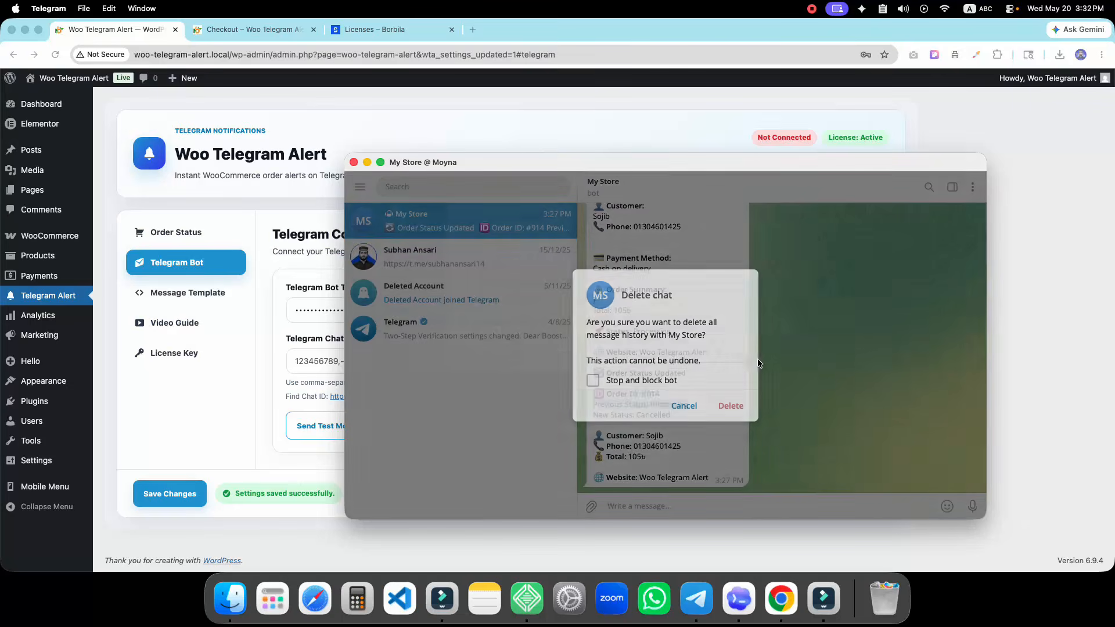
click(728, 402)
Search for 'botf' and open the verified BotFather chat
click(421, 185)
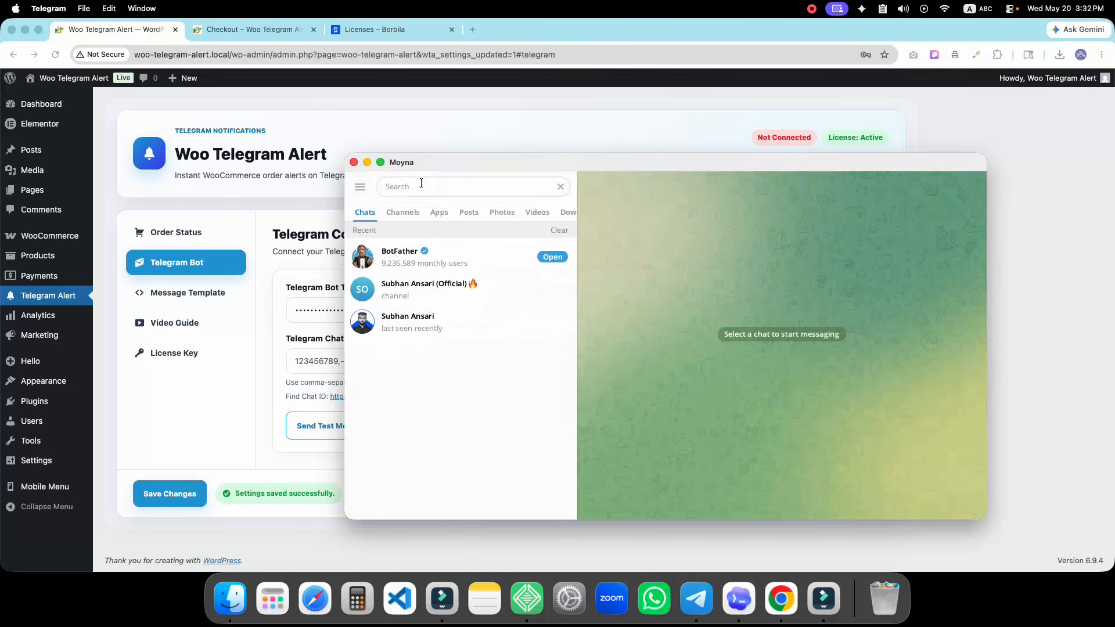
text(bot)
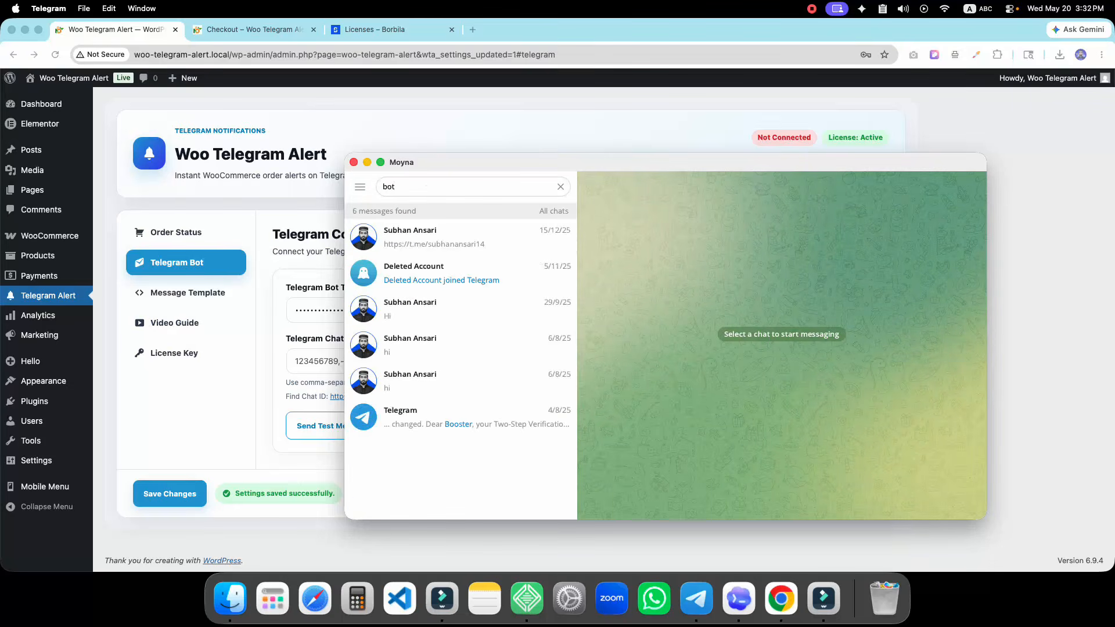
text(father)
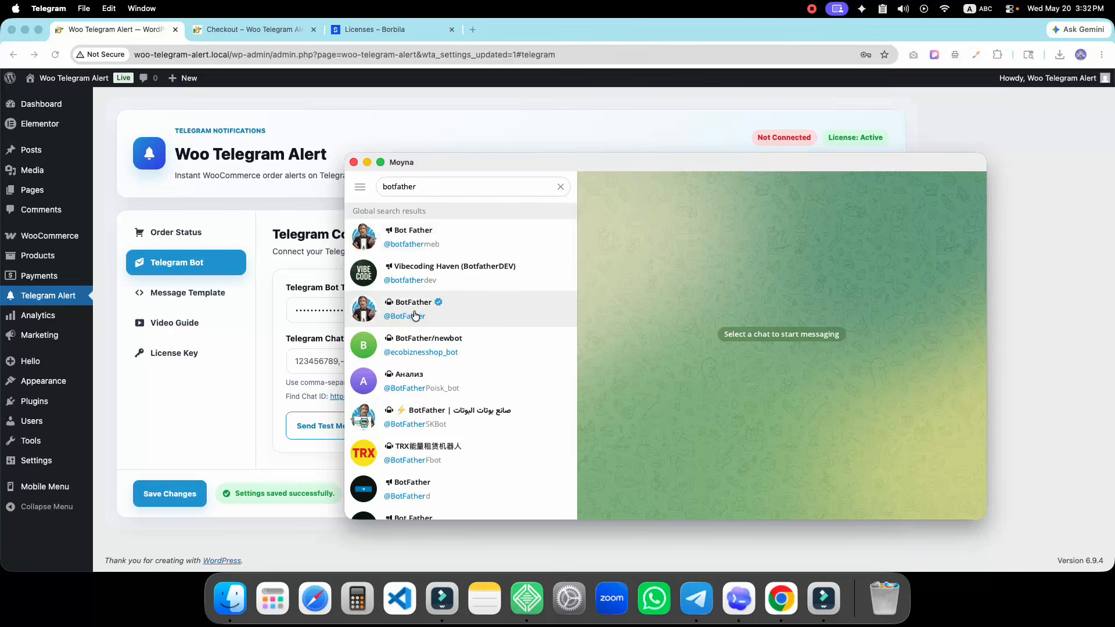
click(415, 315)
Start the BotFather conversation and issue /newbot
click(779, 506)
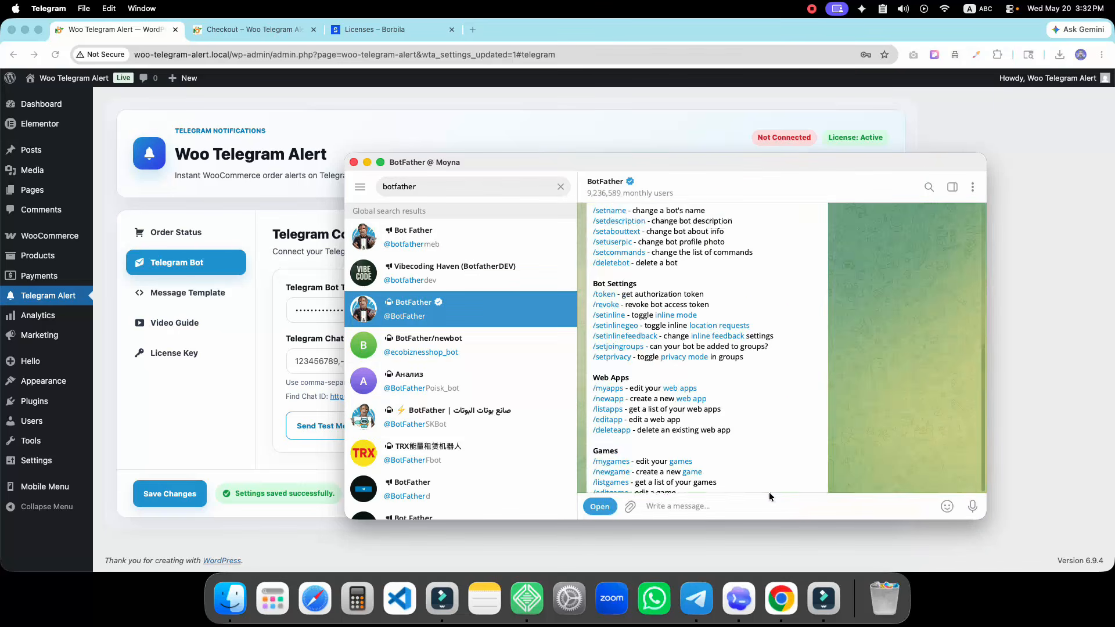
scroll(620, 318, up, 5)
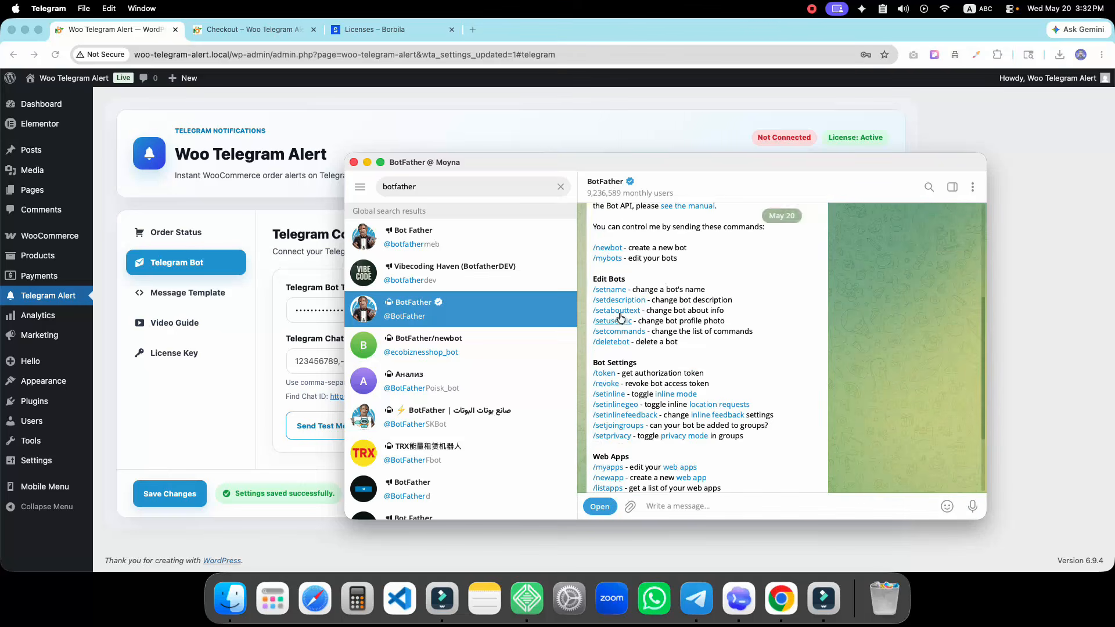
scroll(620, 319, up, 2)
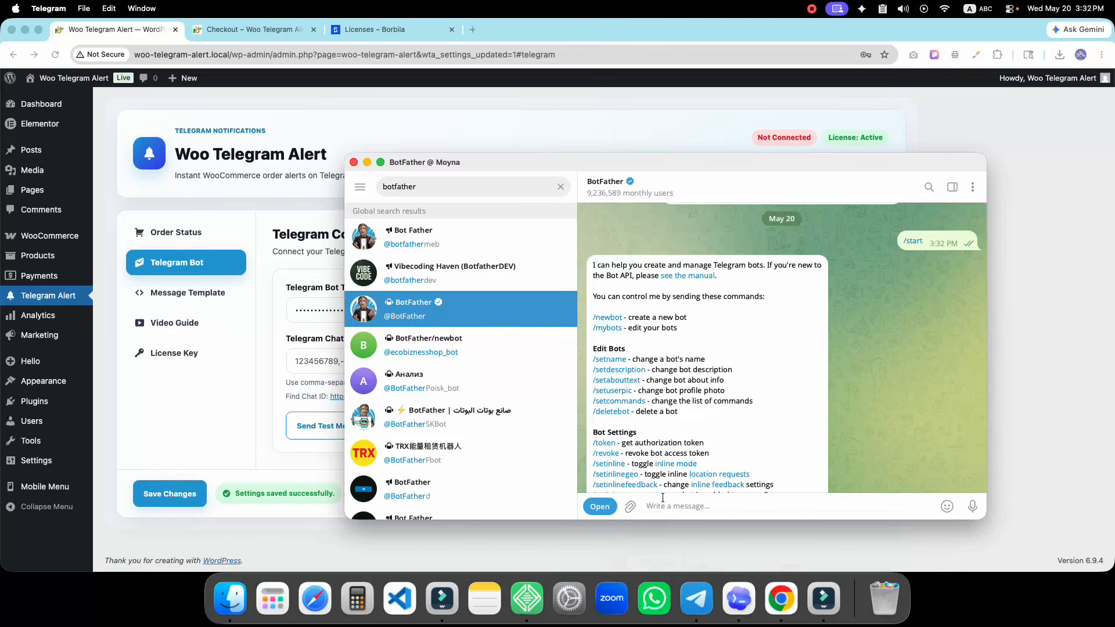
click(609, 320)
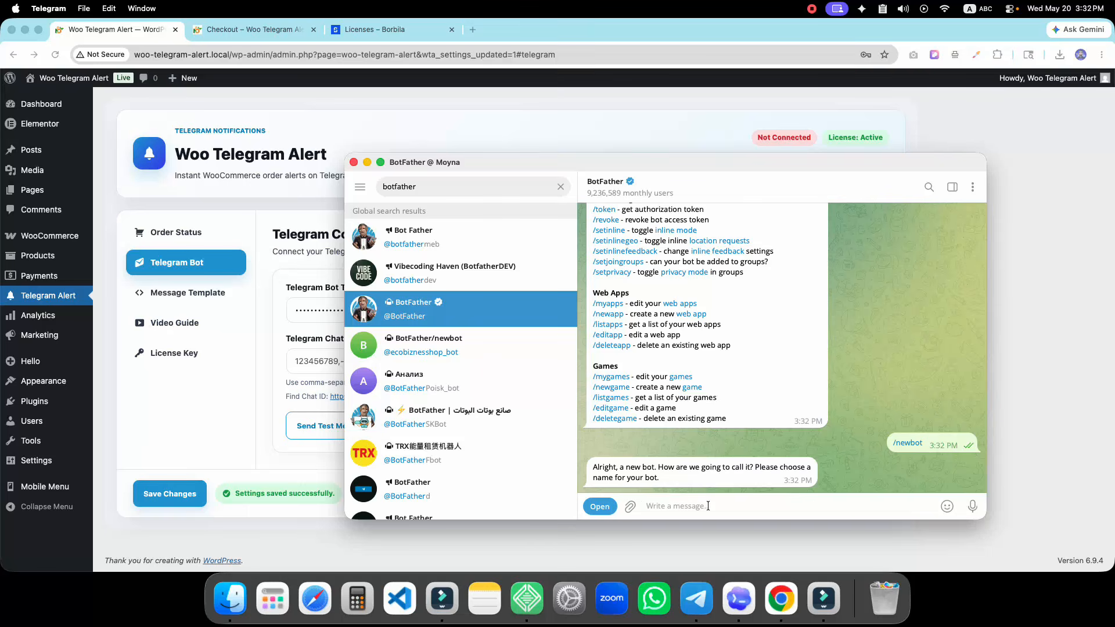
Send 'Telegram Notification' as the bot name and enter the username telegram_jhjhdjg_bot
text(Telegram Notification)
key(Return)
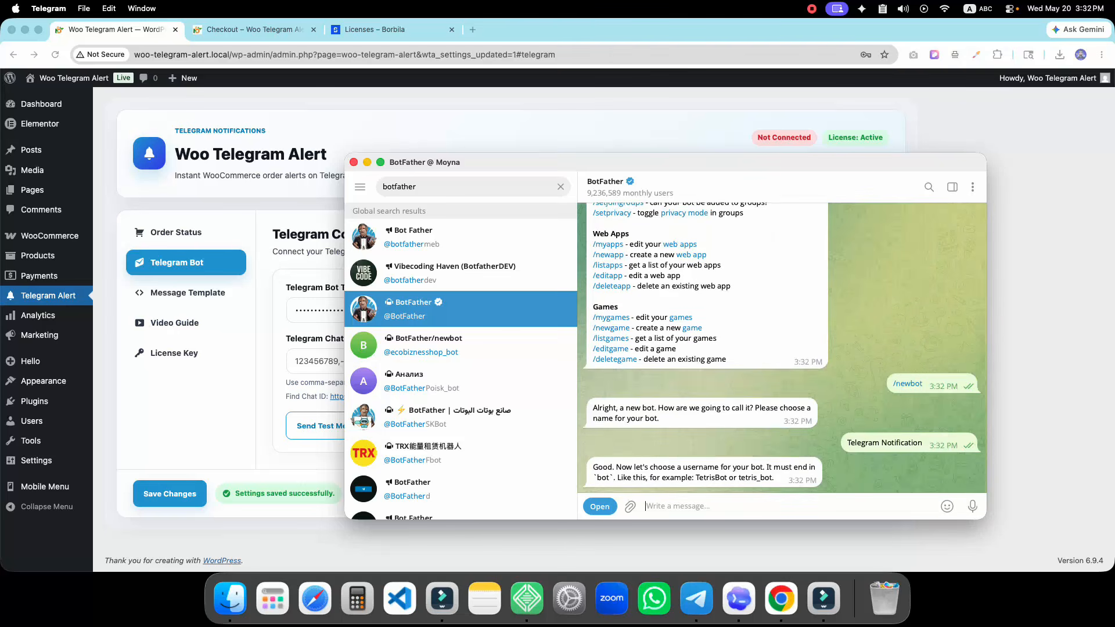
text(telegram_jhjhdjg_bot)
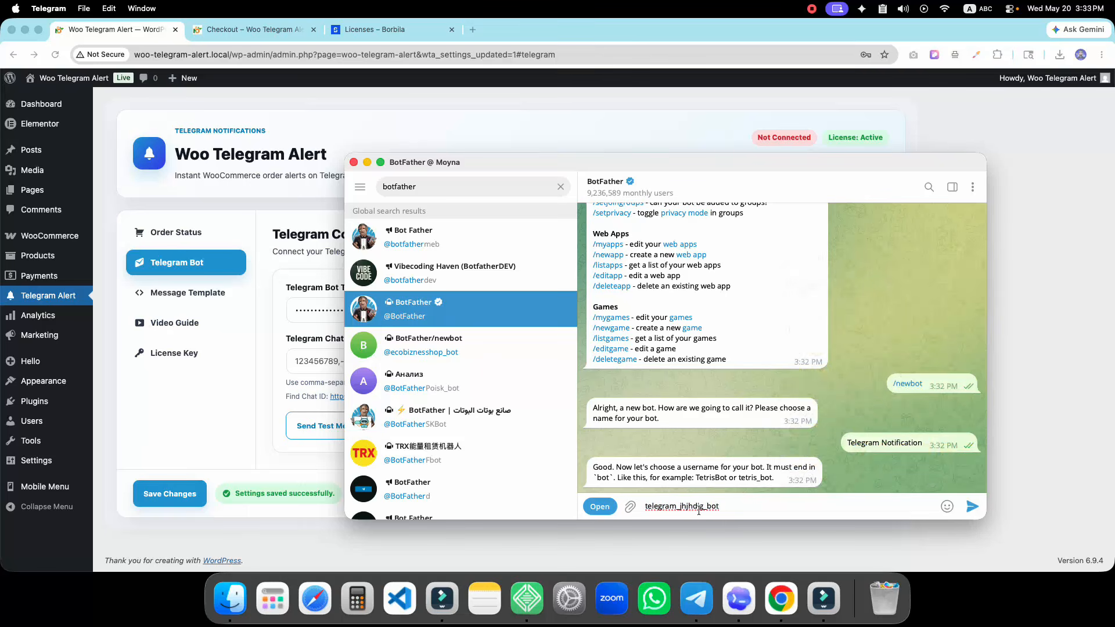
Send BotFather the usernames telegram_bot and then telegram_shoppp_bot
drag(702, 511, 679, 507)
key(BackSpace)
key(BackSpace)
click(972, 506)
mouse_move(896, 463)
click(717, 507)
text(telegram)
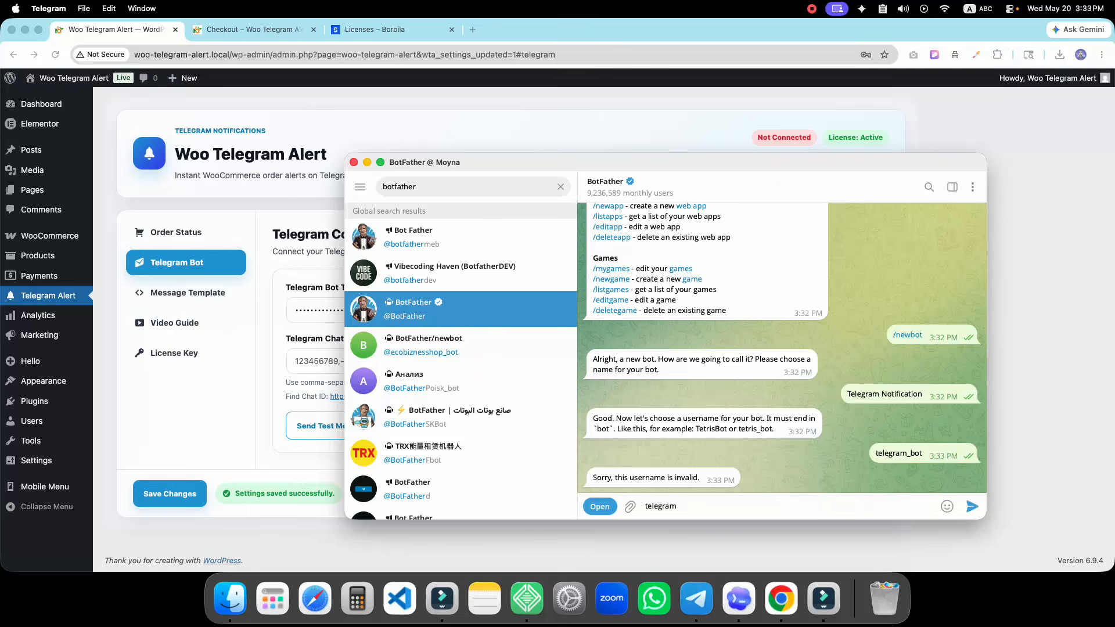
text(_gh)
text(bot)
key(Return)
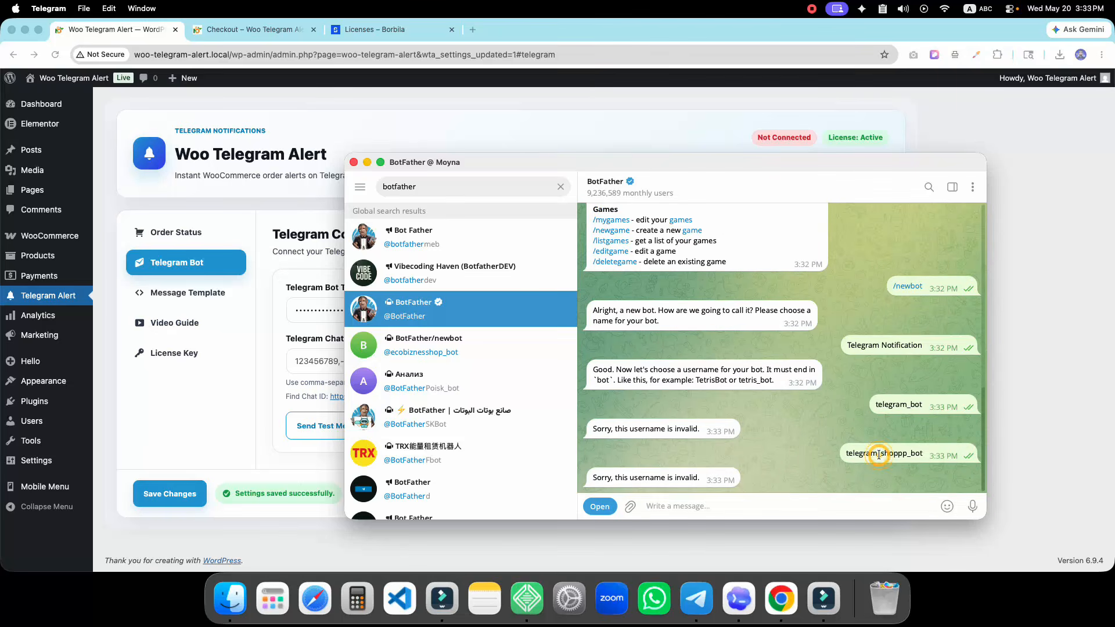
Copy the rejected username back into the message field and resend an edited version
double_click(878, 454)
key(super+c)
click(733, 508)
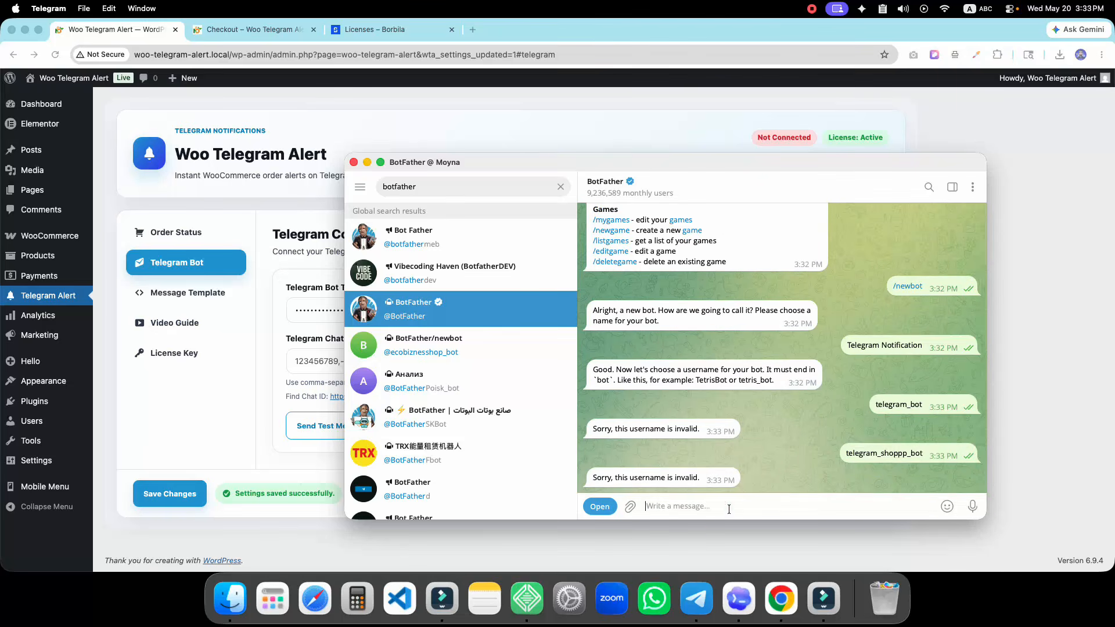
key(super+v)
double_click(694, 506)
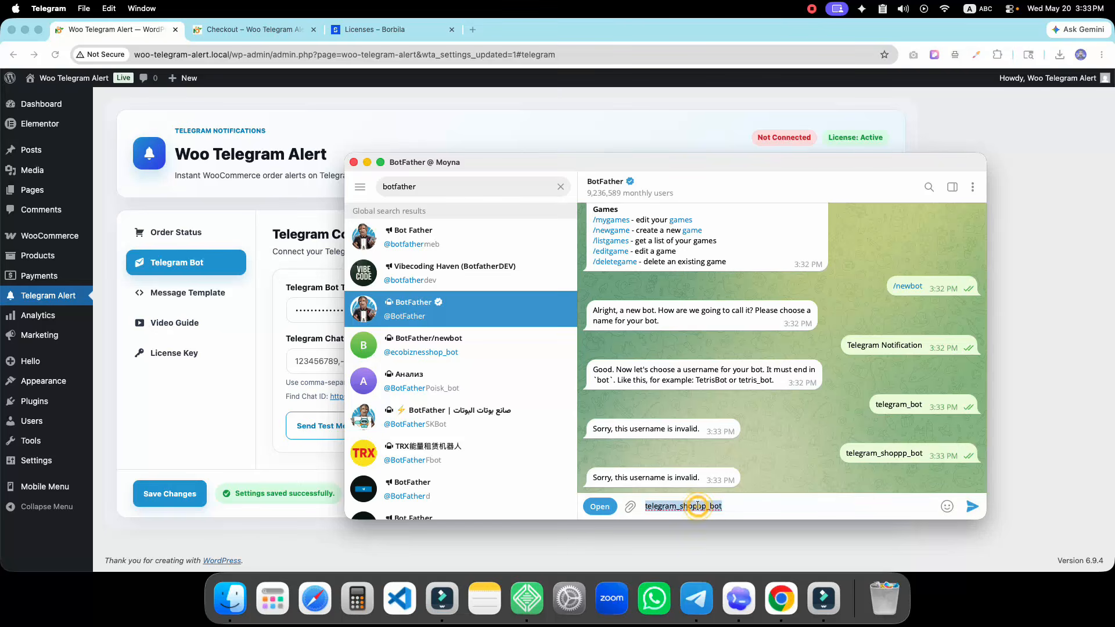
click(696, 505)
text(y)
key(Return)
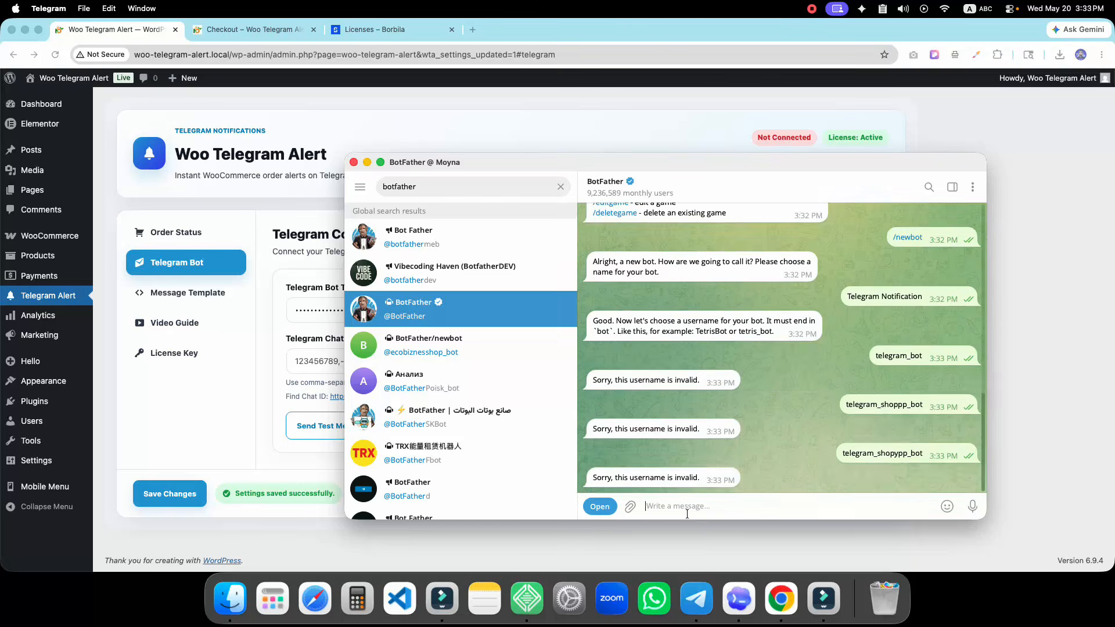
Resend the username as telegrassm_shoppp_bot until accepted and select the returned HTTP API token
key(super+v)
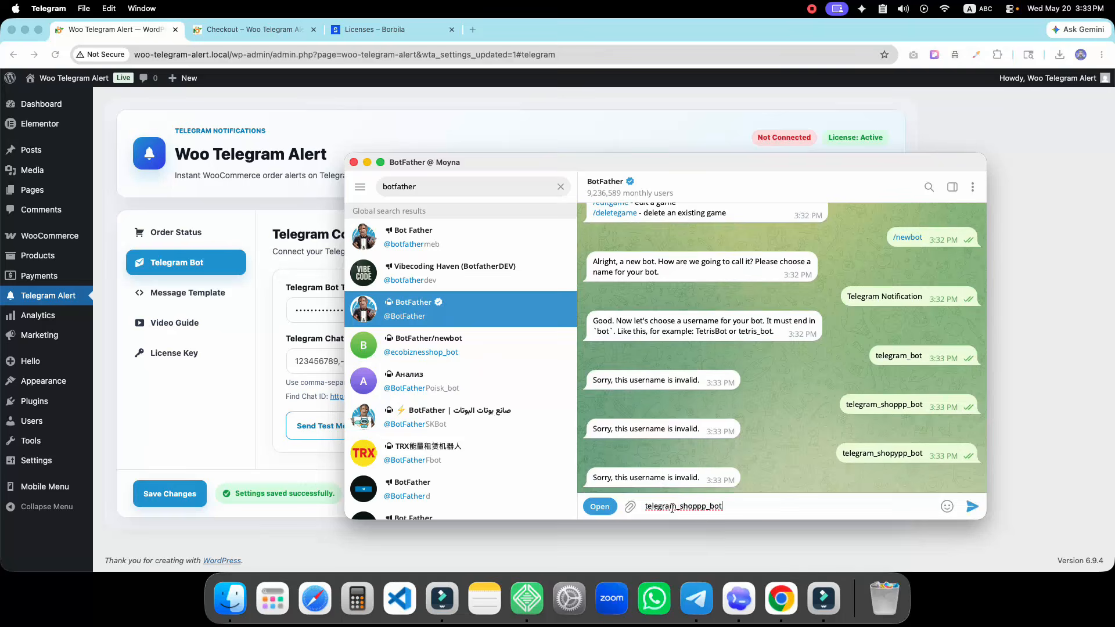
click(671, 507)
text(ss)
key(Return)
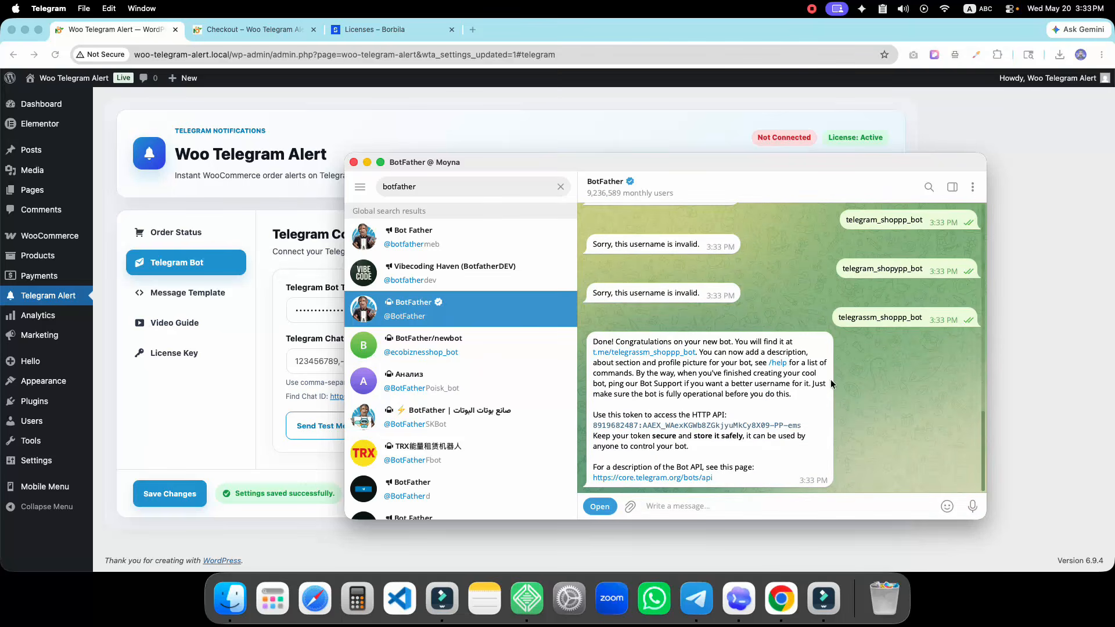
drag(798, 428, 588, 425)
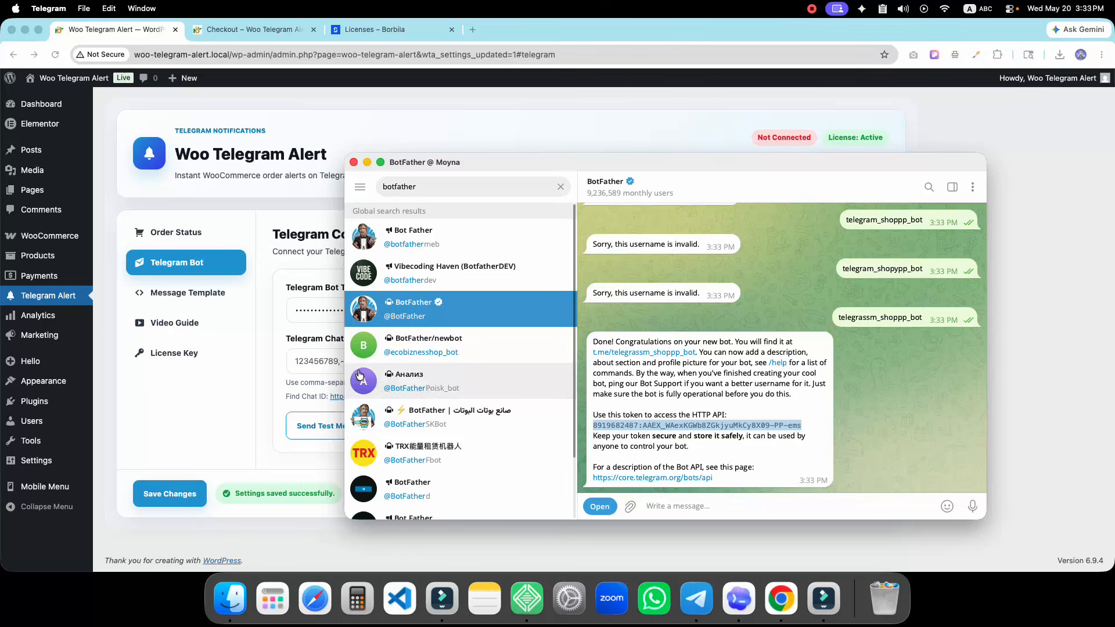
click(296, 310)
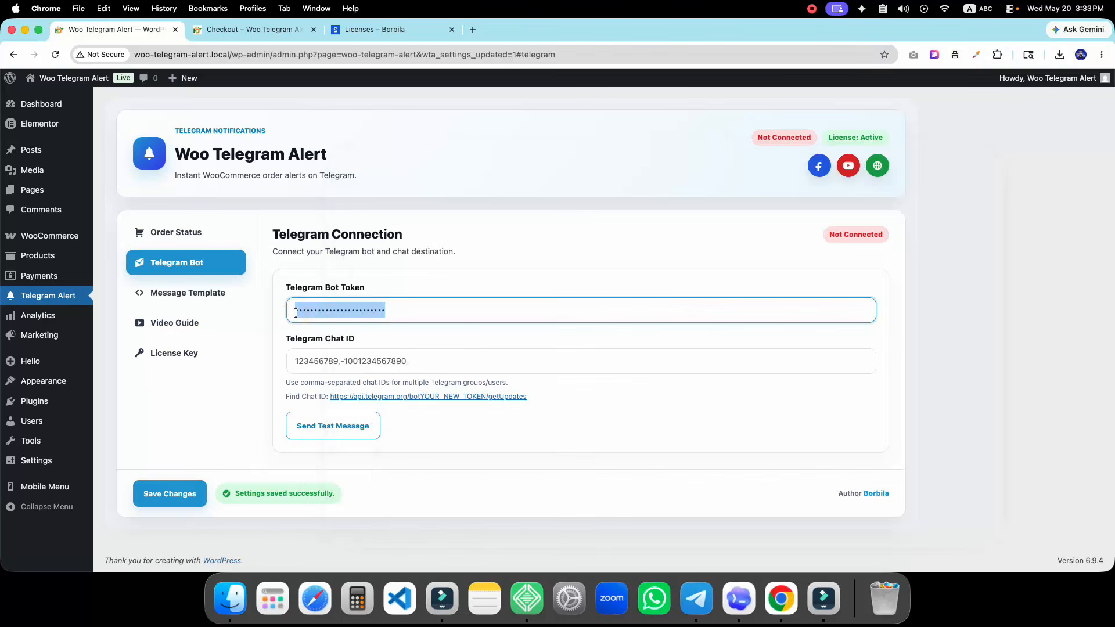
Paste the new bot's API token into the Telegram Bot Token field
key(super+v)
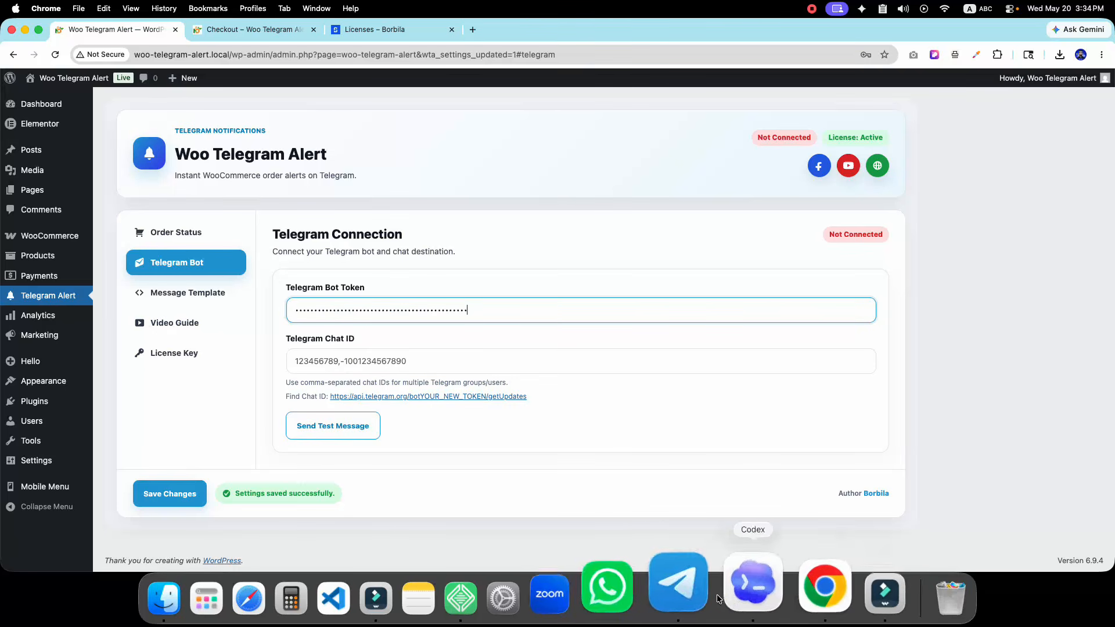
click(678, 589)
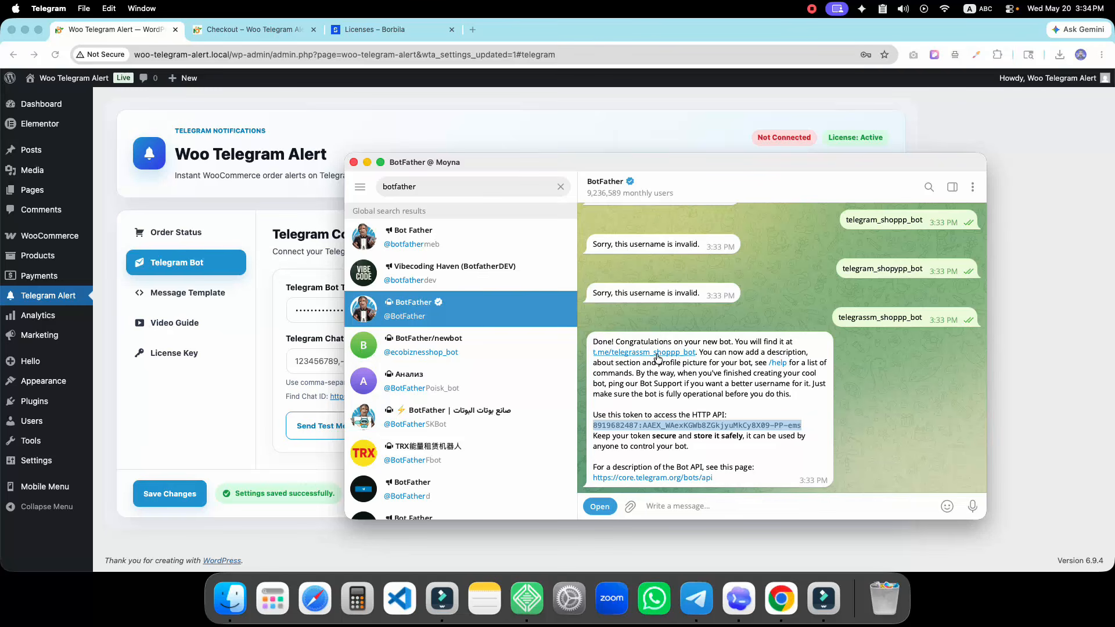
Open the new bot from BotFather's t.me link, start it, send 'hi', and reopen its chat
double_click(618, 356)
click(618, 353)
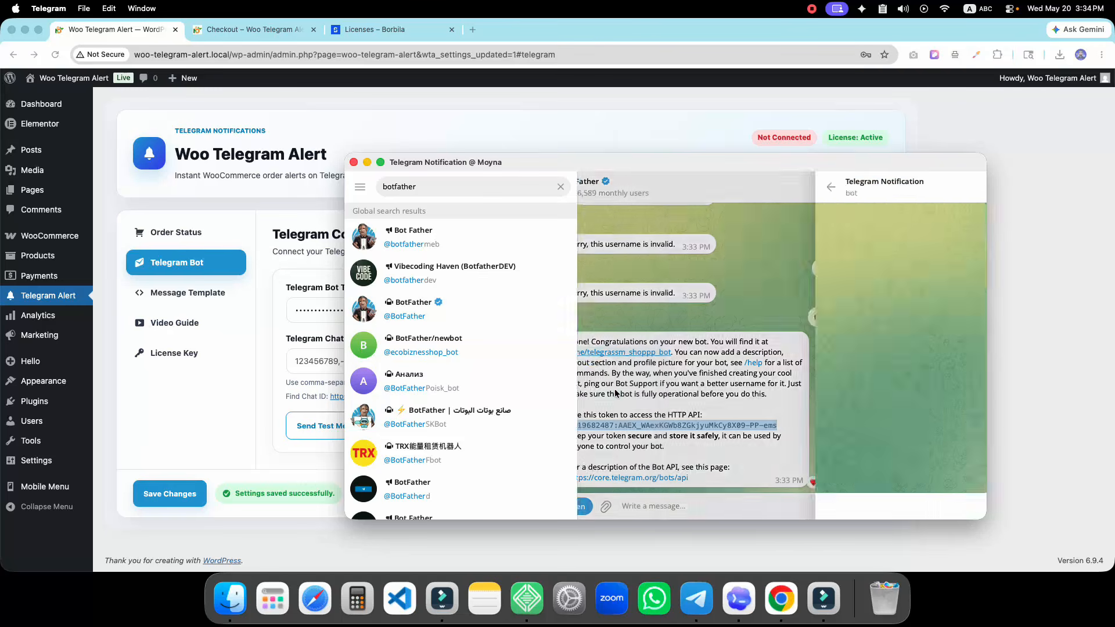
click(742, 498)
text(hi)
key(Return)
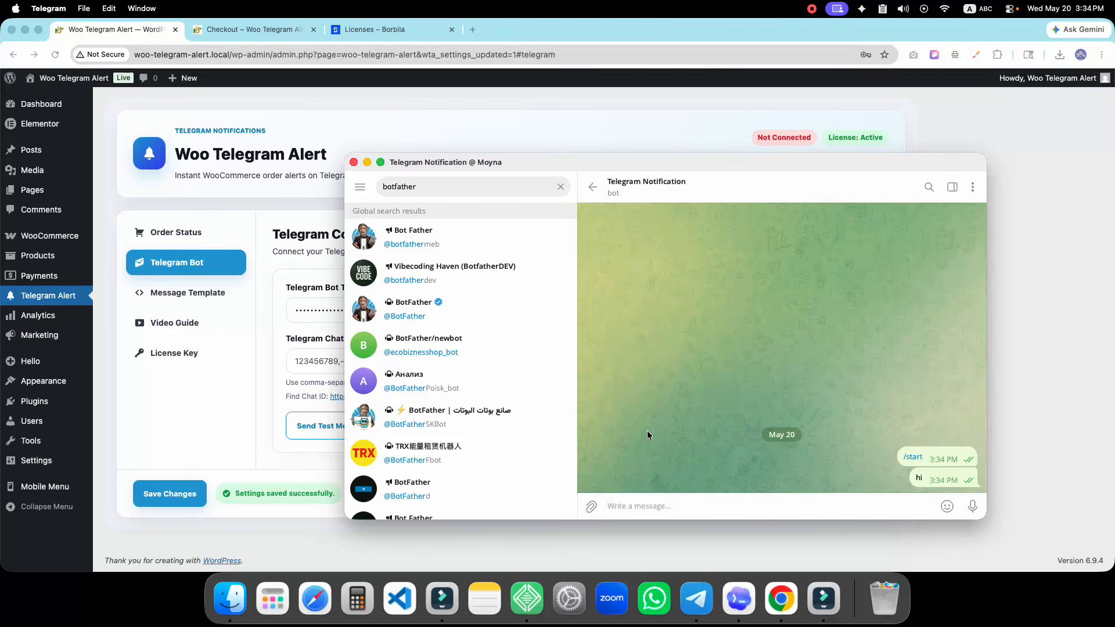
click(560, 186)
click(421, 256)
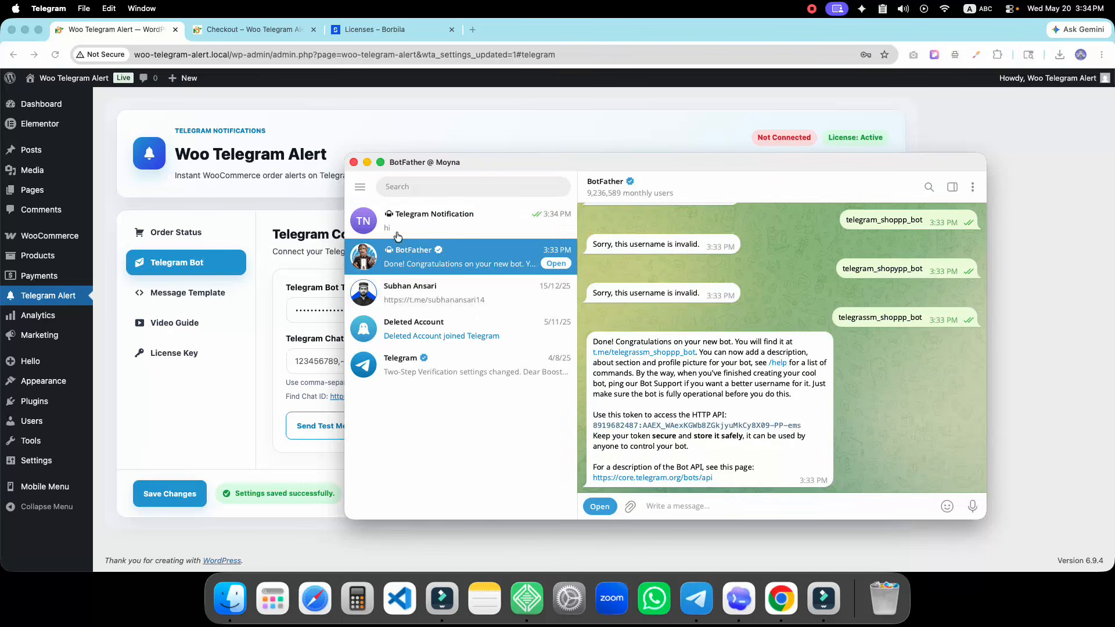
click(454, 219)
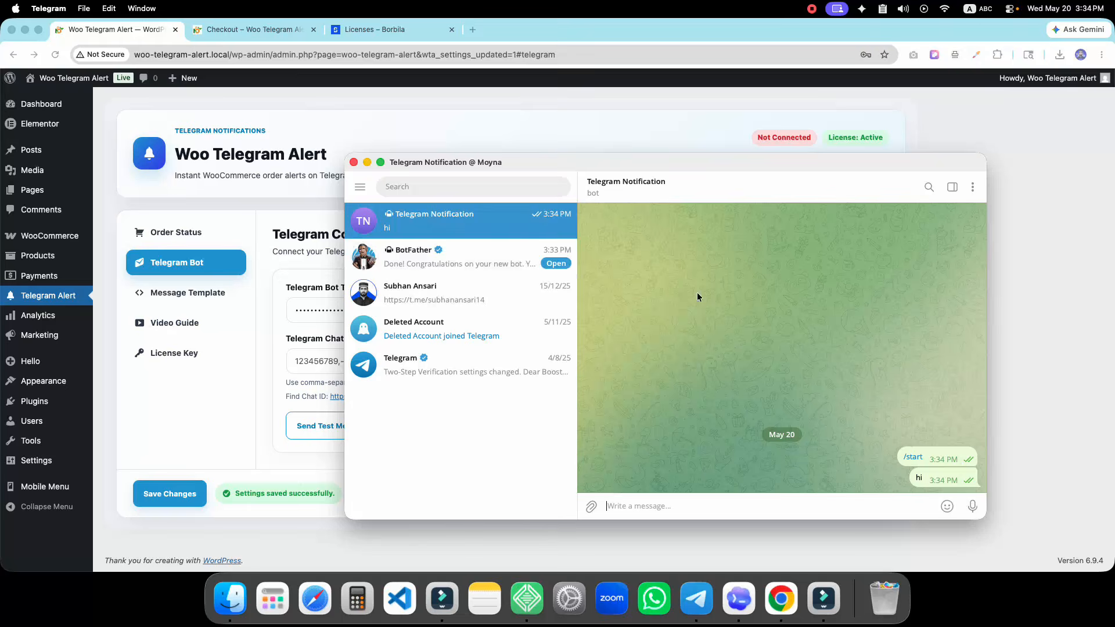
Set video guide image.jpg as the Telegram Notification bot's profile photo and save it
click(604, 193)
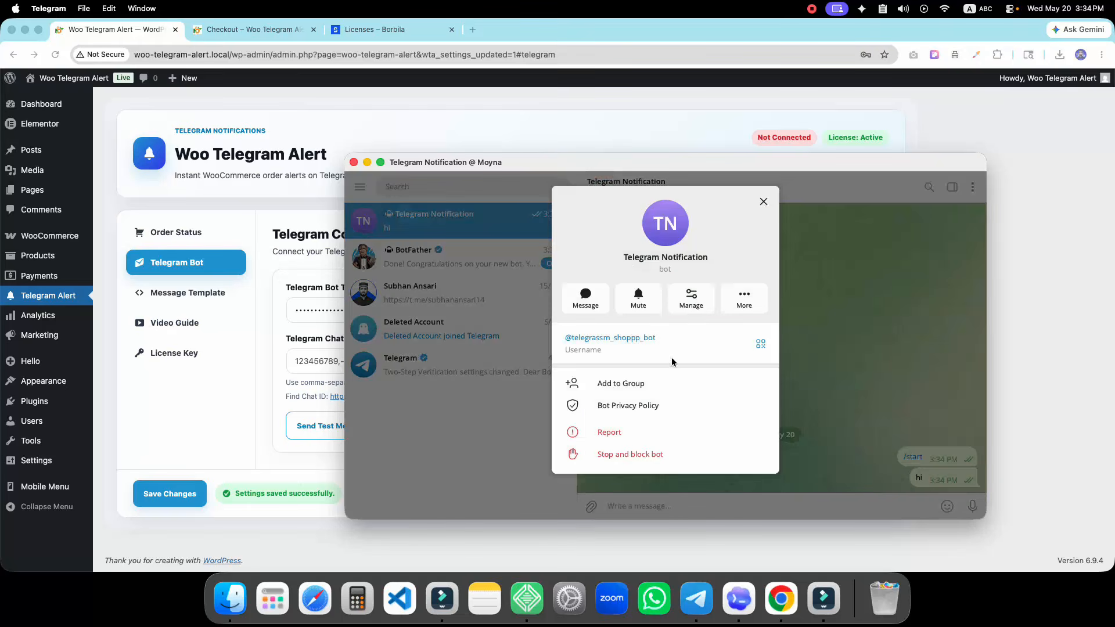
click(692, 297)
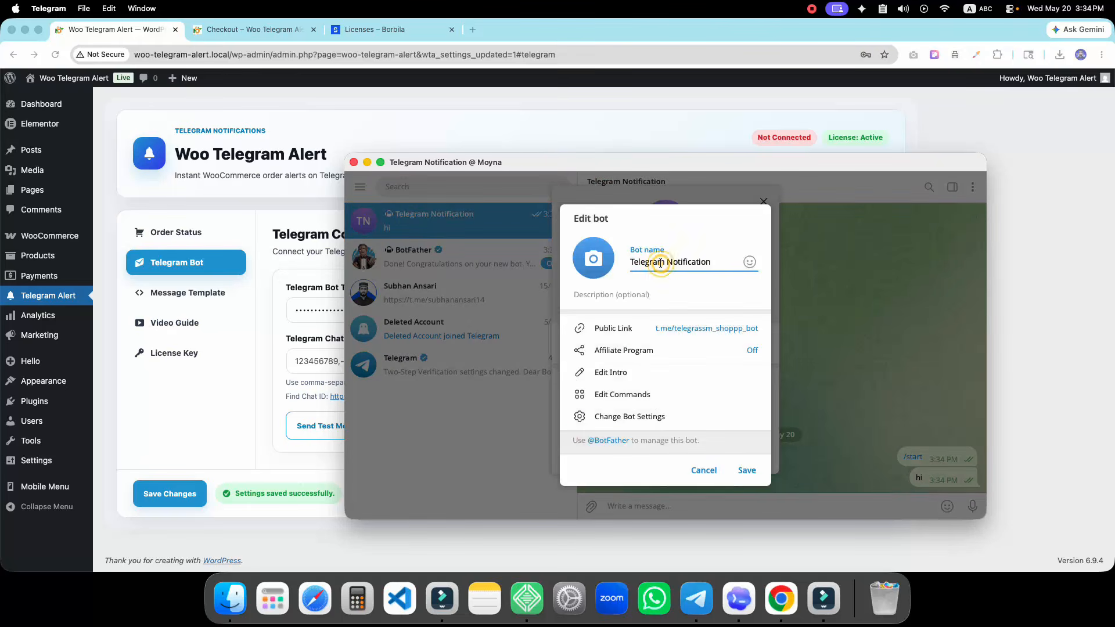
triple_click(662, 262)
click(592, 257)
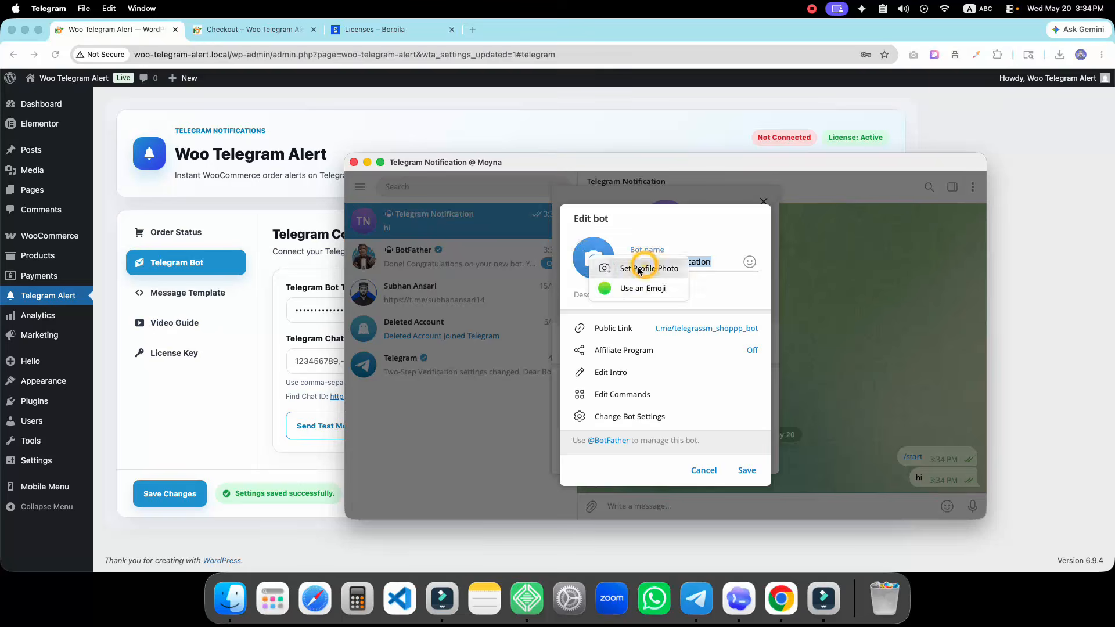
click(615, 262)
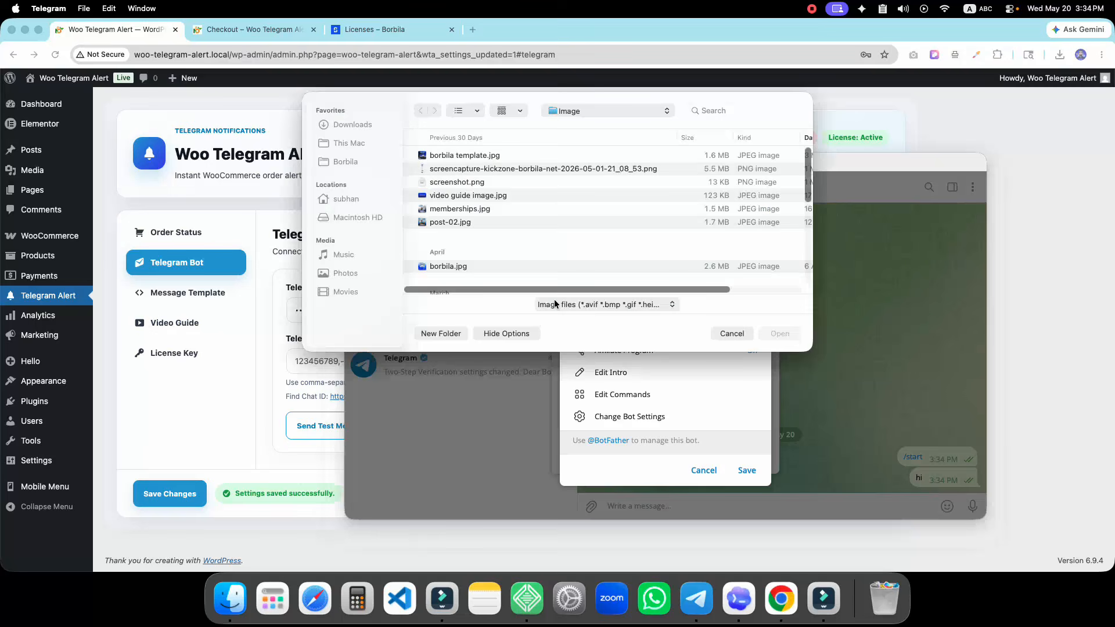
click(445, 209)
click(450, 195)
click(778, 332)
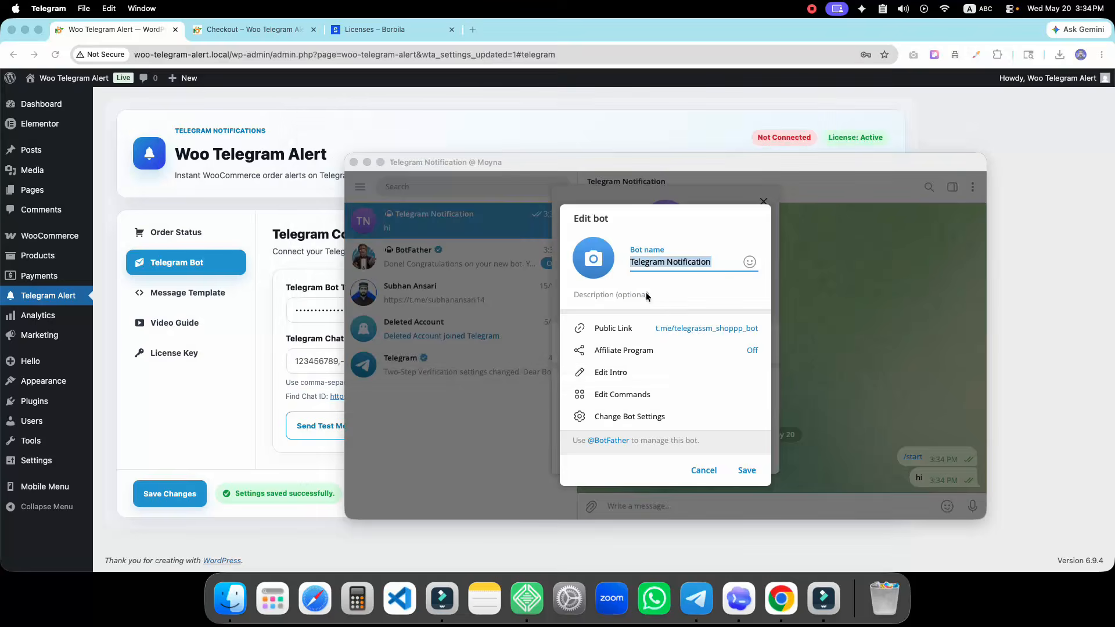
click(762, 493)
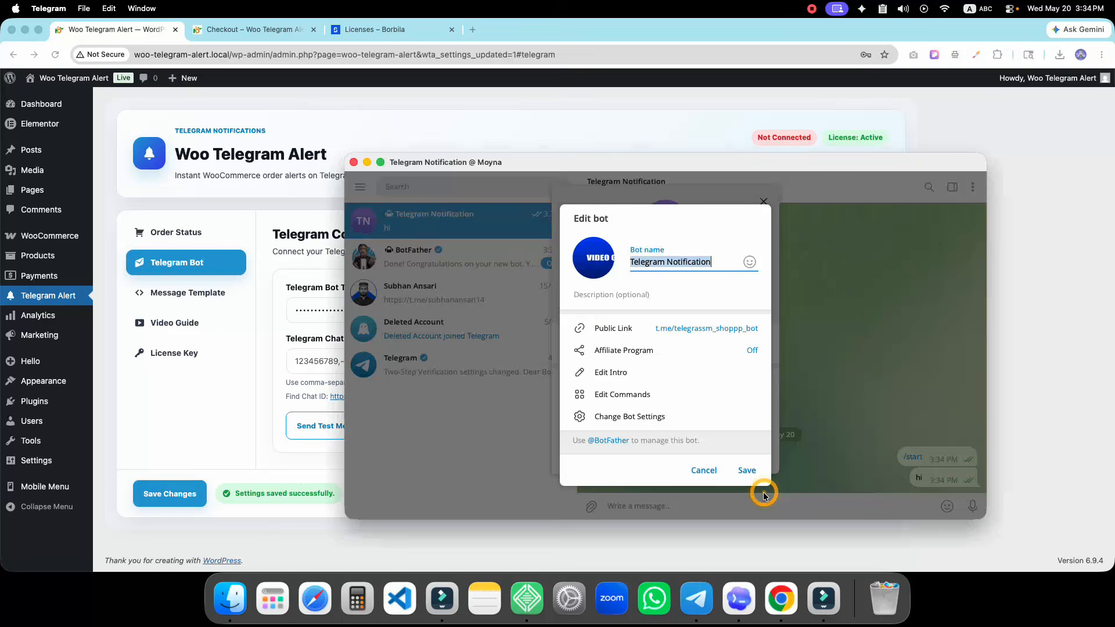
click(747, 475)
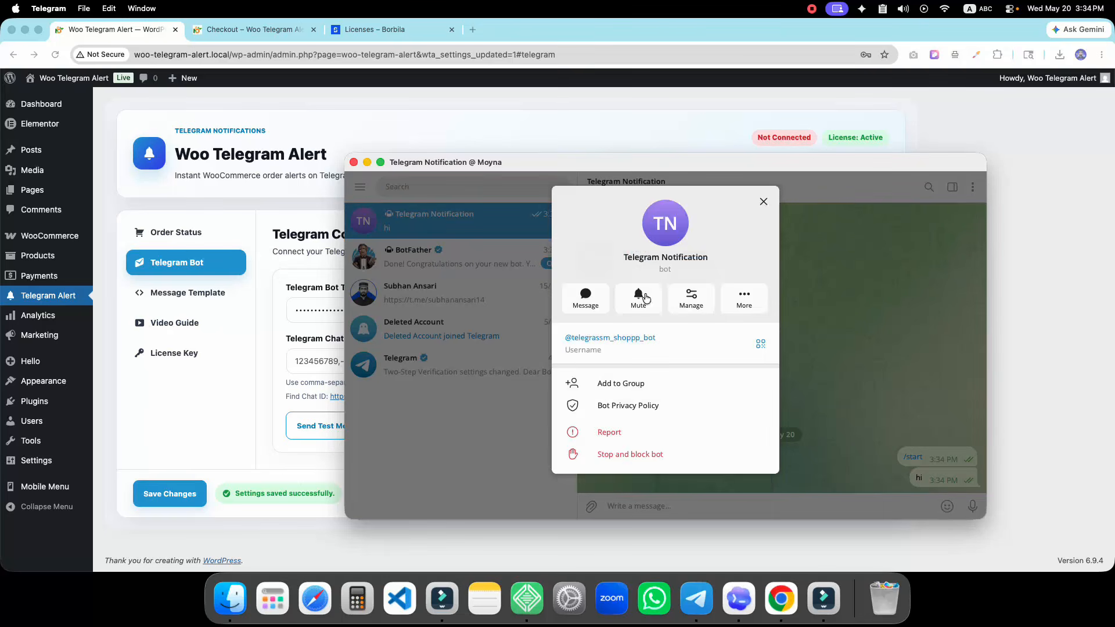
click(765, 203)
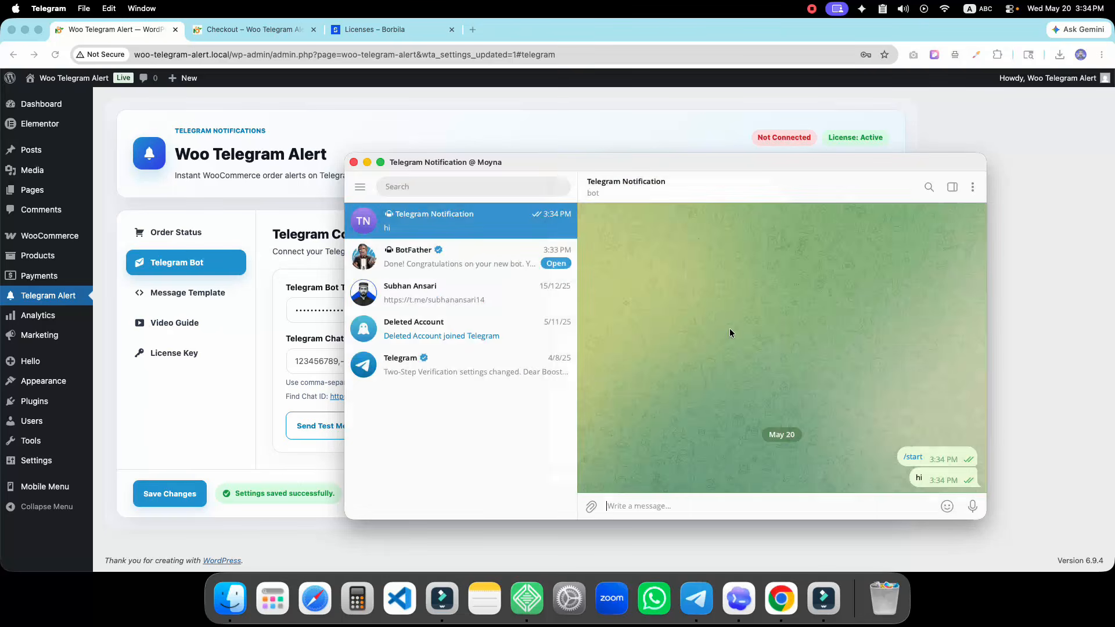
click(767, 210)
Open the Find Chat ID link and copy the bot token from BotFather's reply
click(291, 377)
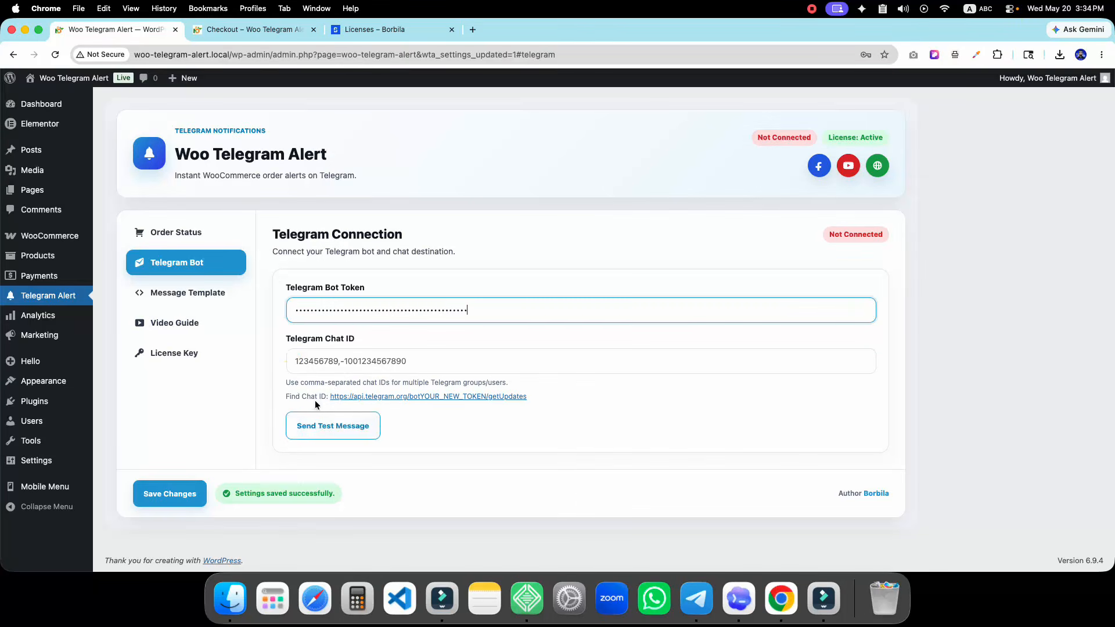
click(380, 397)
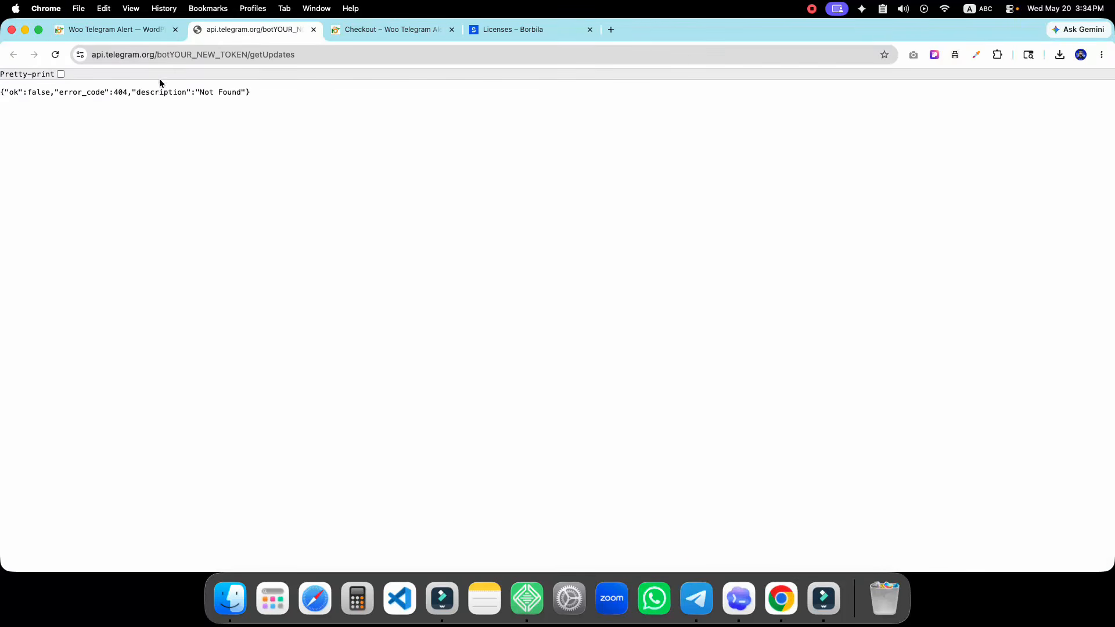
drag(169, 54, 249, 56)
click(696, 599)
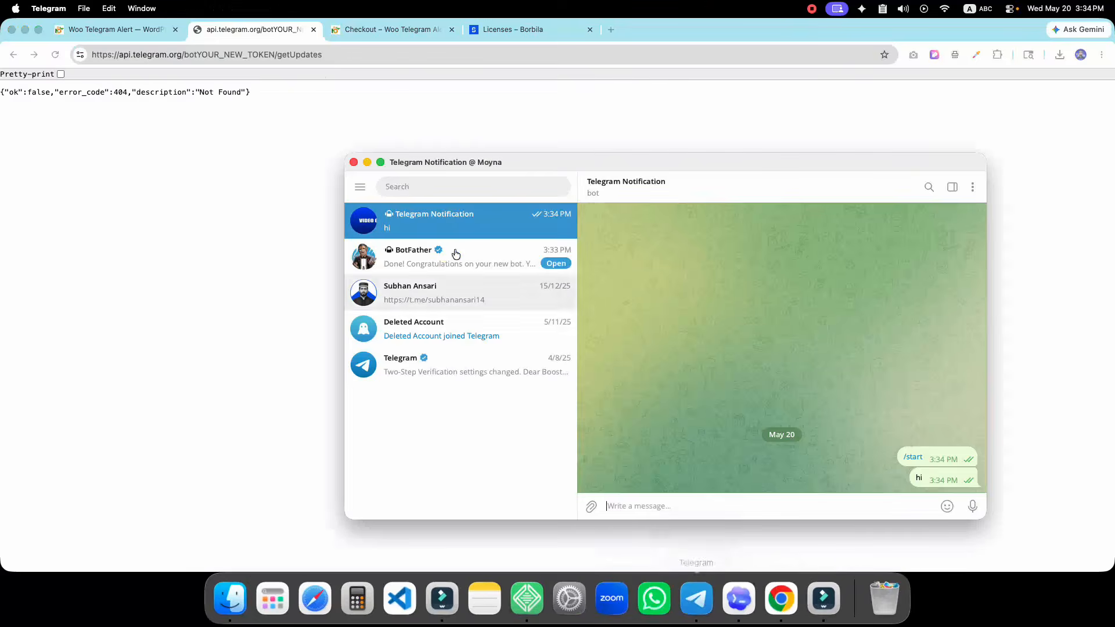
click(455, 255)
drag(801, 426, 592, 426)
key(super+c)
Replace YOUR_NEW_TOKEN in the getUpdates address with the bot token and load it
key(super+Tab)
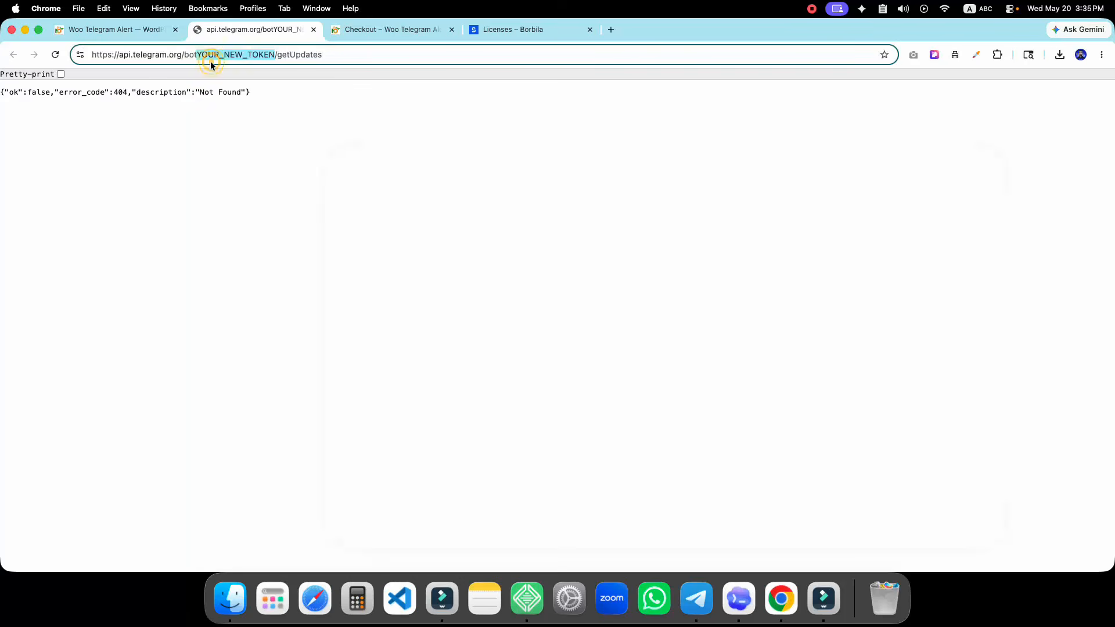
click(211, 64)
drag(198, 55, 268, 55)
key(BackSpace)
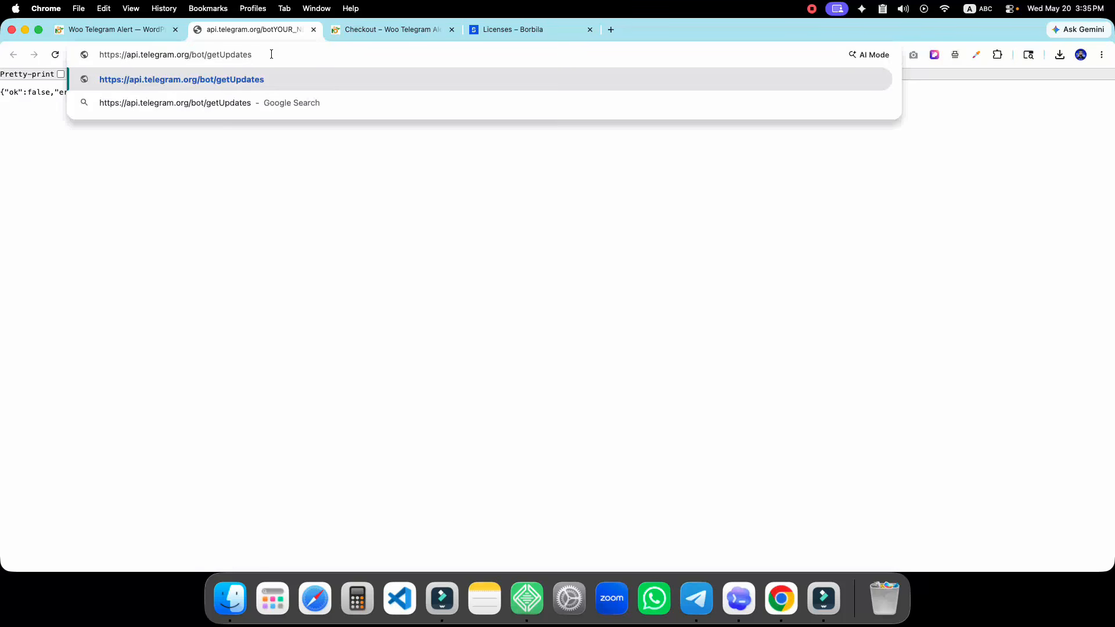
key(super+v)
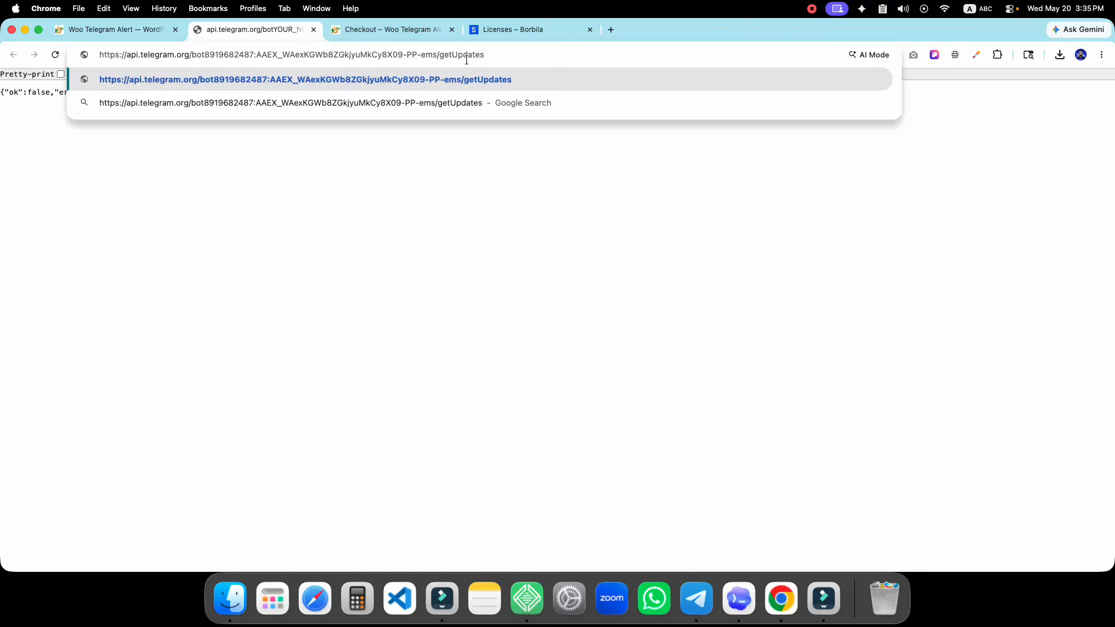
key(Return)
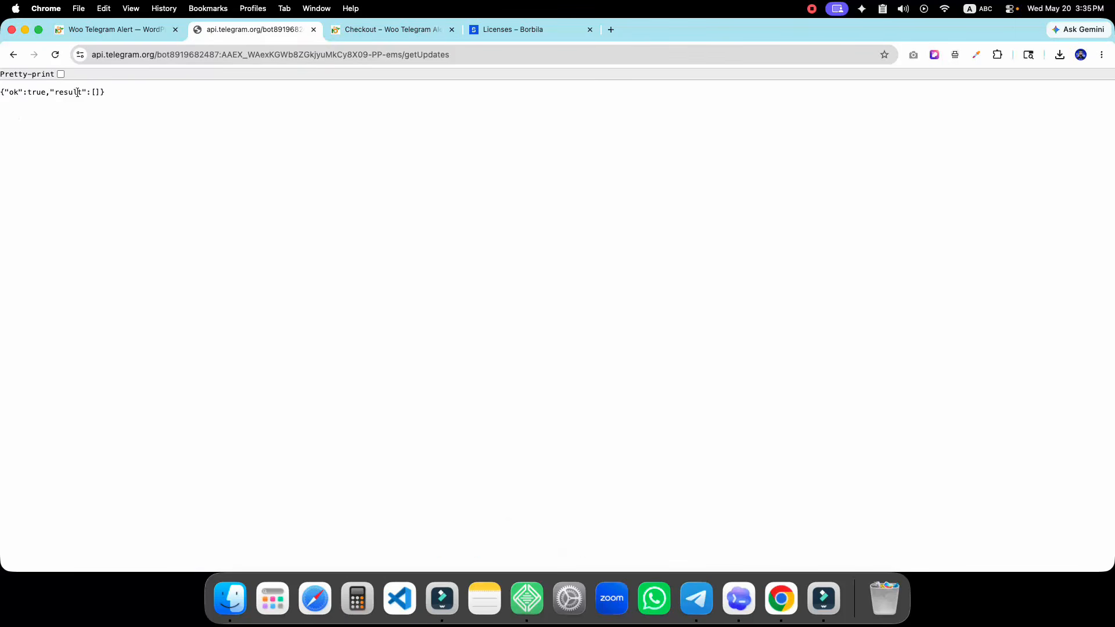
Send 'hi hello' to the Telegram Notification bot
click(697, 597)
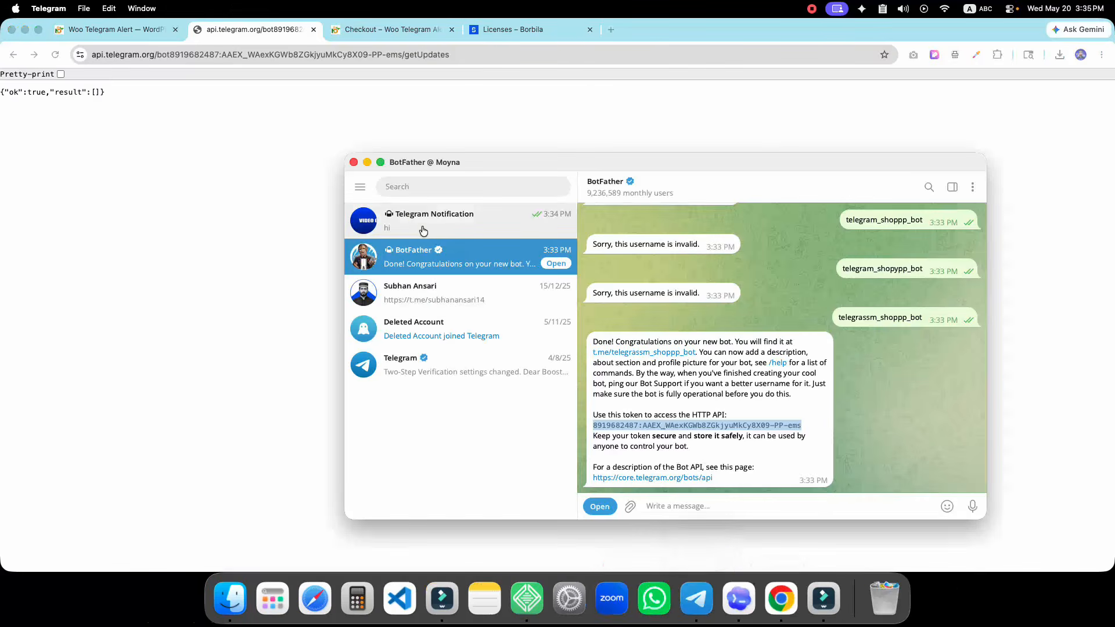
click(423, 231)
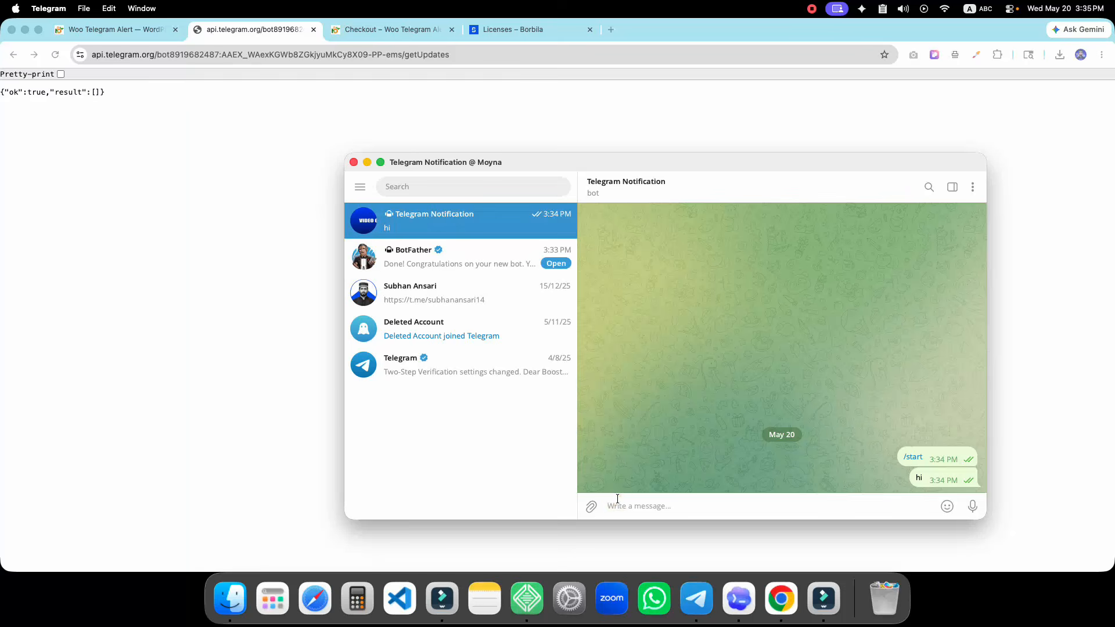
text(hi hello)
key(Return)
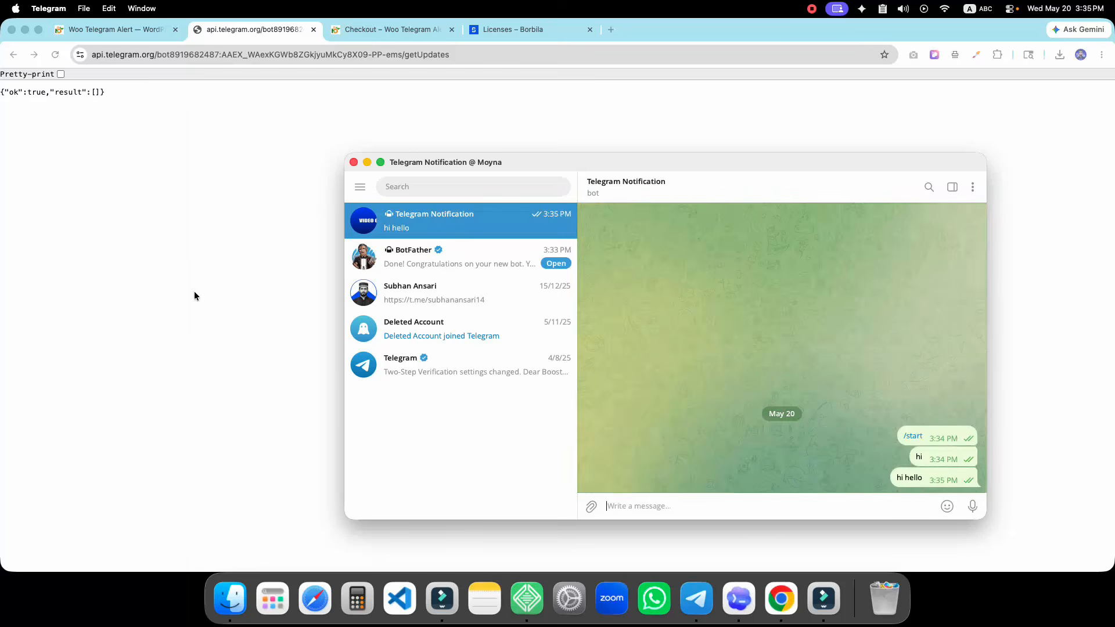
Reload the getUpdates results, copy the chat ID, and go back to the plugin settings
click(195, 296)
click(56, 62)
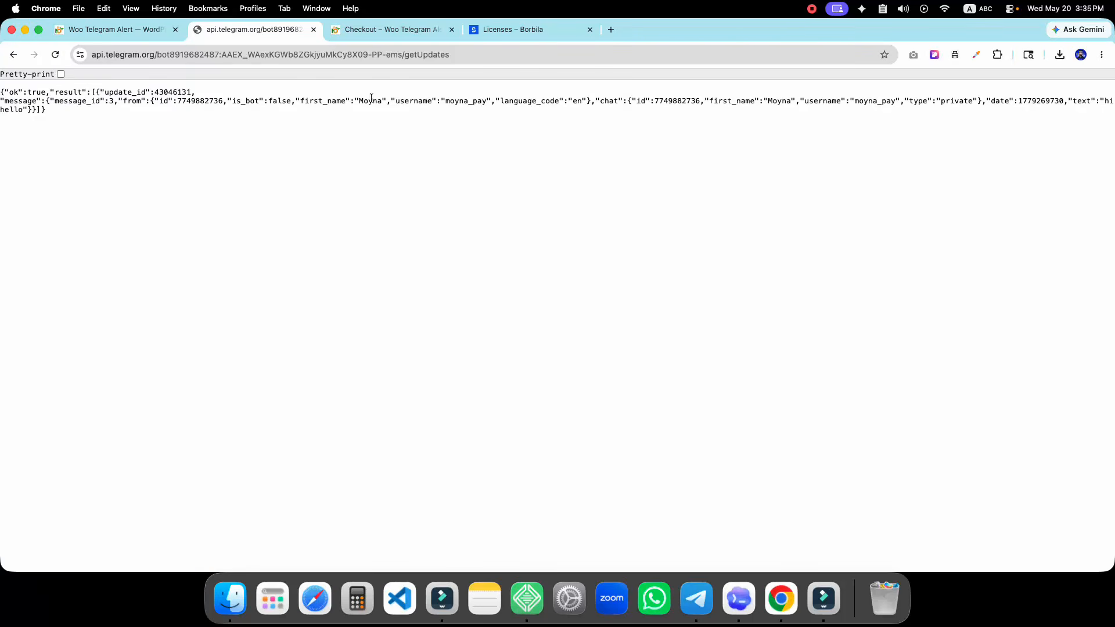
double_click(604, 104)
double_click(659, 101)
click(659, 100)
double_click(664, 101)
right_click(674, 103)
click(688, 129)
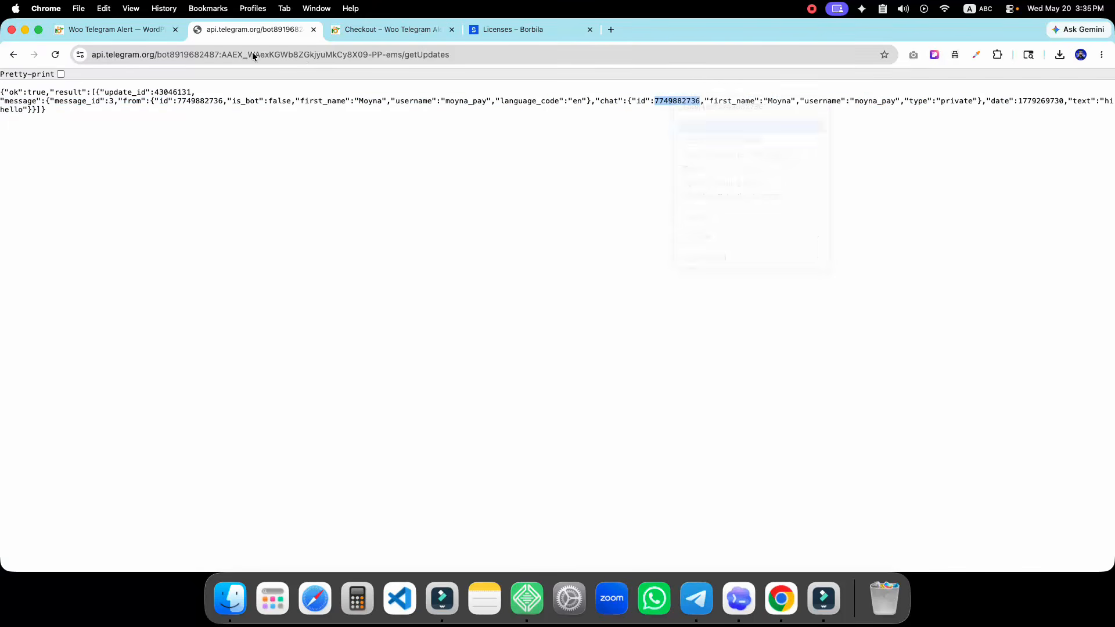
click(96, 29)
Replace the Telegram Chat ID with the copied ID and save the connection
click(298, 367)
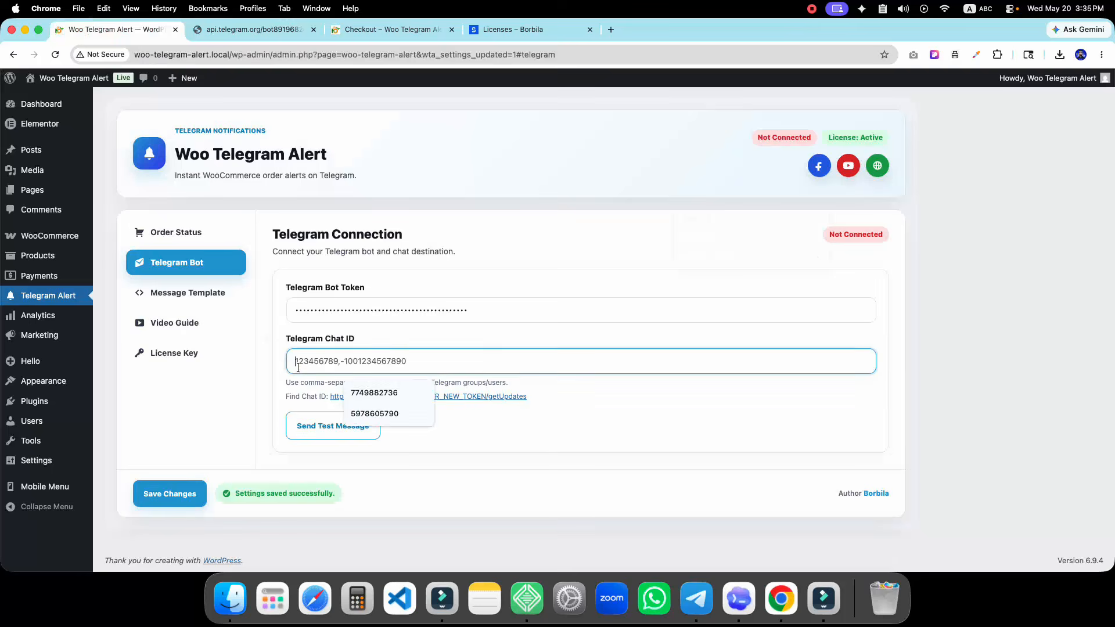
key(super+a)
key(super+v)
click(172, 497)
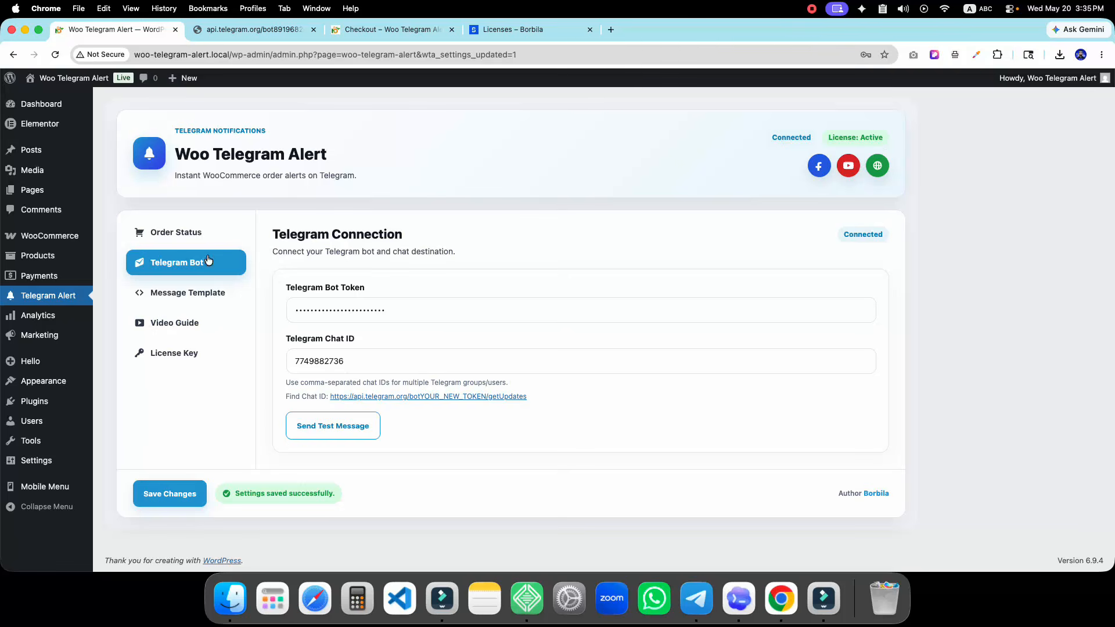
Enable Pending payment, On hold, Cancelled, Failed, Completed and Refunded alerts, leaving Draft off, and save
click(186, 235)
click(199, 290)
click(222, 323)
click(183, 243)
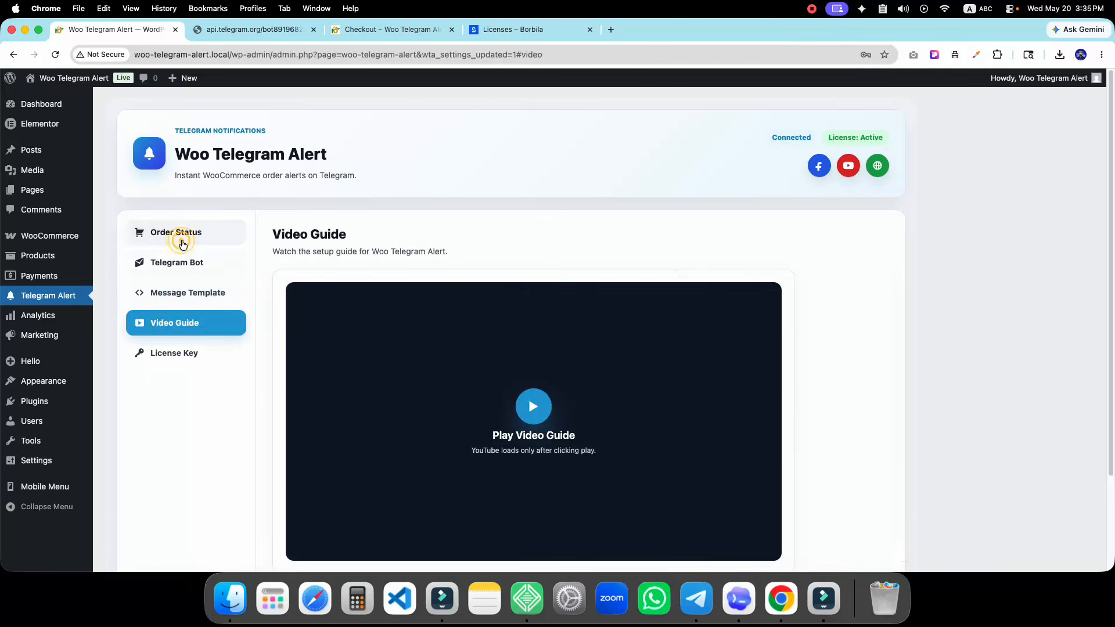
click(557, 300)
click(558, 344)
click(556, 387)
click(556, 433)
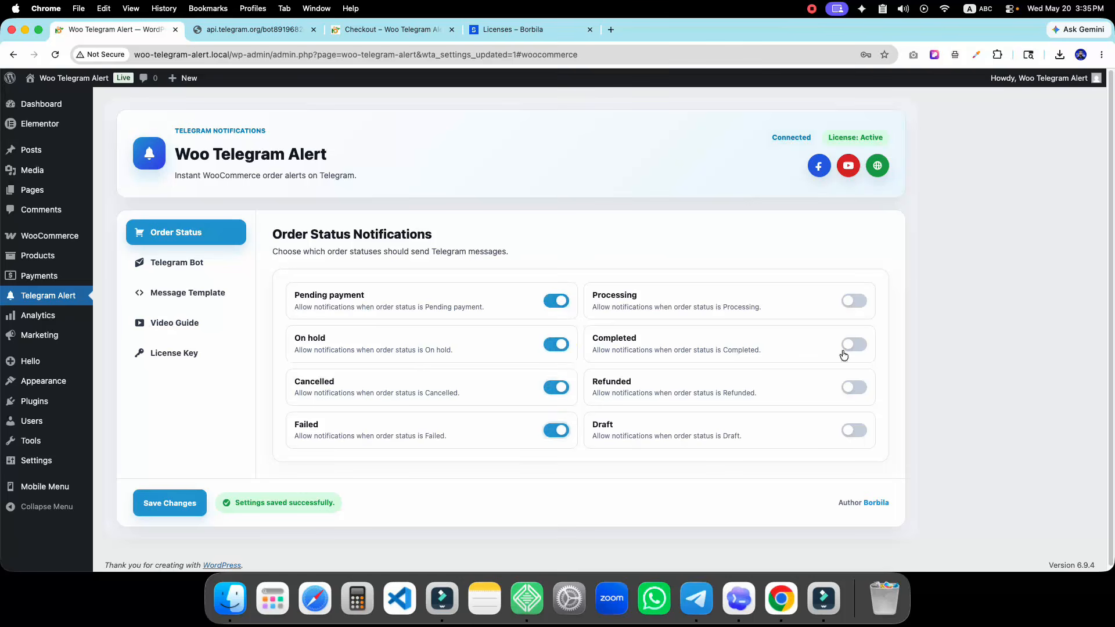
click(854, 344)
click(853, 388)
click(854, 431)
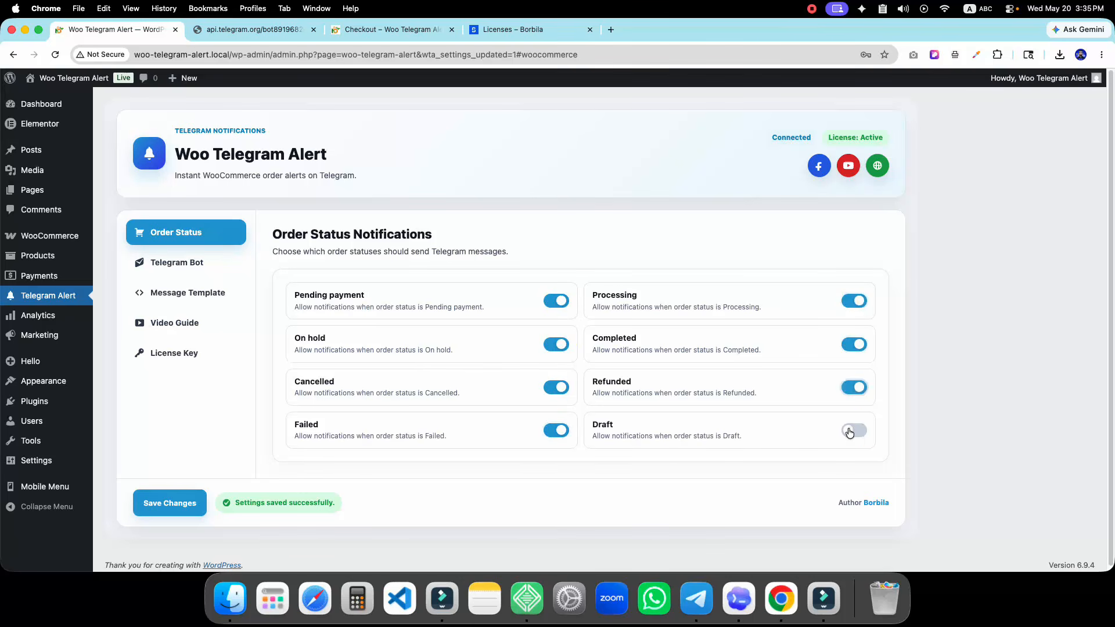
click(199, 501)
Send the plugin's test message and check it arrives in the Telegram Notification bot chat
click(372, 29)
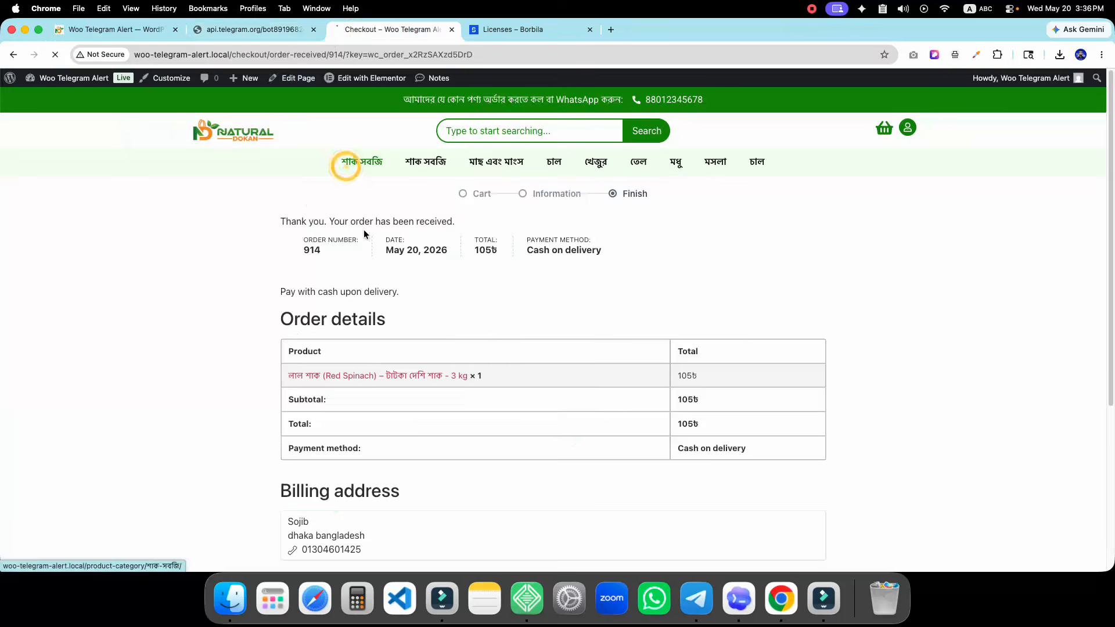
scroll(405, 354, down, 5)
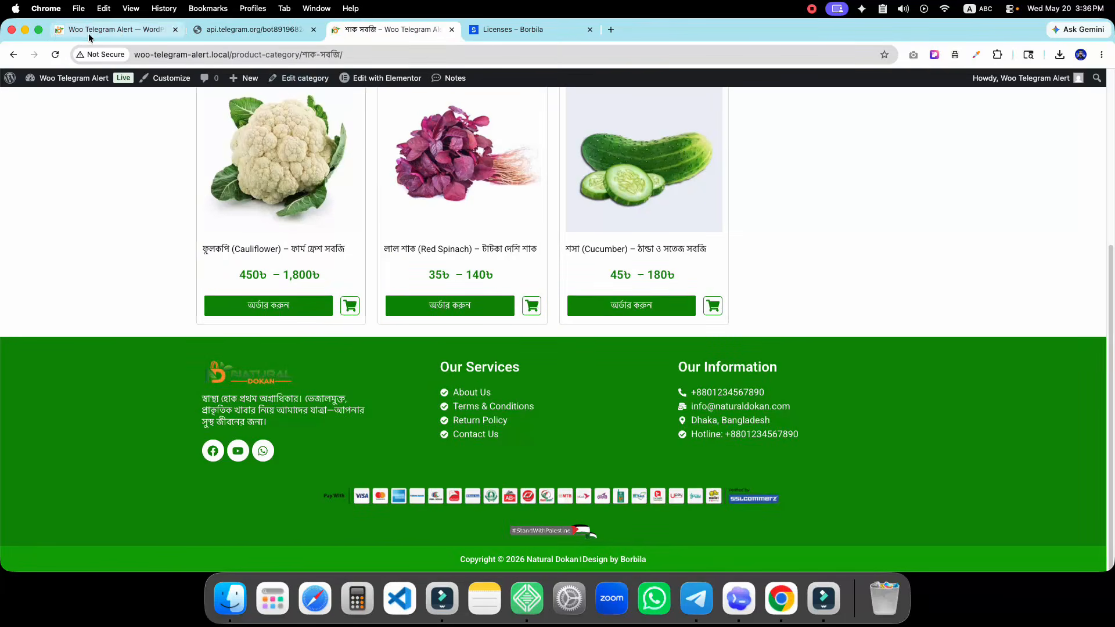
click(89, 34)
click(182, 293)
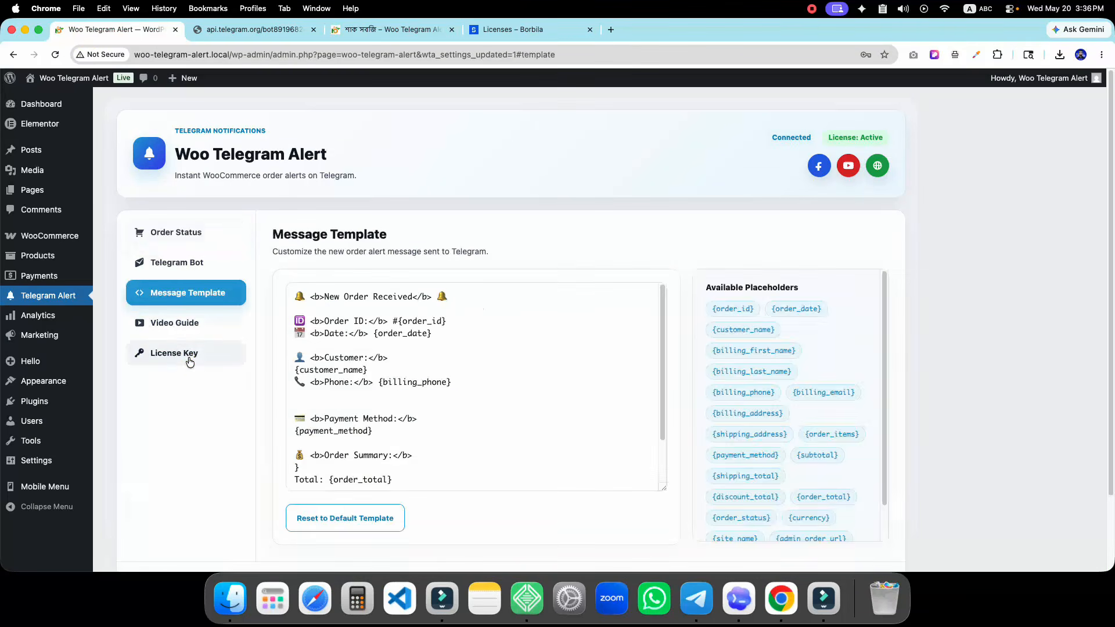
click(189, 362)
click(176, 266)
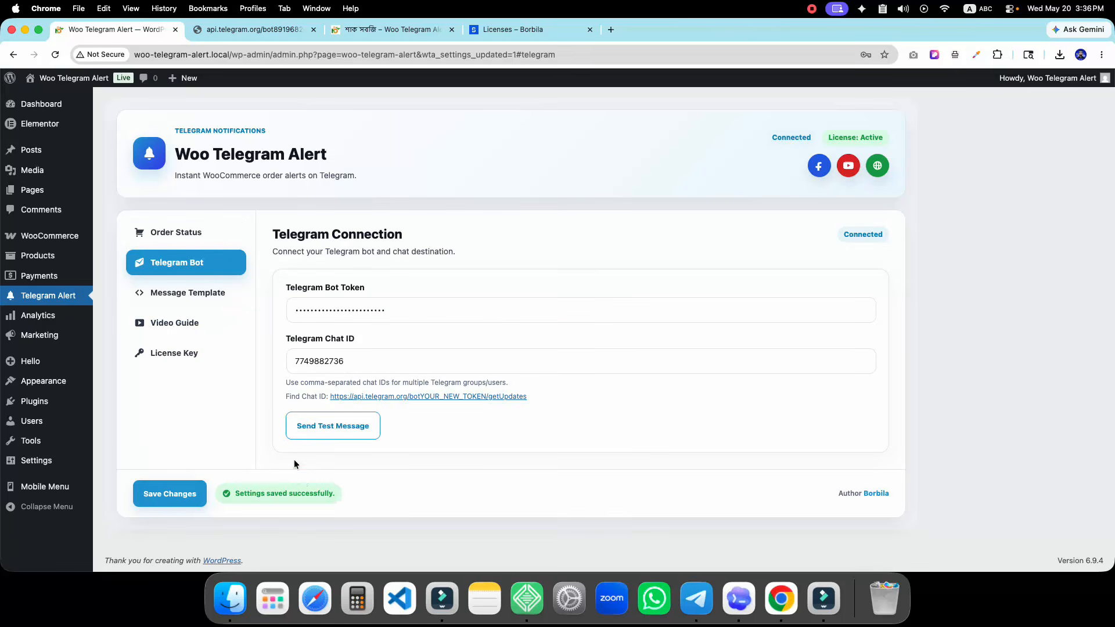
click(696, 598)
click(217, 416)
click(368, 428)
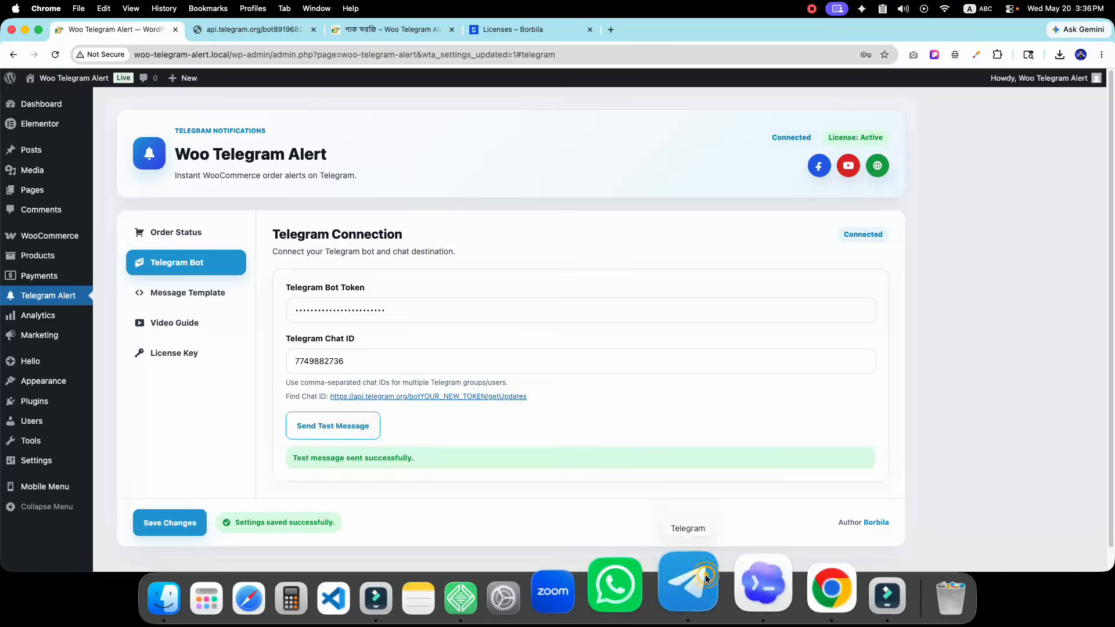
click(699, 592)
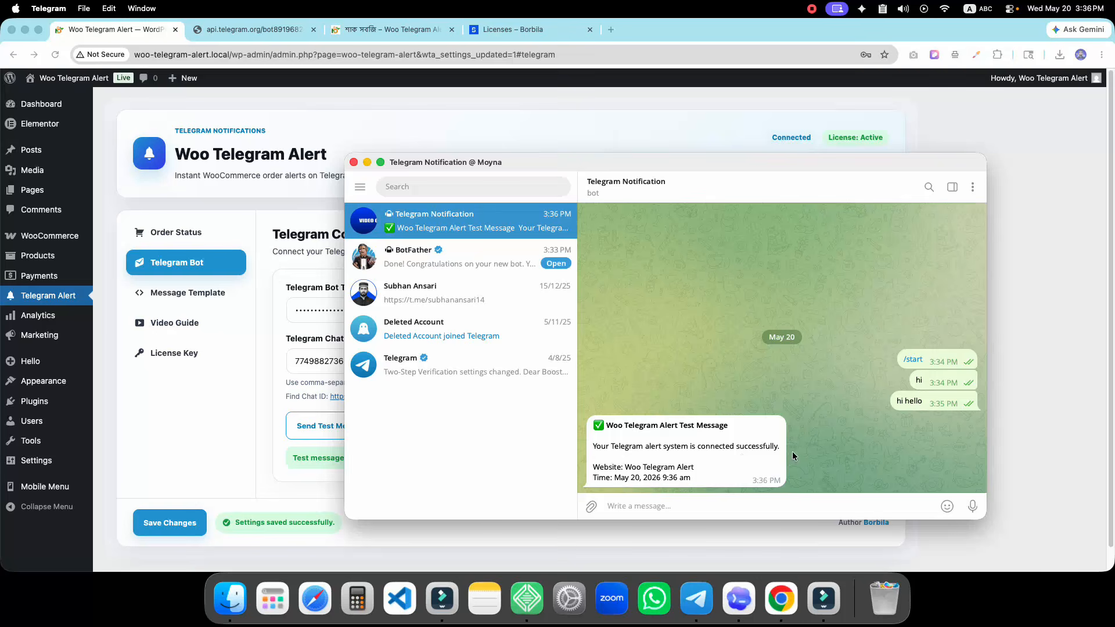
click(236, 463)
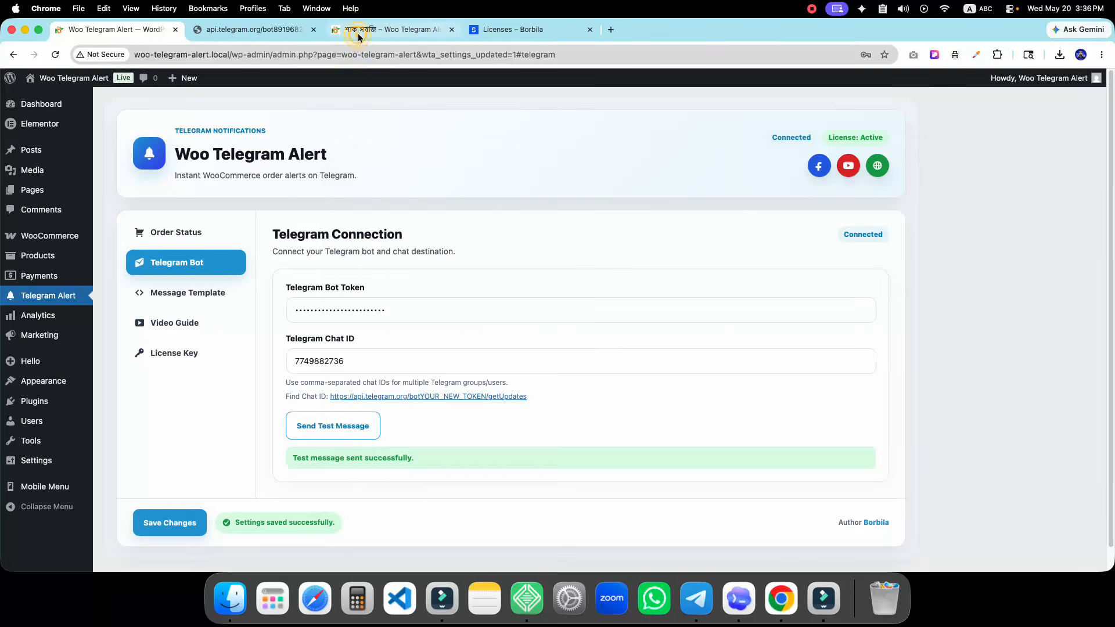
Order Red Spinach from the শাক সবজি category and check order #917's alert in Telegram
click(371, 29)
click(473, 303)
scroll(450, 374, down, 5)
click(540, 390)
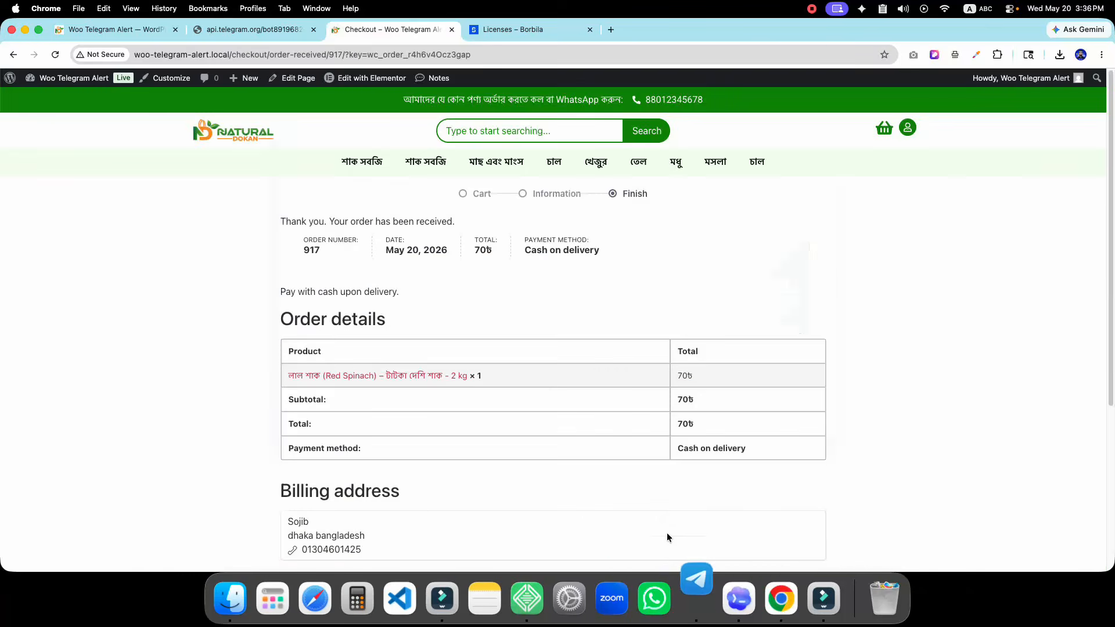
click(710, 594)
scroll(639, 348, up, 3)
scroll(633, 308, down, 3)
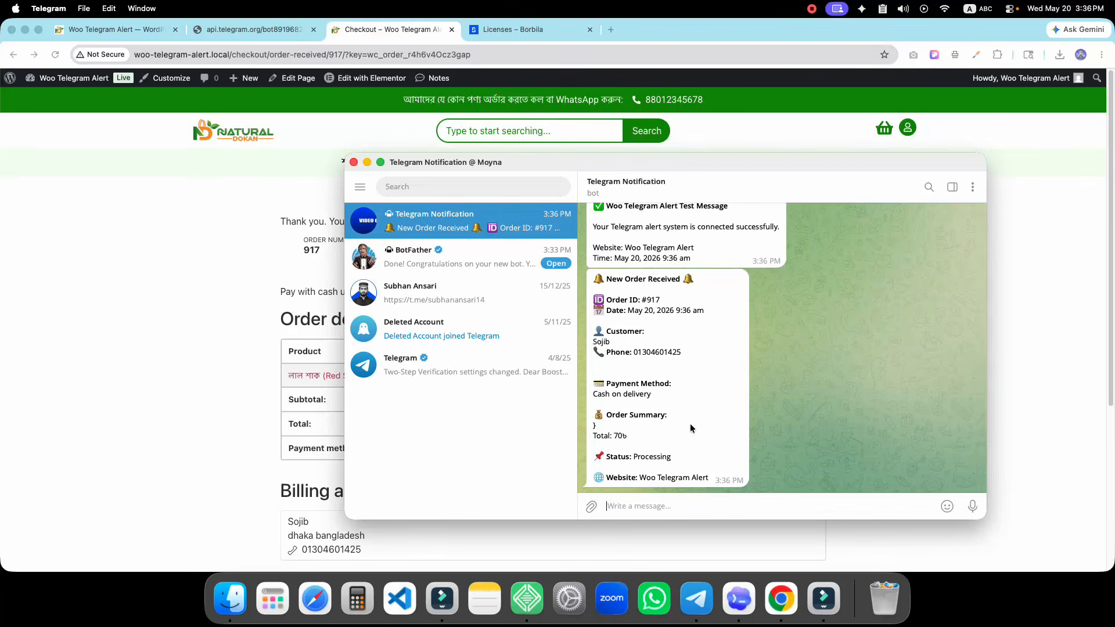
Reset the Message Template to default, restoring email, address, items and totals lines, and save
click(162, 29)
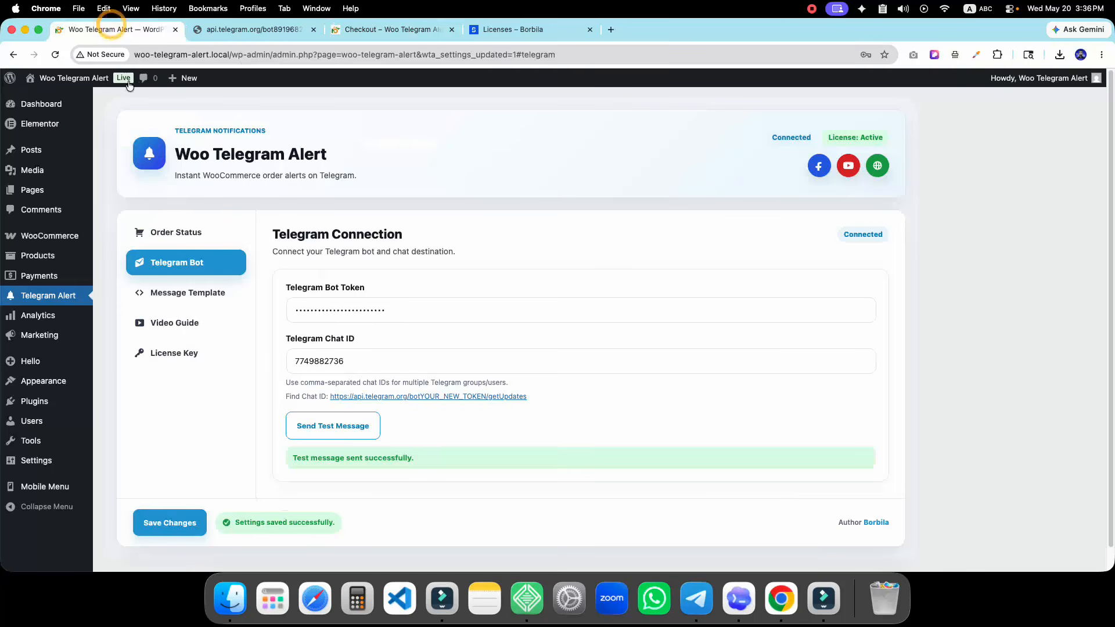
click(164, 290)
scroll(377, 434, down, 2)
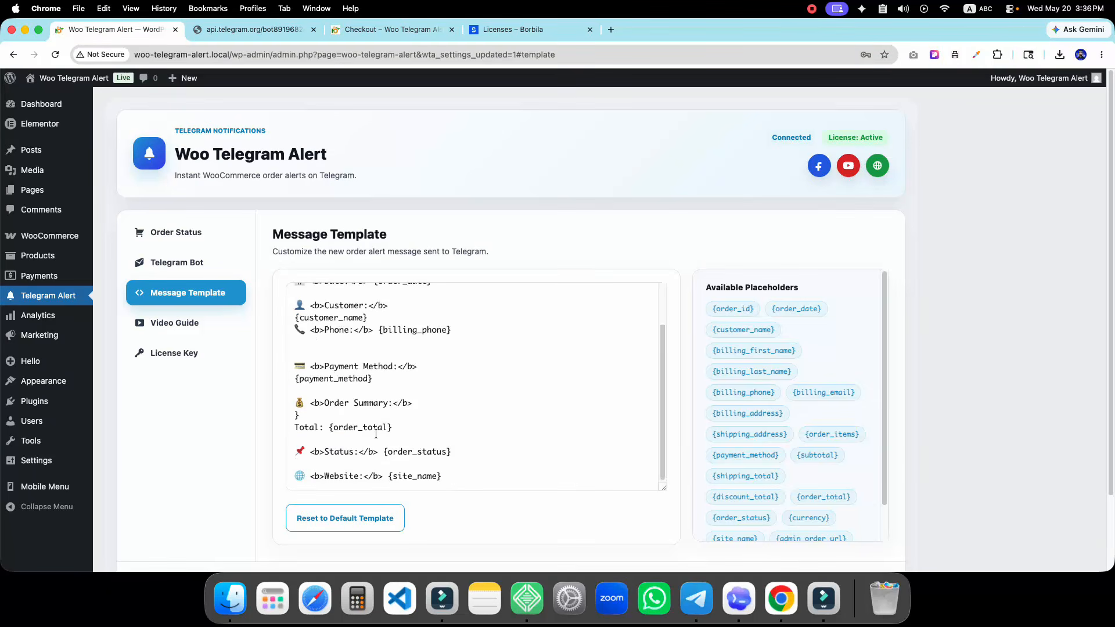
scroll(375, 437, up, 2)
scroll(373, 439, down, 2)
scroll(383, 447, up, 3)
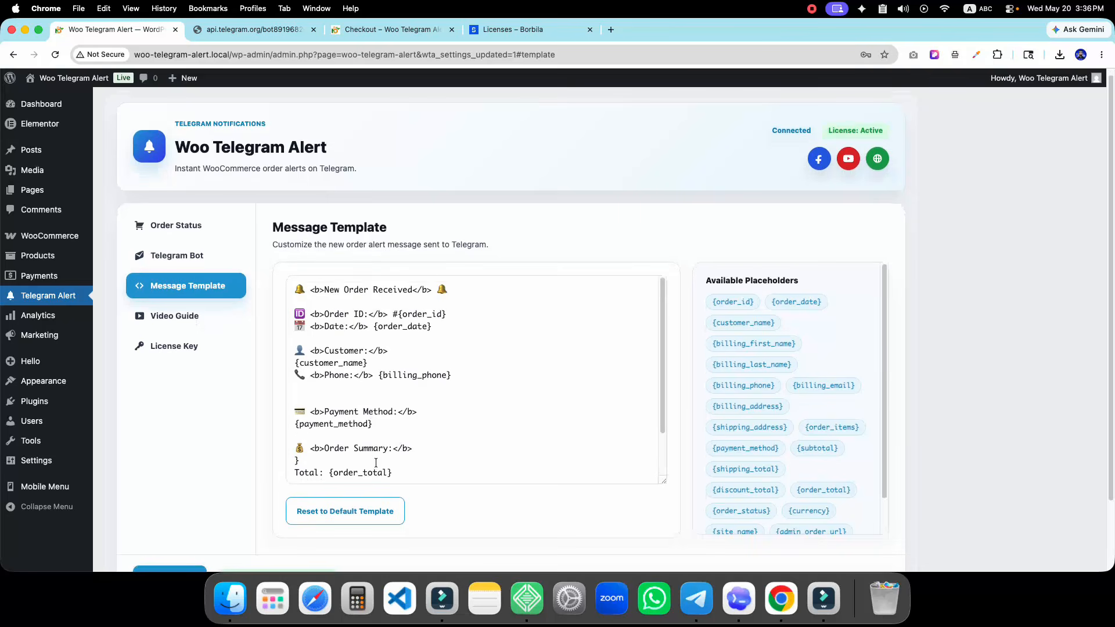
scroll(253, 388, down, 3)
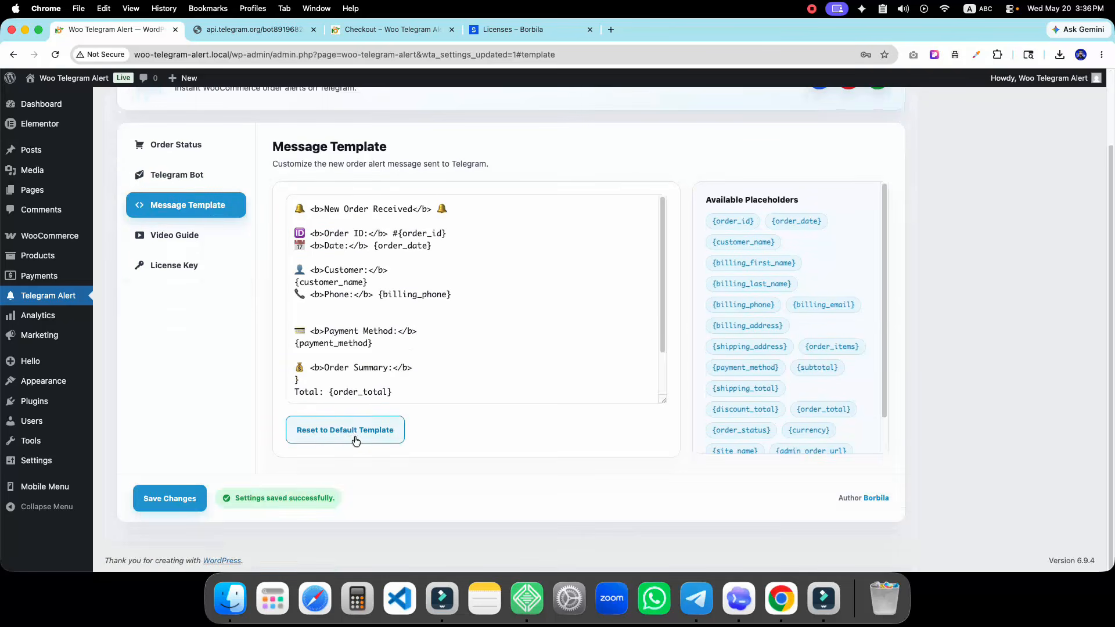
click(317, 435)
scroll(376, 342, down, 5)
scroll(375, 356, down, 1)
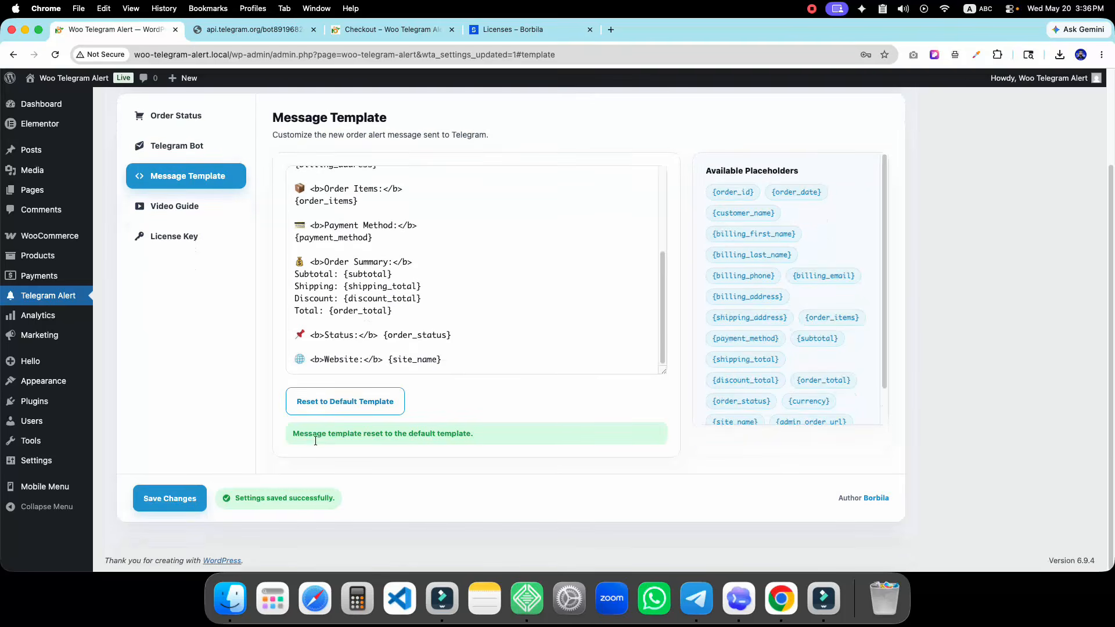
click(187, 499)
Order 3 kg of Cauliflower from the শাক সবজি category in the storefront
click(391, 31)
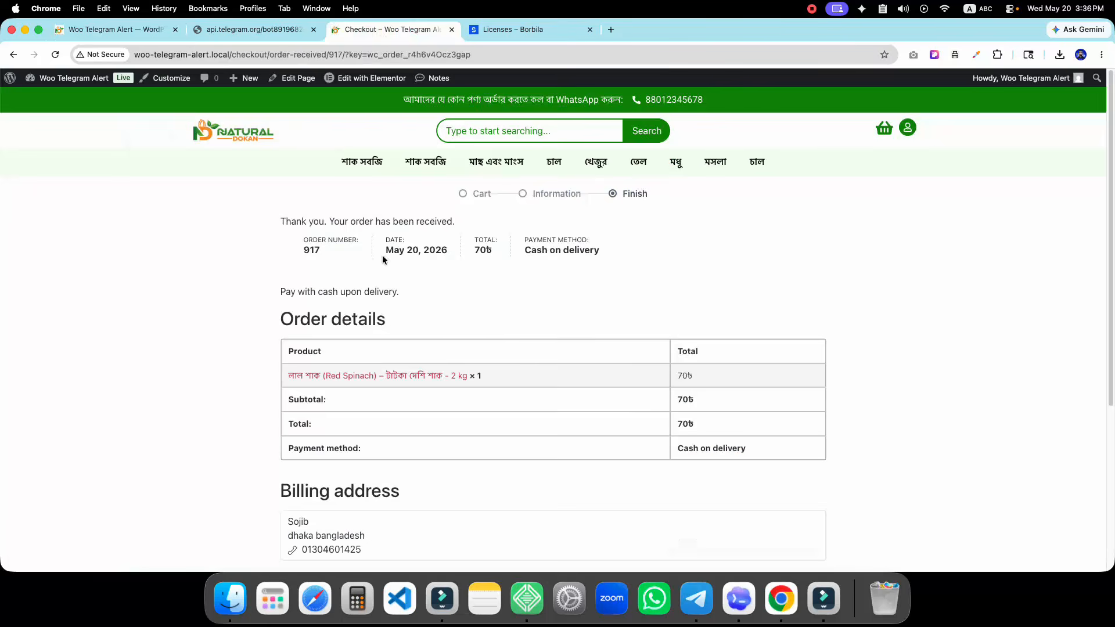
click(411, 163)
scroll(436, 405, down, 3)
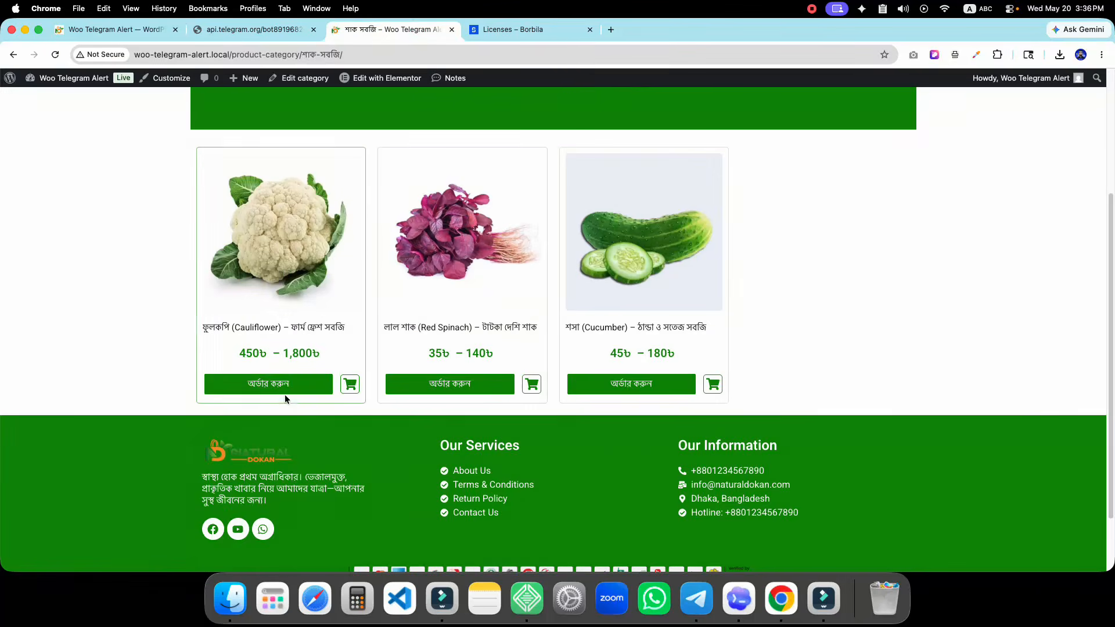
click(283, 386)
click(552, 340)
click(563, 397)
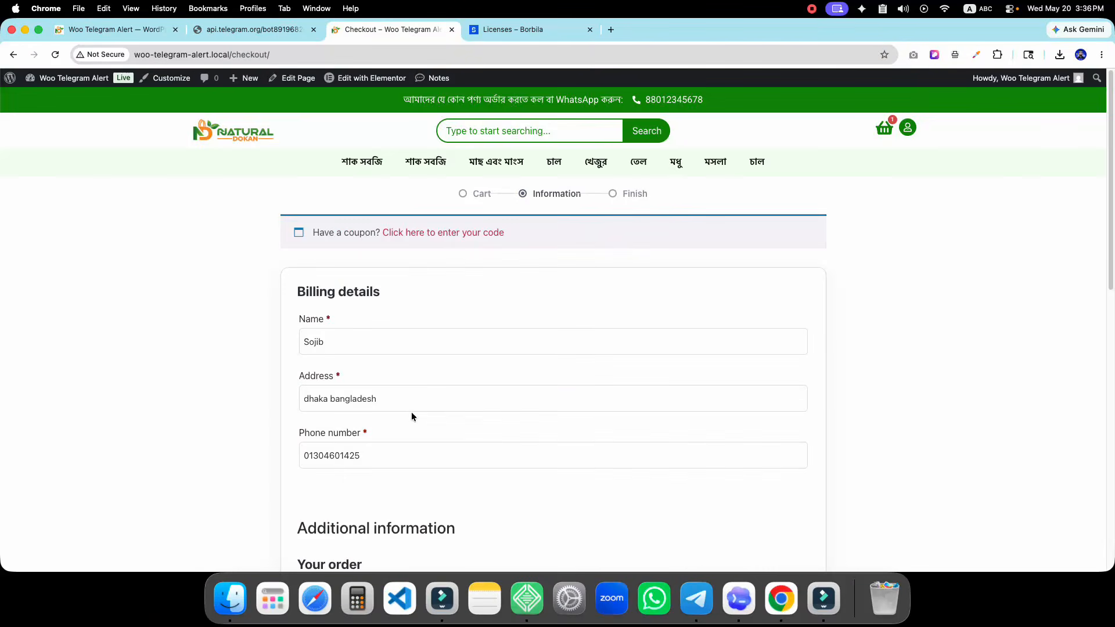
scroll(554, 333, down, 15)
click(555, 291)
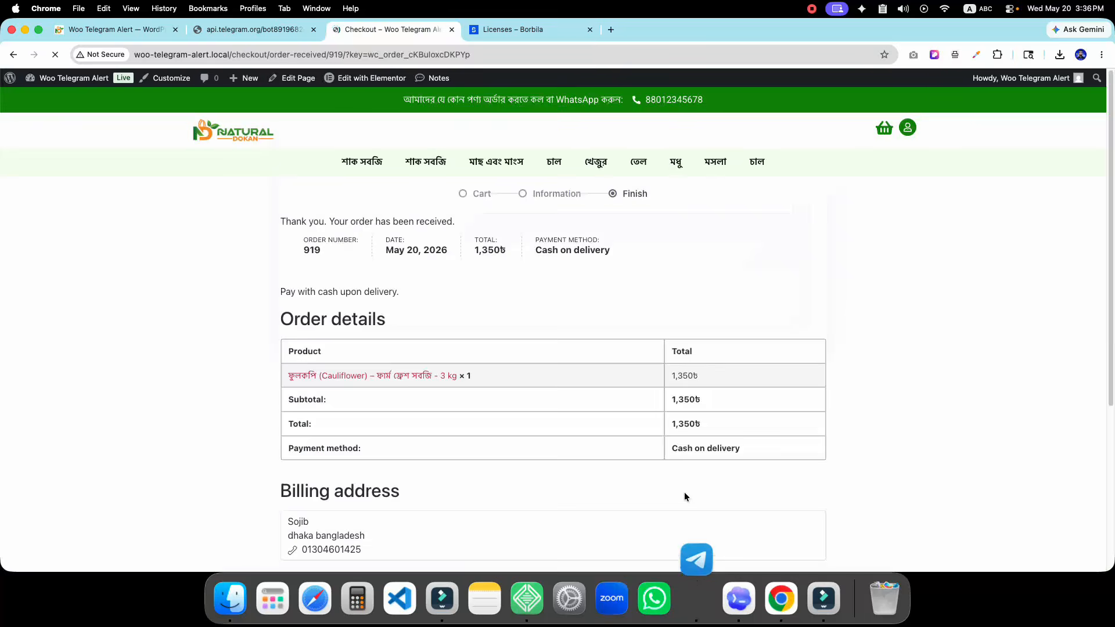
Check the 1,350৳ Cauliflower order alert in Telegram and heart it
click(688, 582)
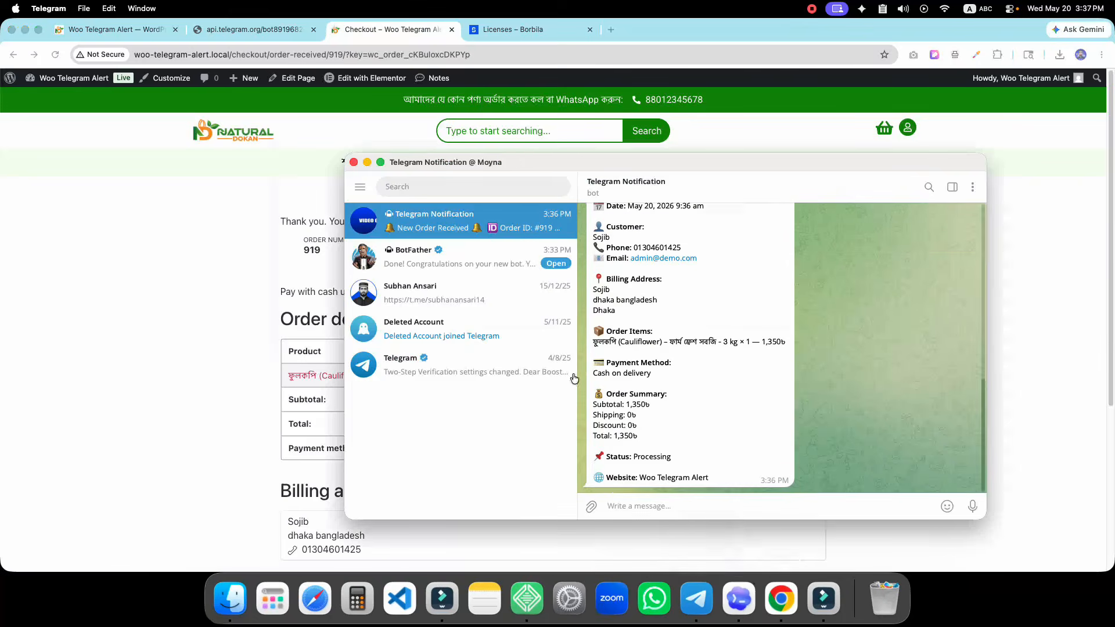
scroll(673, 430, up, 5)
scroll(667, 454, down, 5)
double_click(671, 463)
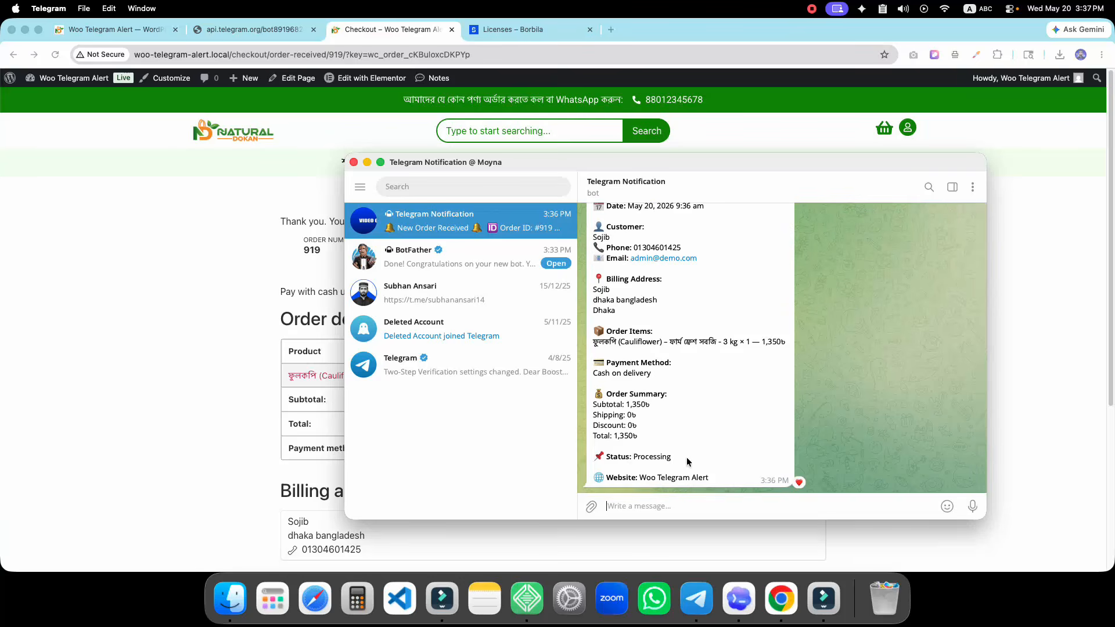
Return to the plugin settings, briefly viewing bot connection, ending on the Order Status page
click(194, 162)
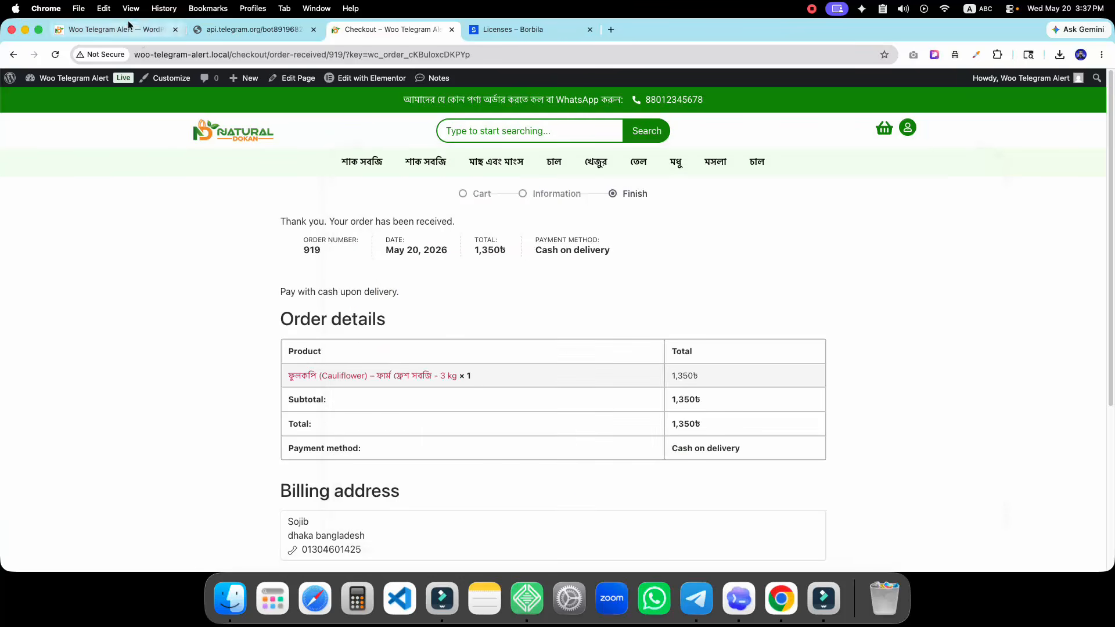
click(135, 31)
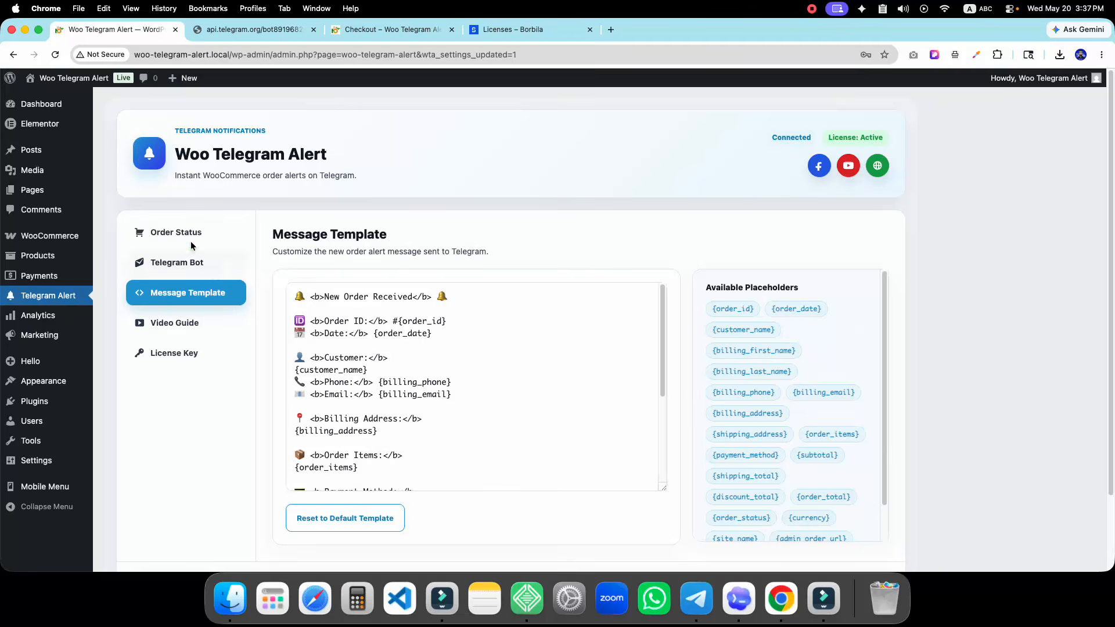
click(191, 243)
click(192, 265)
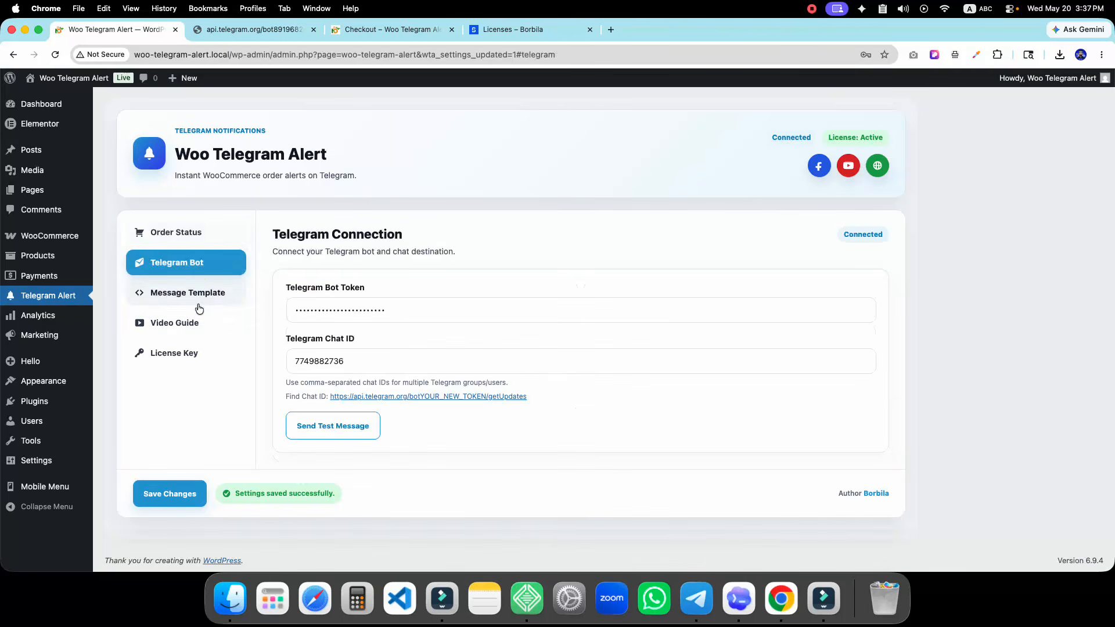
click(191, 243)
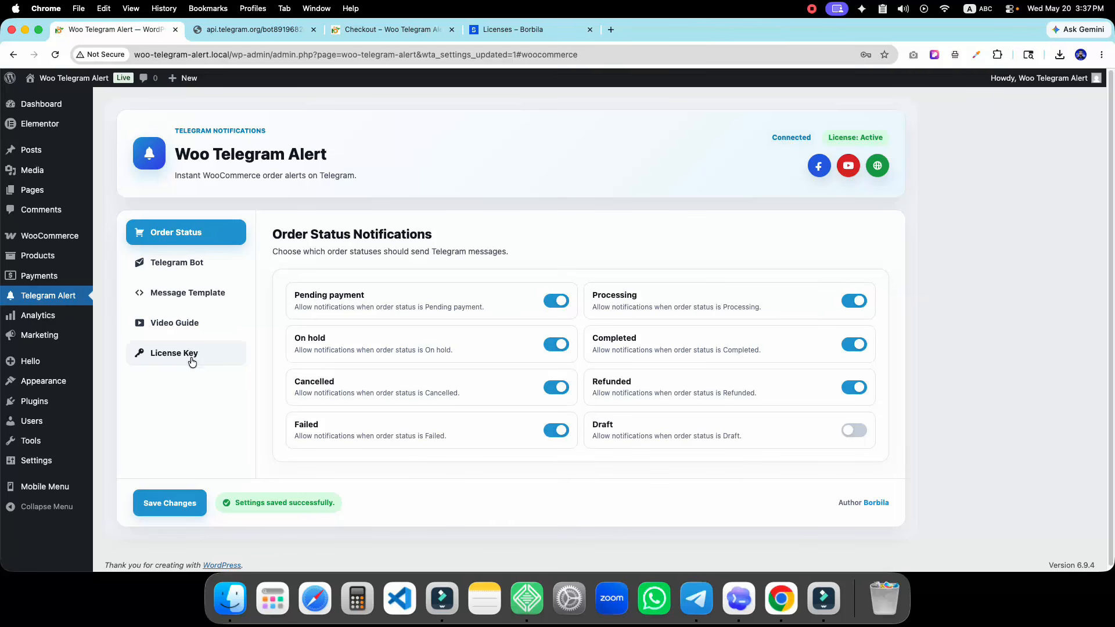